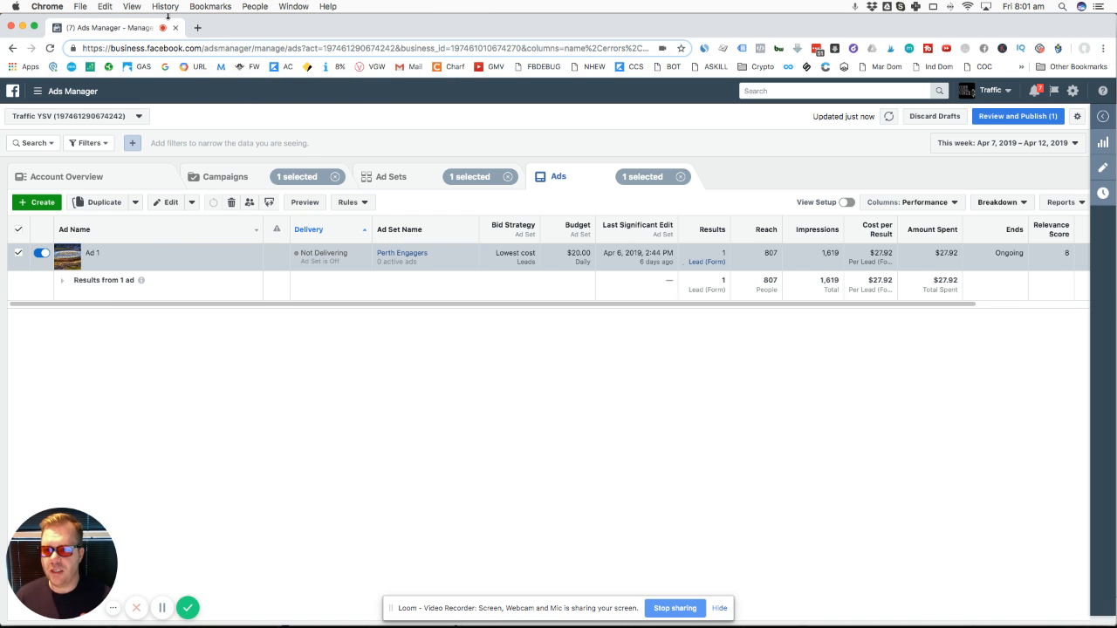
- Open Audience Insights and start a new audience from everyone on Facebook, dismissing the location tip
{"action": "left_click", "coordinate": [39, 93]}
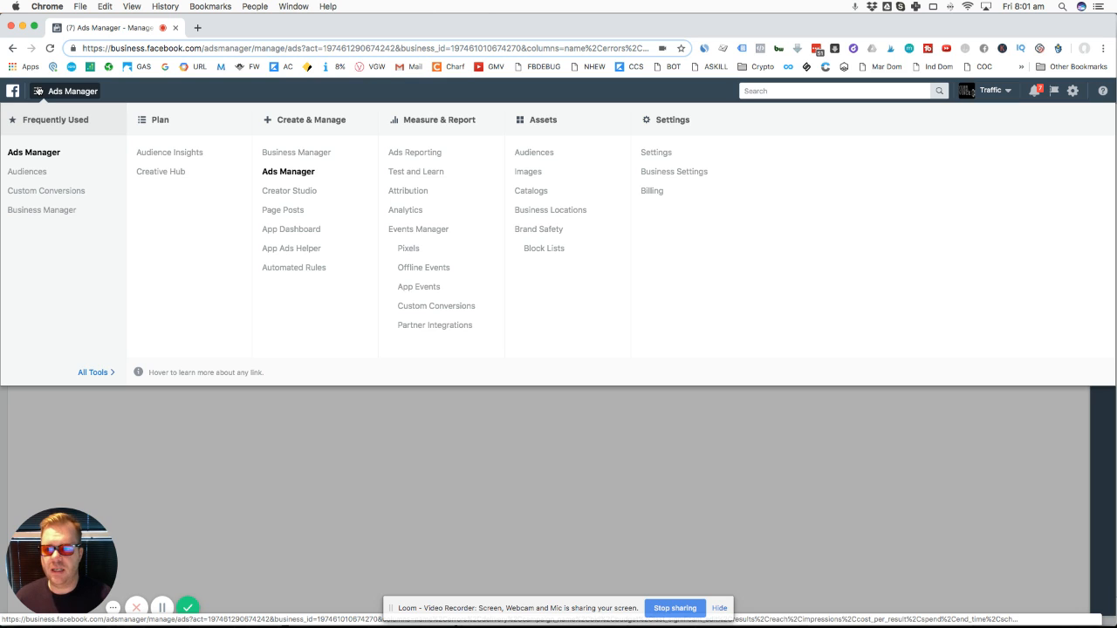
{"action": "left_click", "coordinate": [172, 153]}
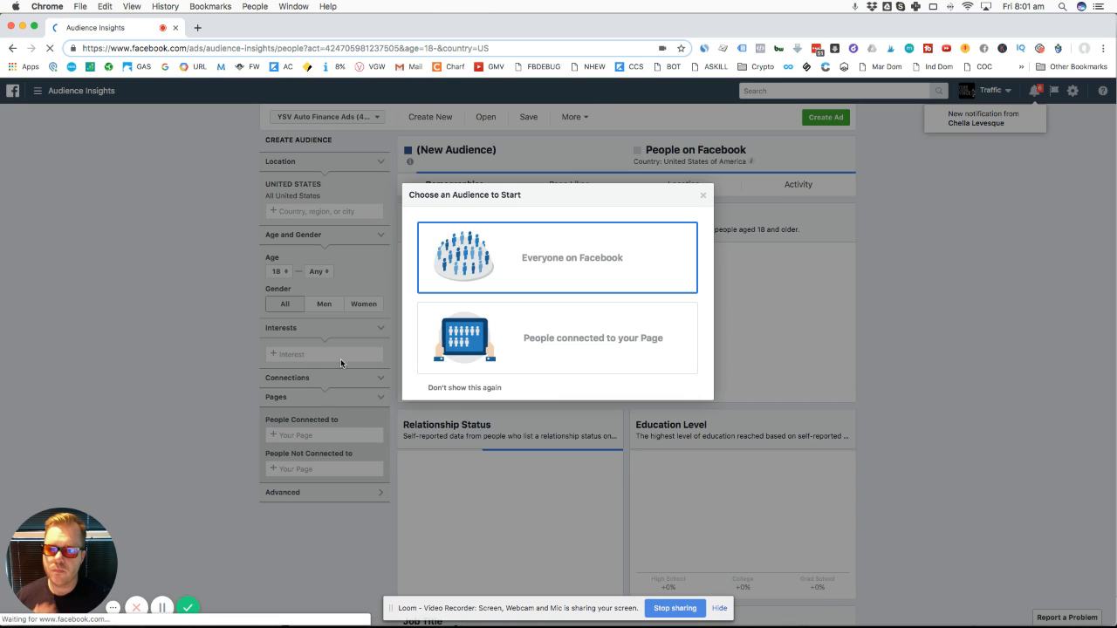
{"action": "left_click", "coordinate": [501, 253]}
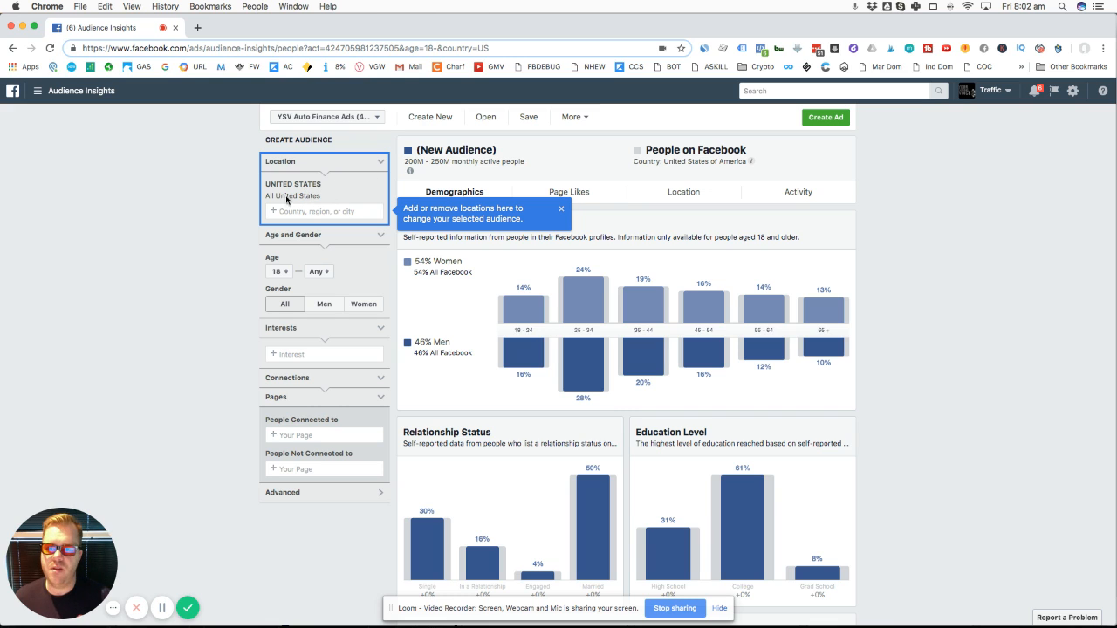
{"action": "left_click", "coordinate": [561, 208]}
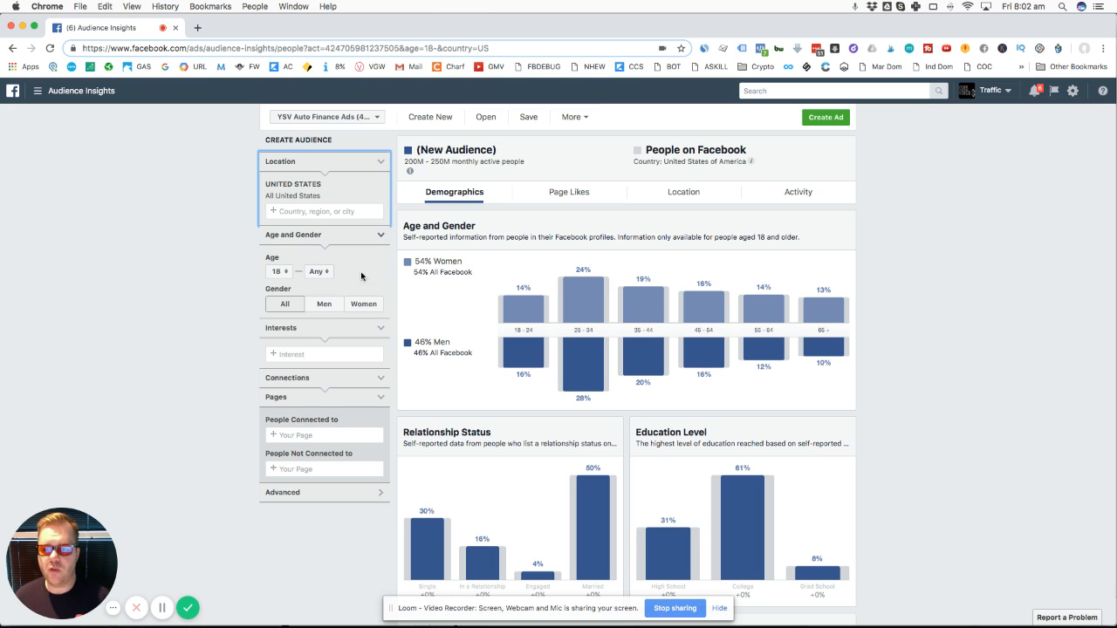
- Restrict the audience to women aged 35 to 45
{"action": "left_click", "coordinate": [359, 305]}
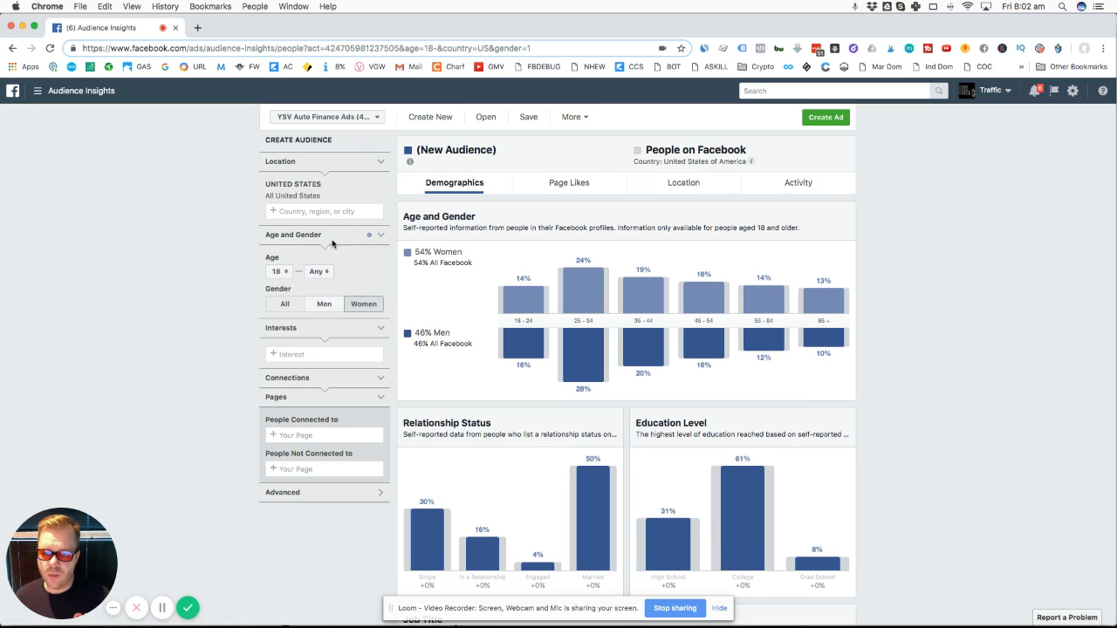
{"action": "left_click", "coordinate": [281, 271]}
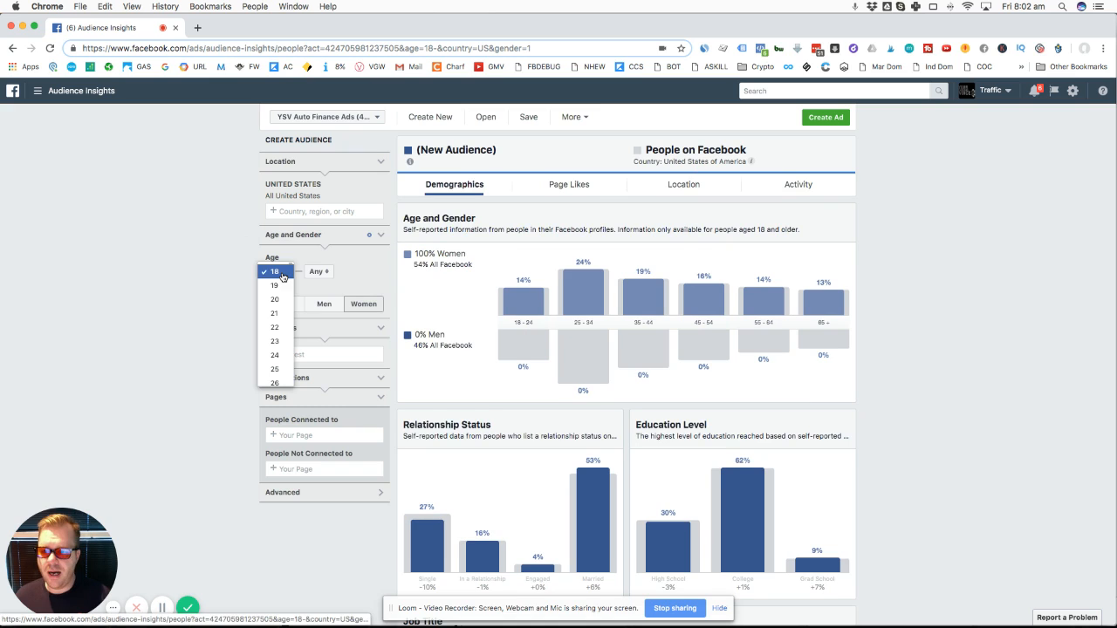
{"action": "scroll", "coordinate": [276, 339], "scroll_direction": "down", "scroll_amount": 5}
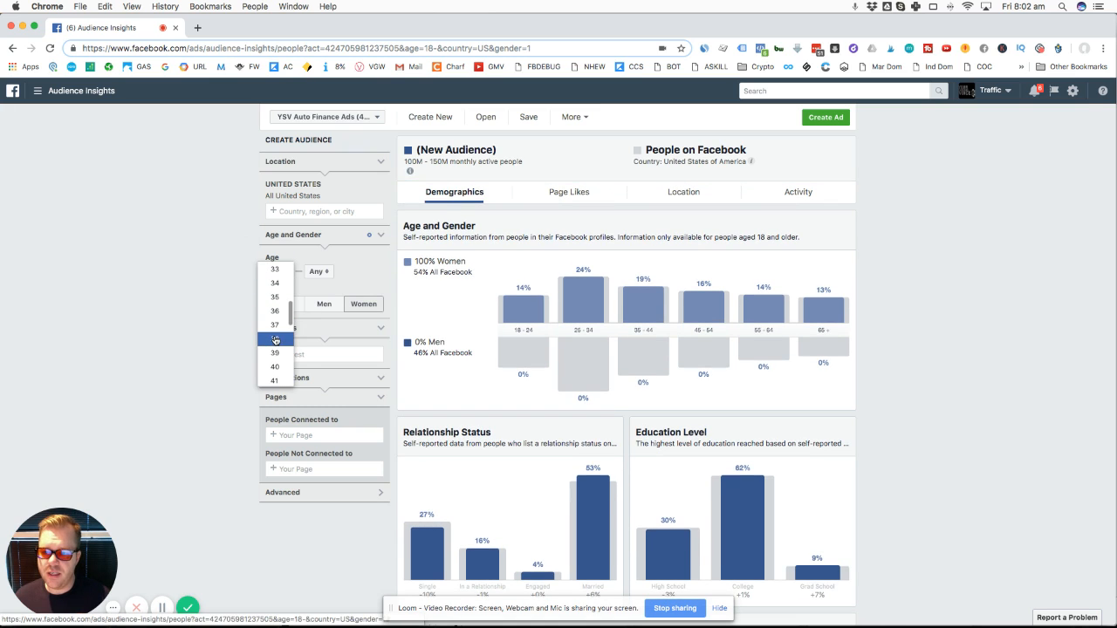
{"action": "scroll", "coordinate": [275, 339], "scroll_direction": "up", "scroll_amount": 1}
{"action": "left_click", "coordinate": [295, 314]}
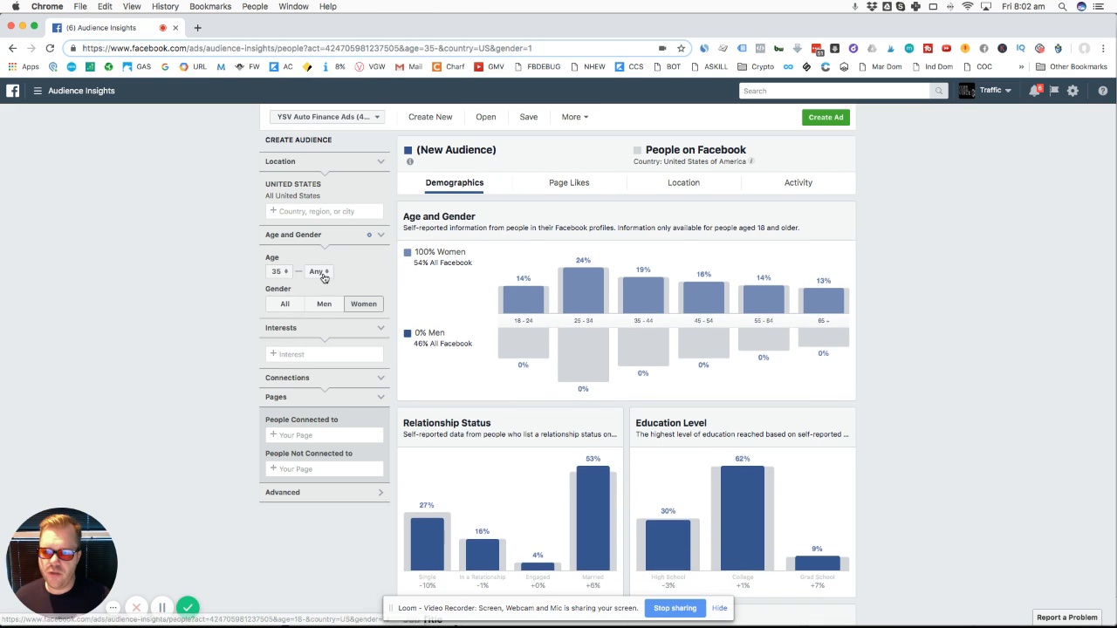
{"action": "left_click", "coordinate": [316, 271]}
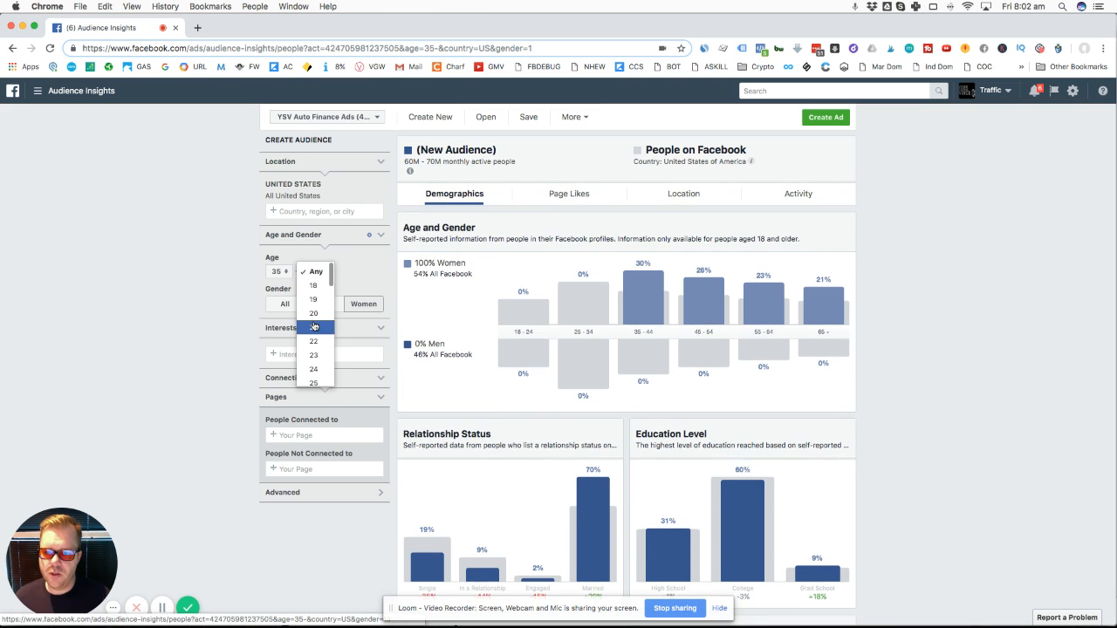
{"action": "scroll", "coordinate": [315, 336], "scroll_direction": "down", "scroll_amount": 5}
{"action": "scroll", "coordinate": [317, 345], "scroll_direction": "down", "scroll_amount": 1}
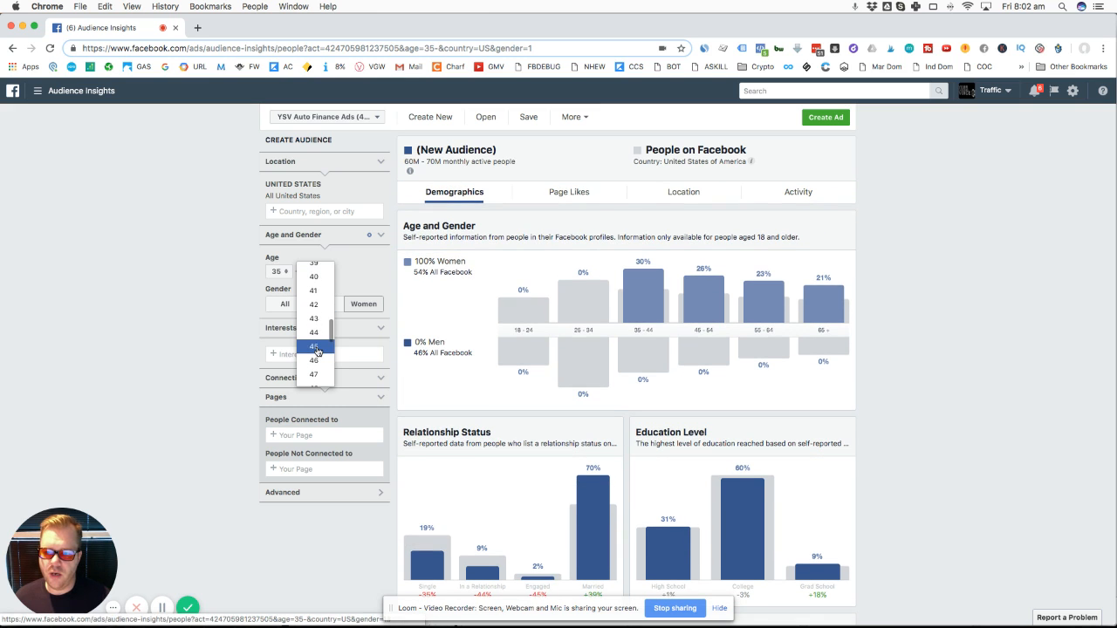
{"action": "left_click", "coordinate": [316, 346]}
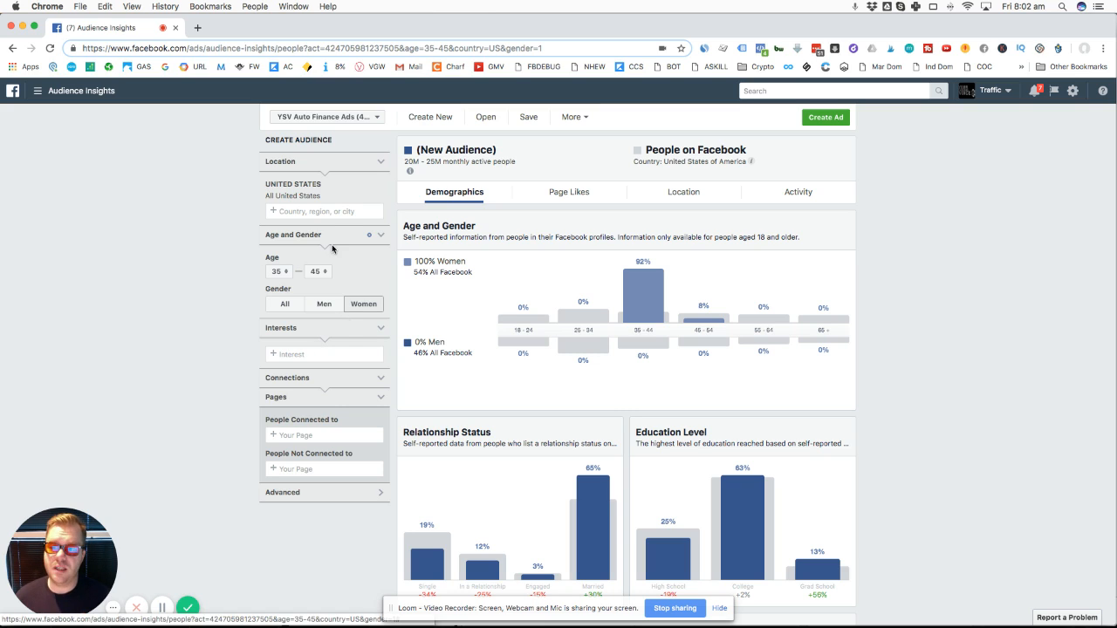
- Add the Health & wellness interest to the audience
{"action": "left_click", "coordinate": [330, 352]}
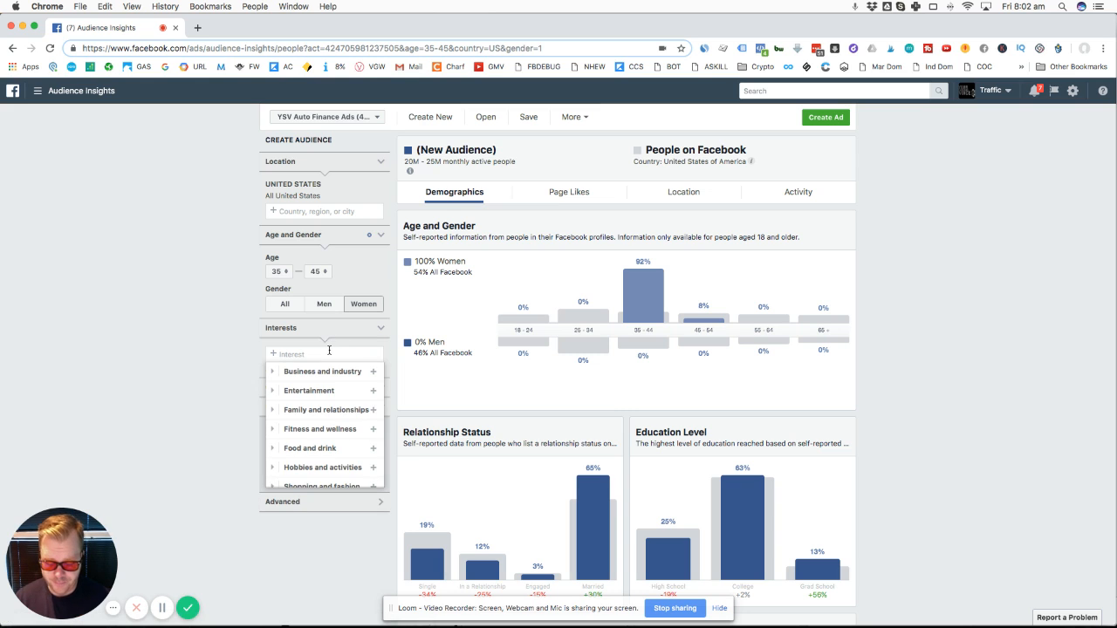
{"action": "type", "text": "health"}
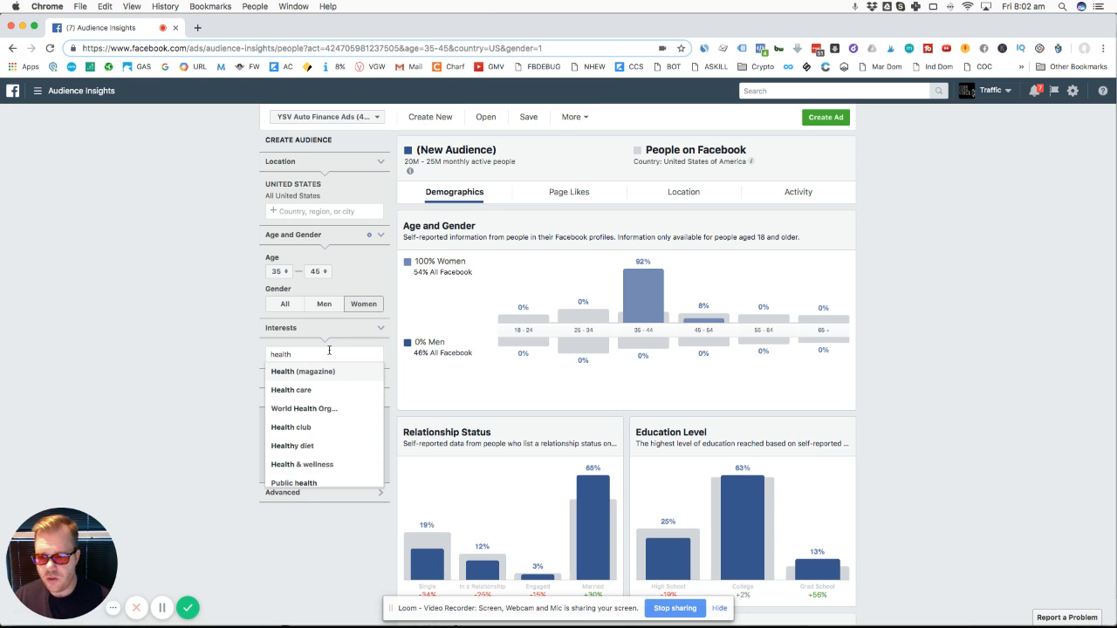
{"action": "type", "text": " a"}
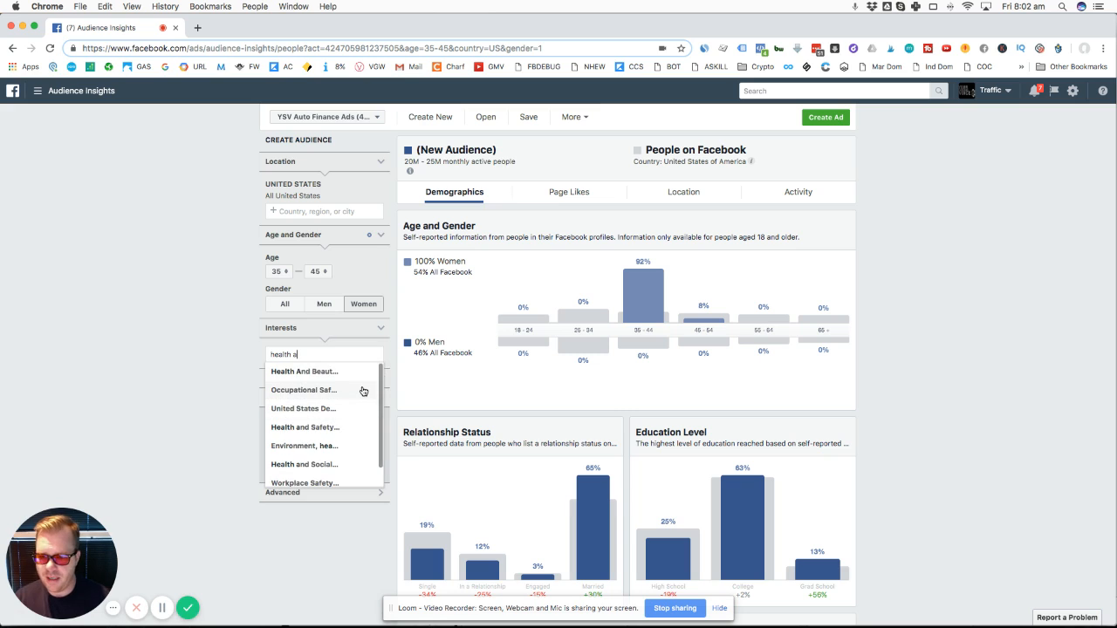
{"action": "key", "text": "BackSpace"}
{"action": "key", "text": "BackSpace"}
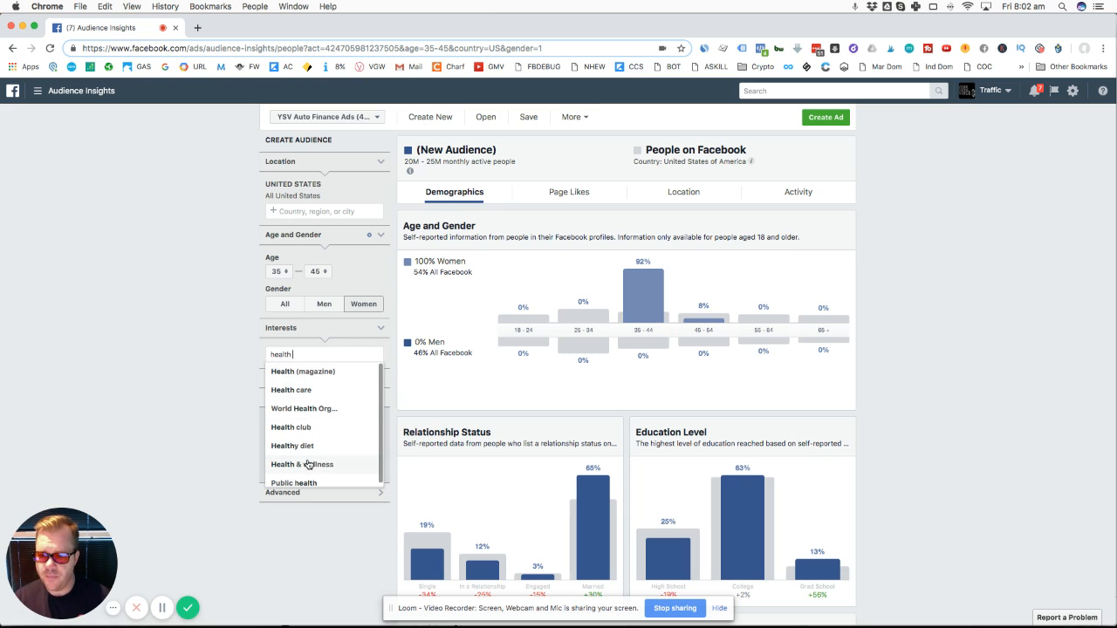
{"action": "left_click", "coordinate": [309, 465]}
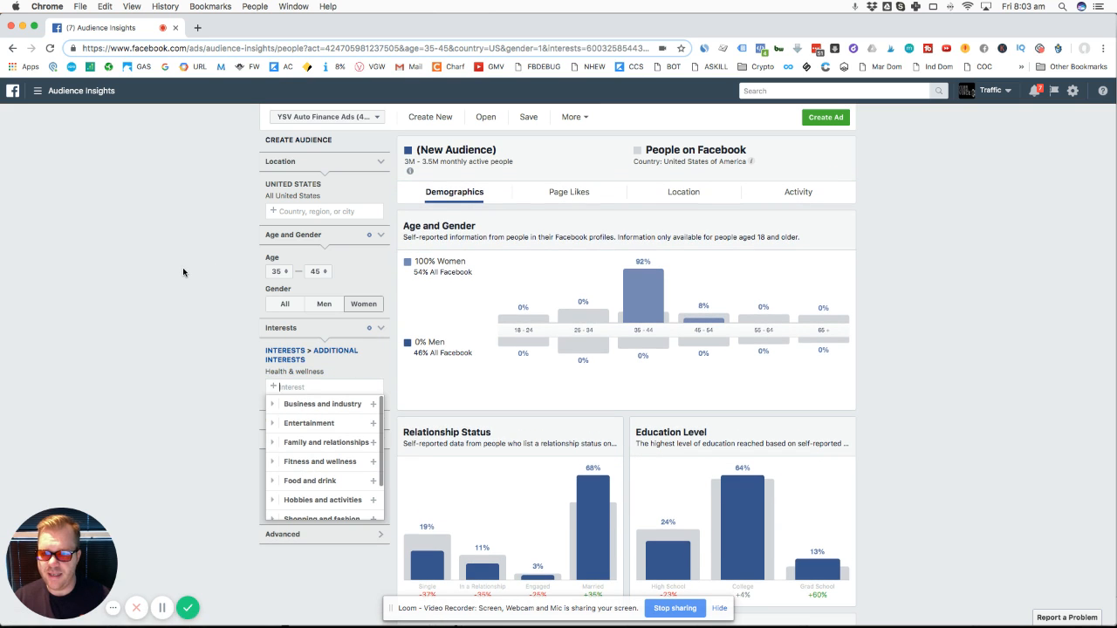
{"action": "left_click", "coordinate": [183, 267]}
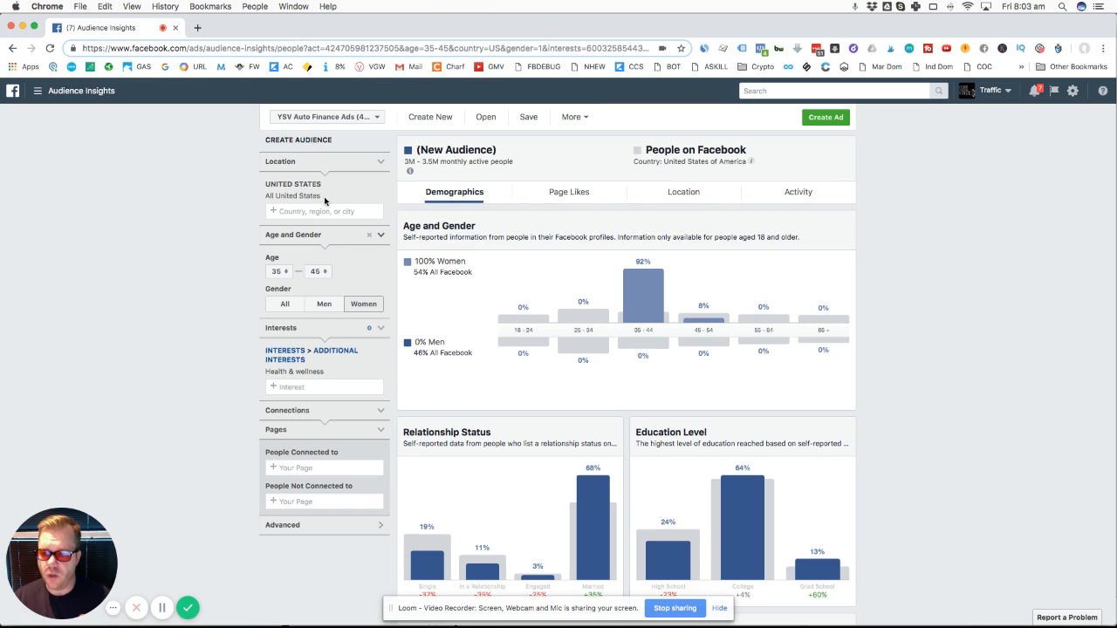
- Review the relationship and education charts, and sort the Job Title table by Selected Audience
{"action": "scroll", "coordinate": [500, 290], "scroll_direction": "down", "scroll_amount": 1}
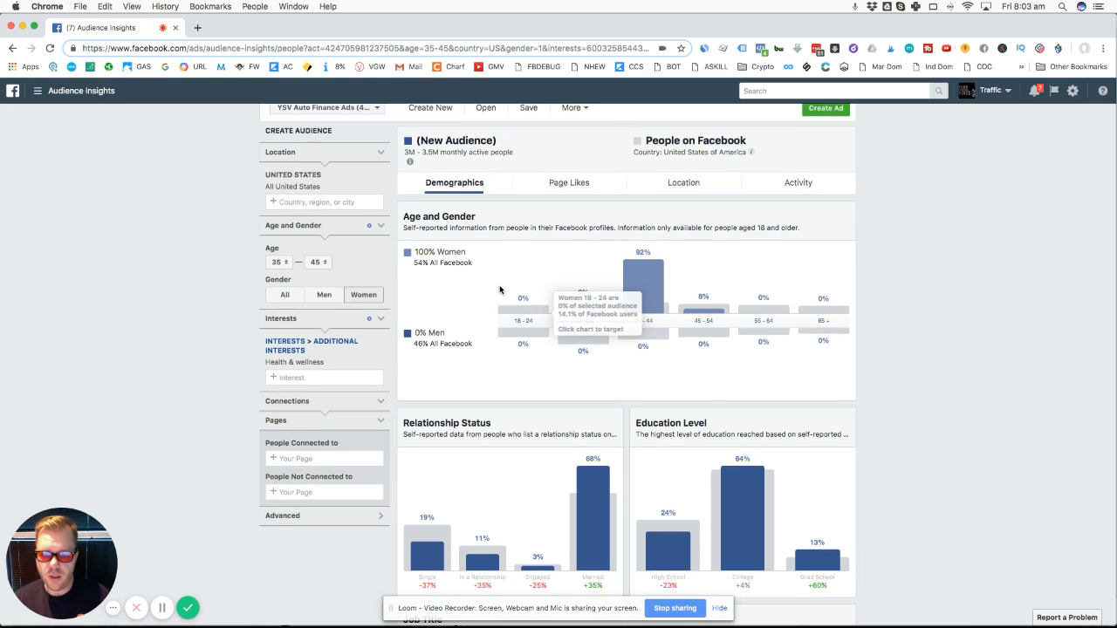
{"action": "scroll", "coordinate": [500, 289], "scroll_direction": "down", "scroll_amount": 3}
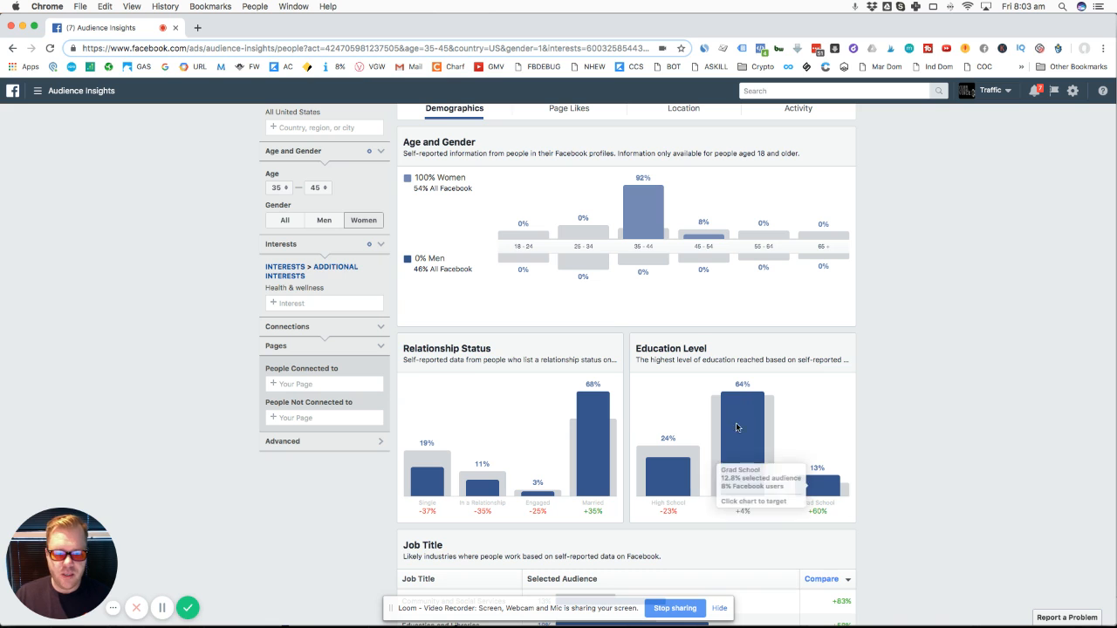
{"action": "scroll", "coordinate": [913, 416], "scroll_direction": "down", "scroll_amount": 5}
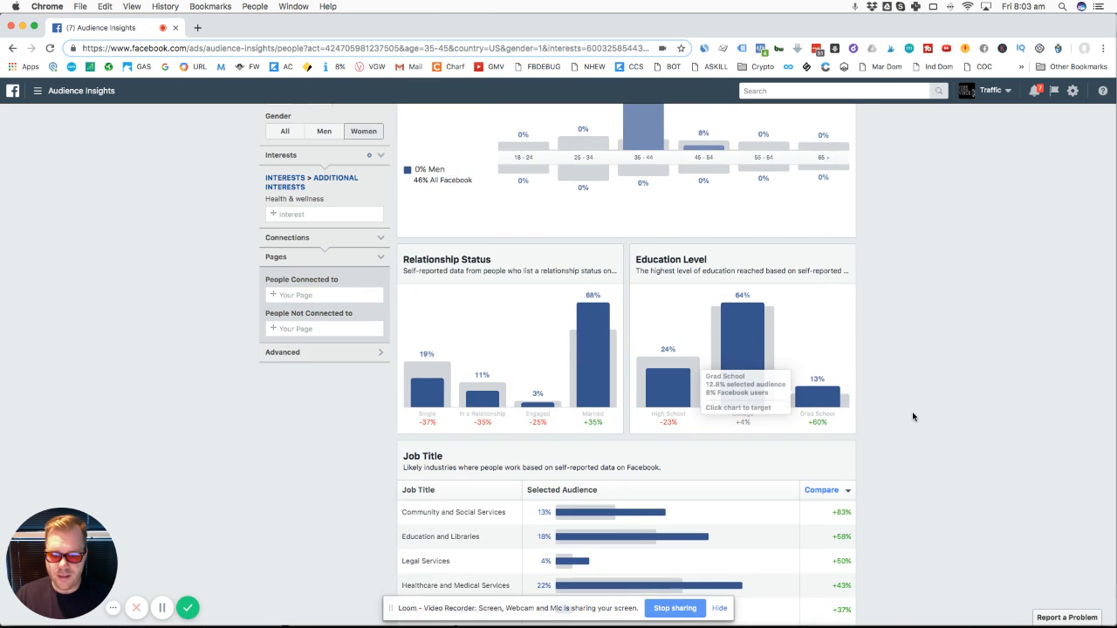
{"action": "left_click", "coordinate": [592, 370]}
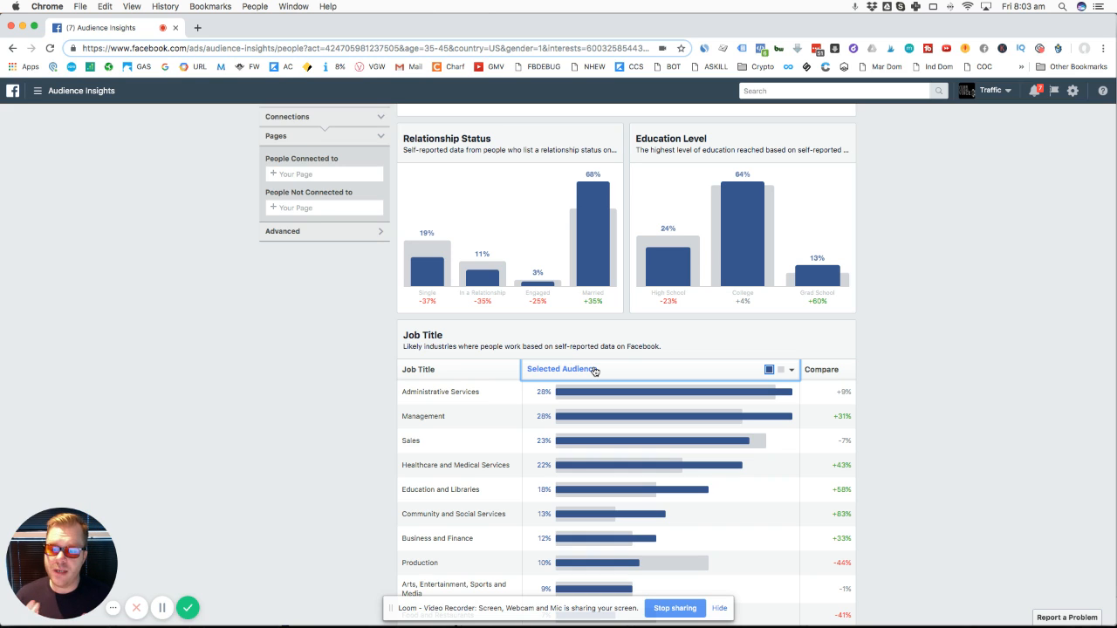
{"action": "mouse_move", "coordinate": [599, 393]}
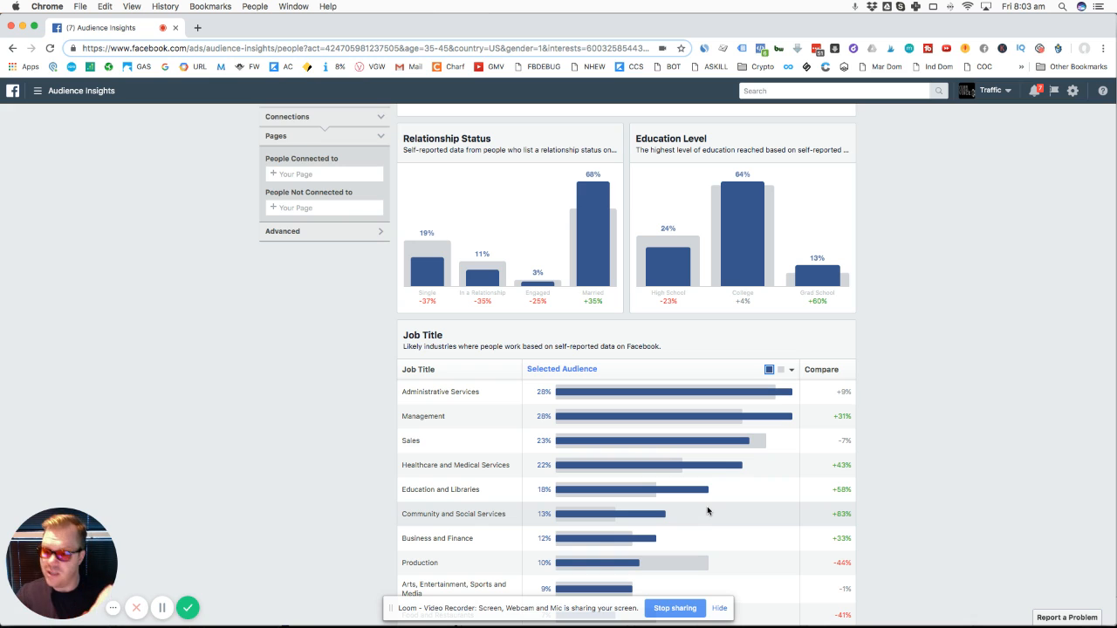
- Go back over the demographics charts and show the audience's Page Likes insights
{"action": "scroll", "coordinate": [707, 511], "scroll_direction": "up", "scroll_amount": 1}
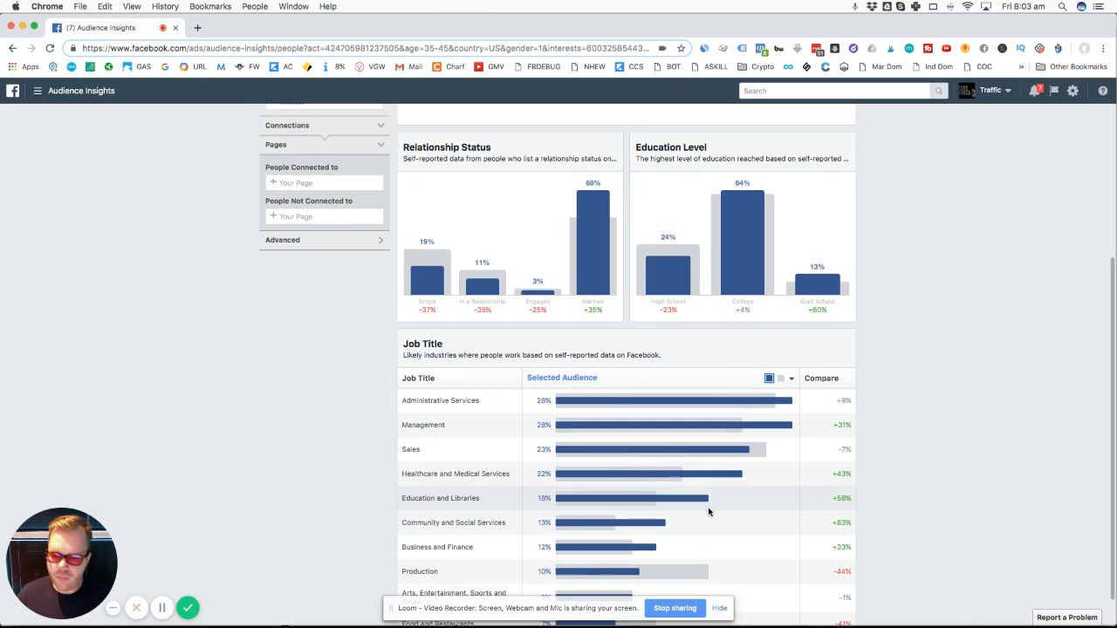
{"action": "mouse_move", "coordinate": [702, 290]}
{"action": "scroll", "coordinate": [700, 359], "scroll_direction": "up", "scroll_amount": 3}
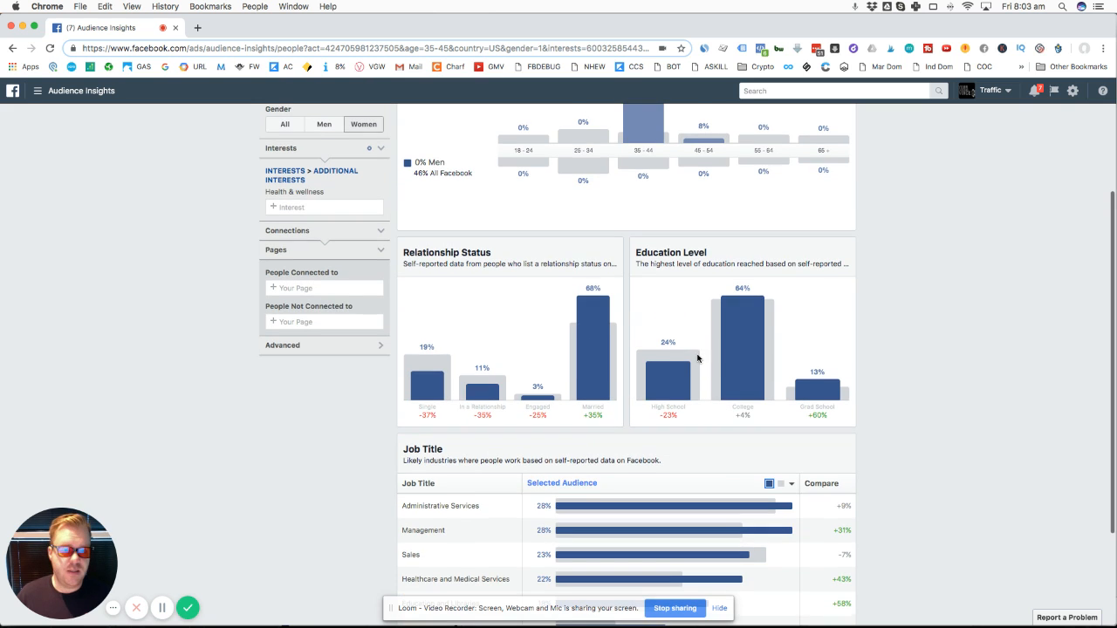
{"action": "scroll", "coordinate": [822, 254], "scroll_direction": "up", "scroll_amount": 1}
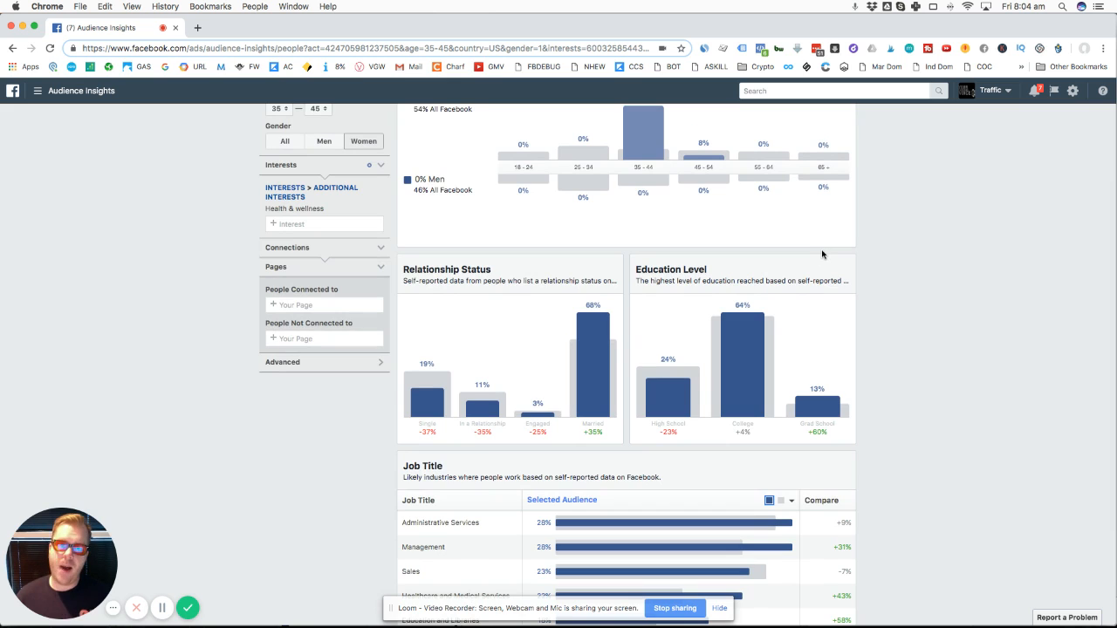
{"action": "scroll", "coordinate": [822, 254], "scroll_direction": "up", "scroll_amount": 2}
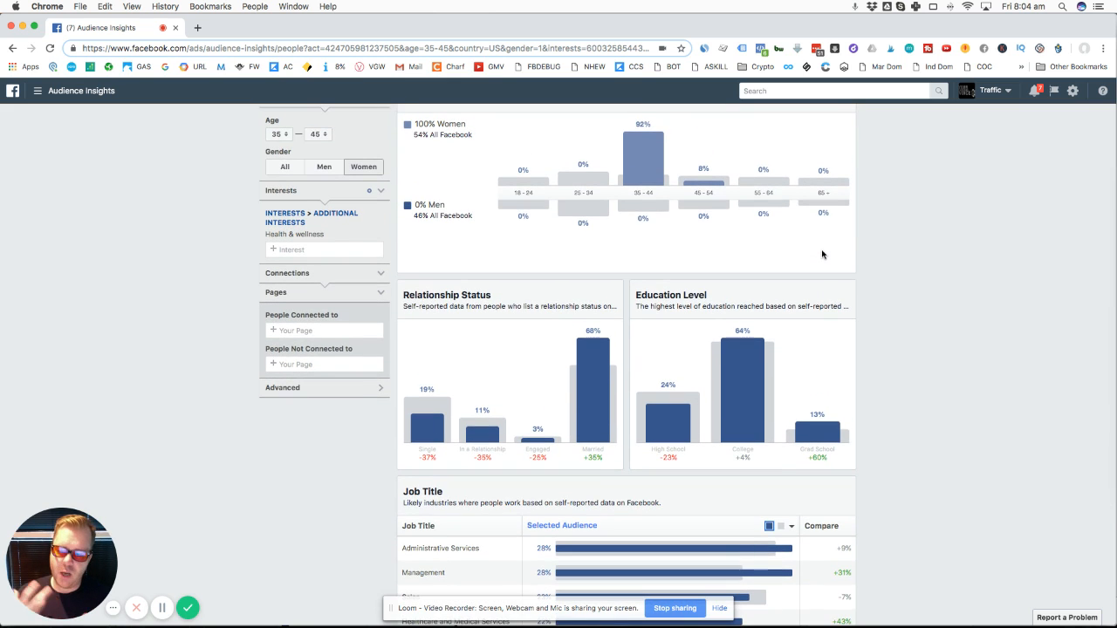
{"action": "scroll", "coordinate": [823, 254], "scroll_direction": "up", "scroll_amount": 5}
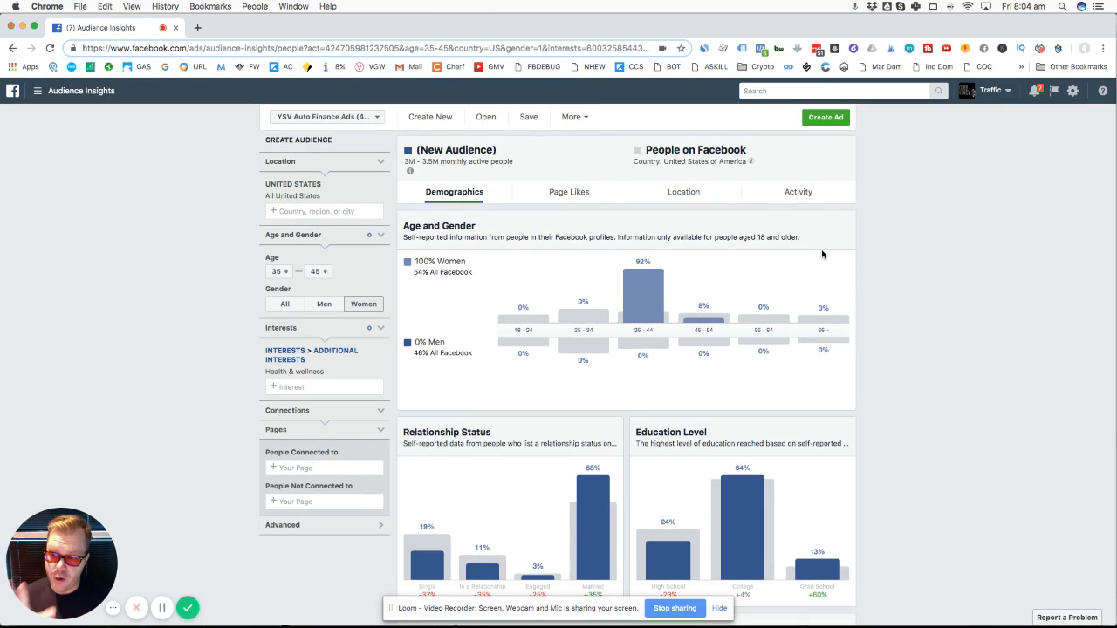
{"action": "left_click", "coordinate": [584, 194]}
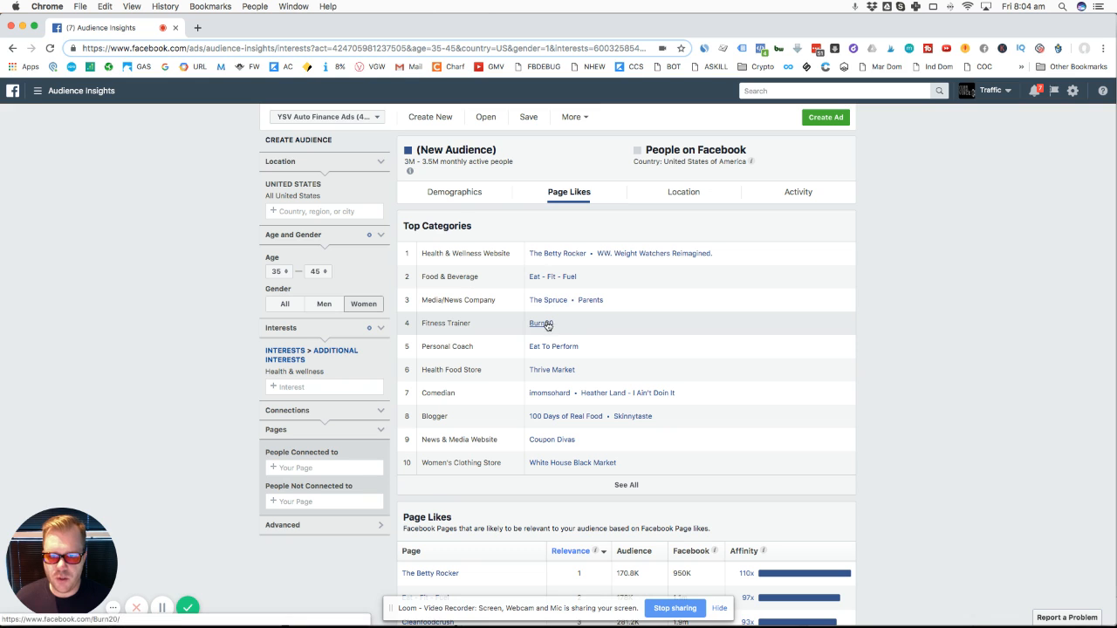
- Examine the top categories and page affinity figures, and open The Betty Rocker page from the Health & Wellness Website category
{"action": "scroll", "coordinate": [587, 333], "scroll_direction": "down", "scroll_amount": 1}
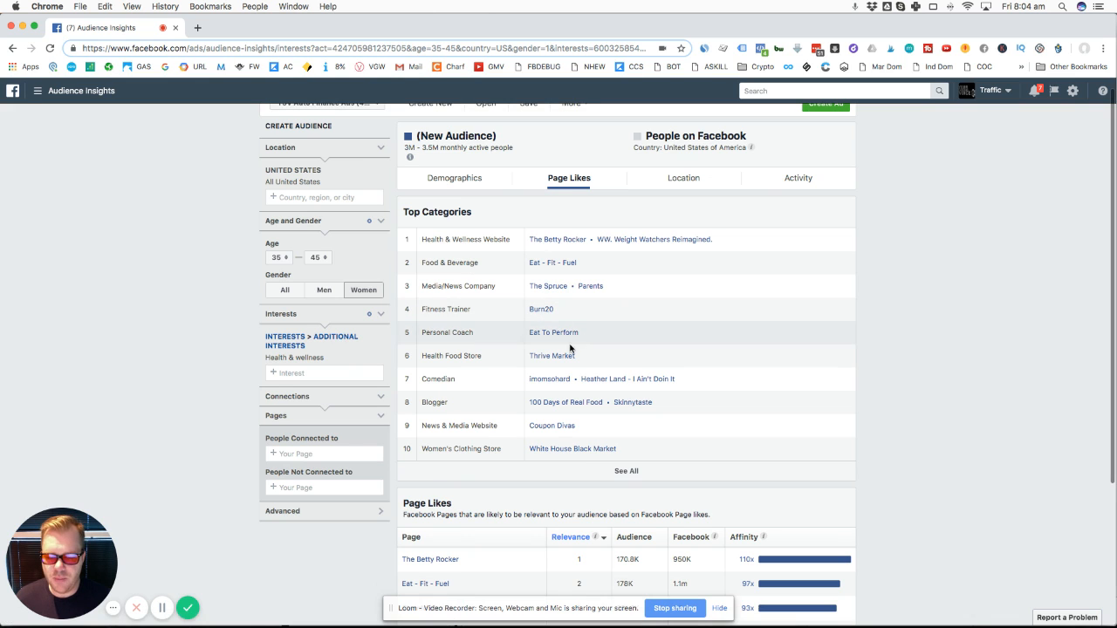
{"action": "scroll", "coordinate": [570, 355], "scroll_direction": "down", "scroll_amount": 2}
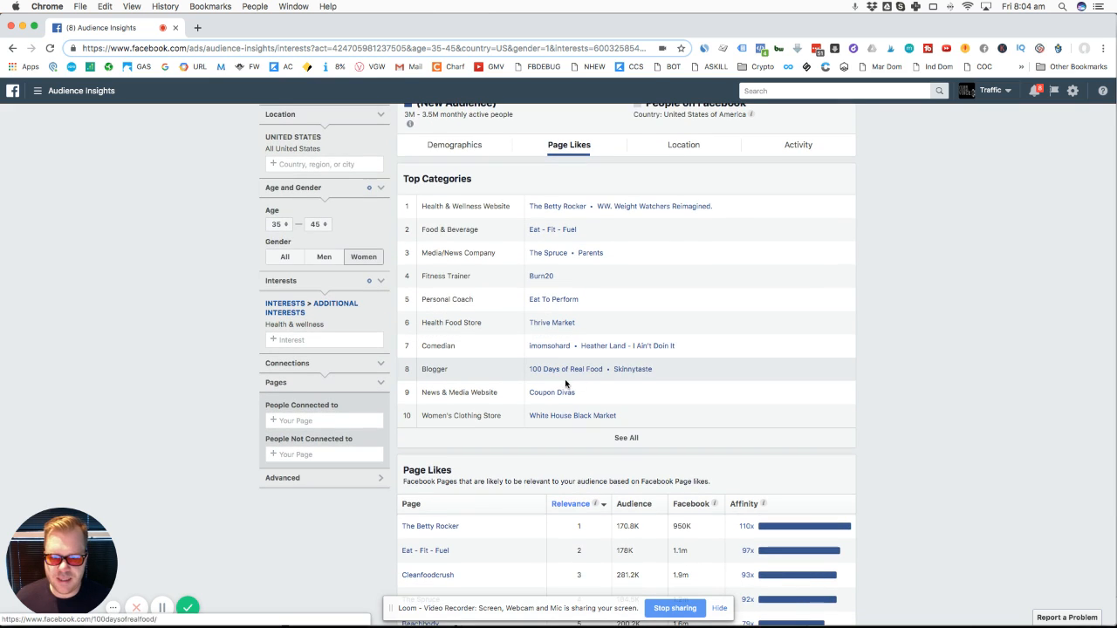
{"action": "scroll", "coordinate": [719, 414], "scroll_direction": "down", "scroll_amount": 2}
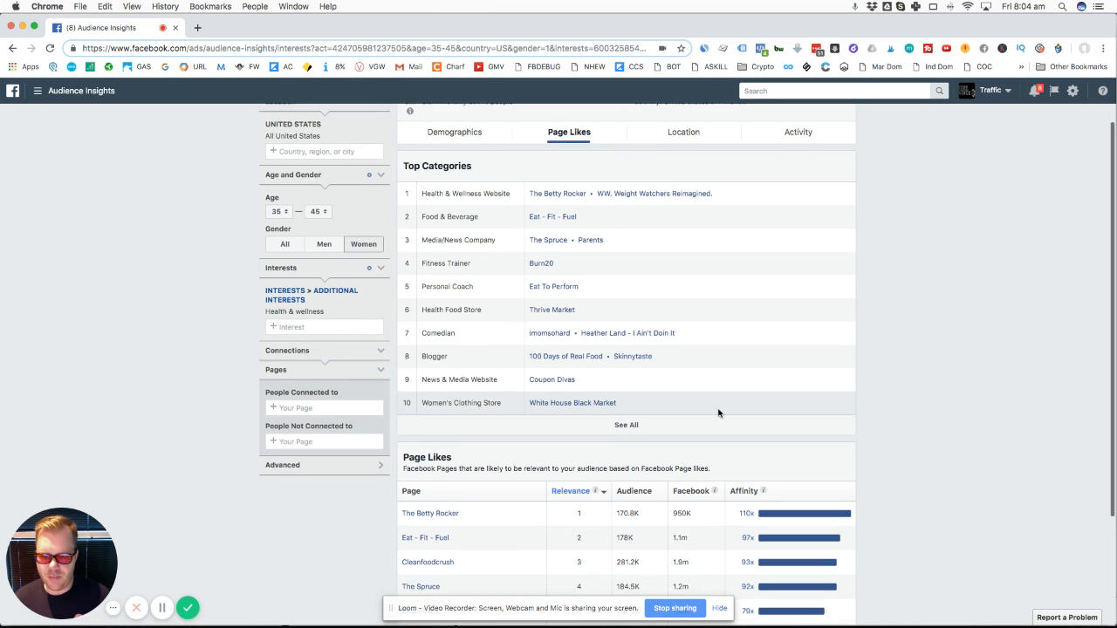
{"action": "scroll", "coordinate": [719, 414], "scroll_direction": "down", "scroll_amount": 4}
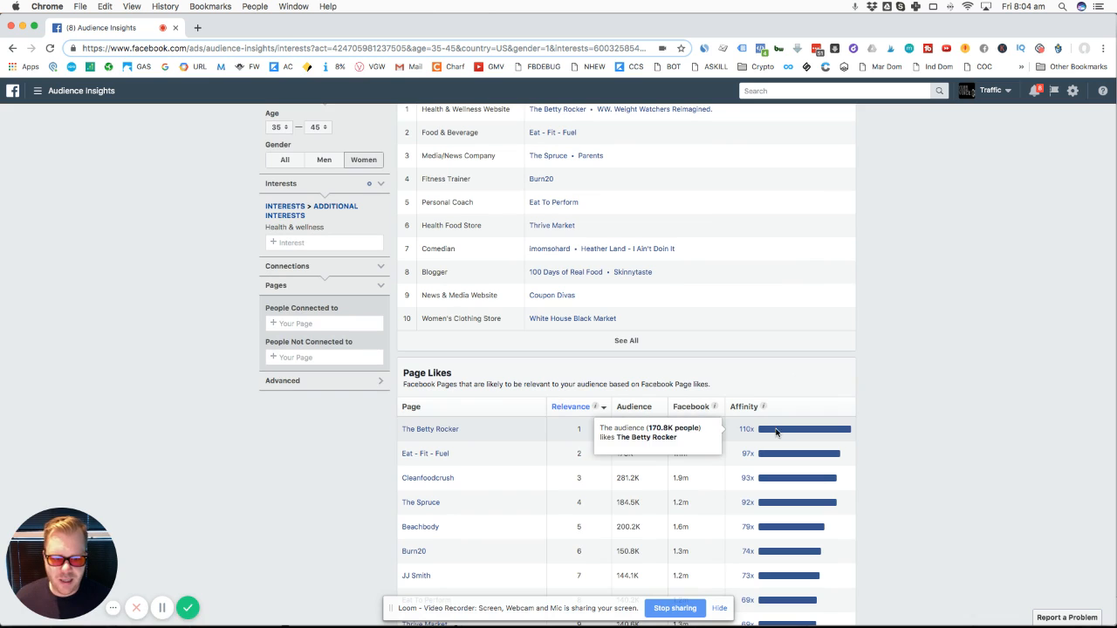
{"action": "scroll", "coordinate": [503, 435], "scroll_direction": "down", "scroll_amount": 2}
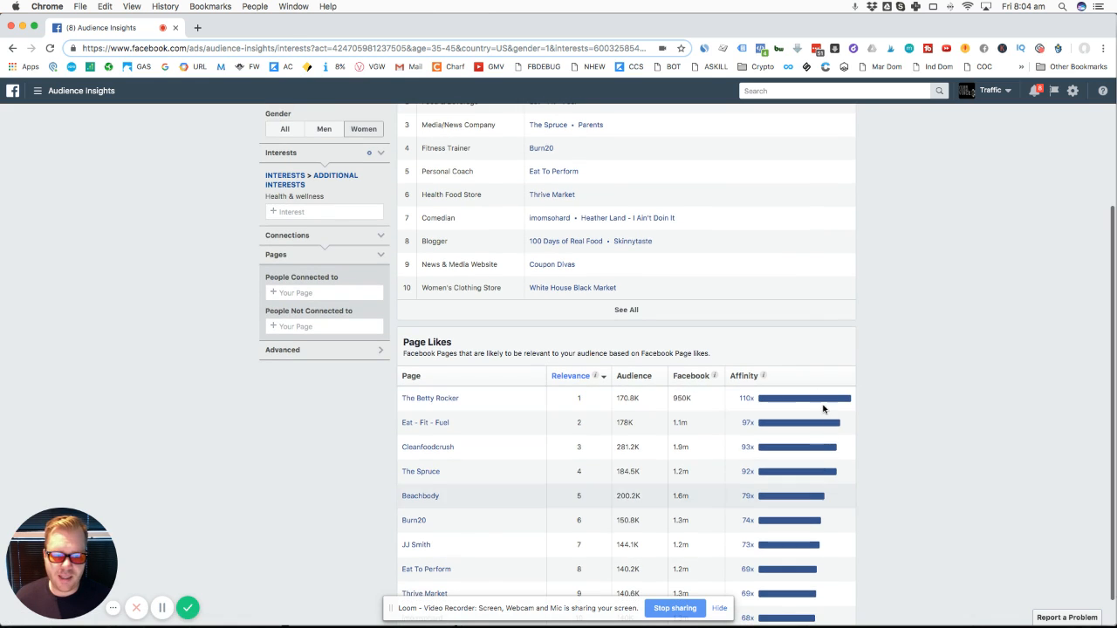
{"action": "scroll", "coordinate": [806, 389], "scroll_direction": "down", "scroll_amount": 2}
{"action": "scroll", "coordinate": [806, 389], "scroll_direction": "up", "scroll_amount": 10}
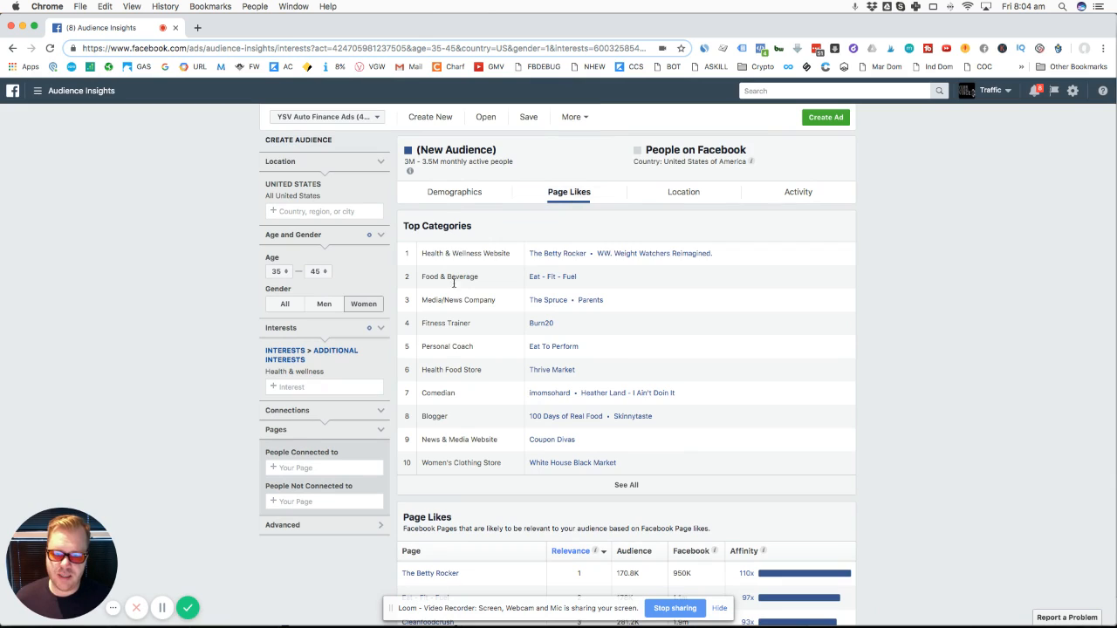
{"action": "left_click", "coordinate": [558, 253]}
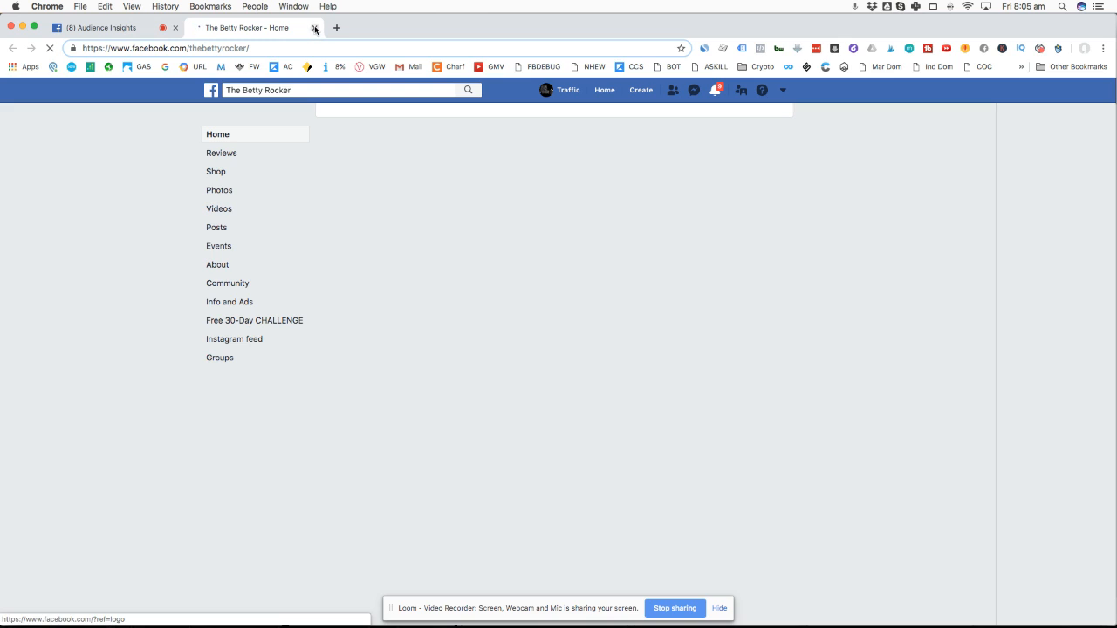
- Close The Betty Rocker page and replace the audience's Health & wellness interest with The Betty Rocker
{"action": "key", "text": "super+w"}
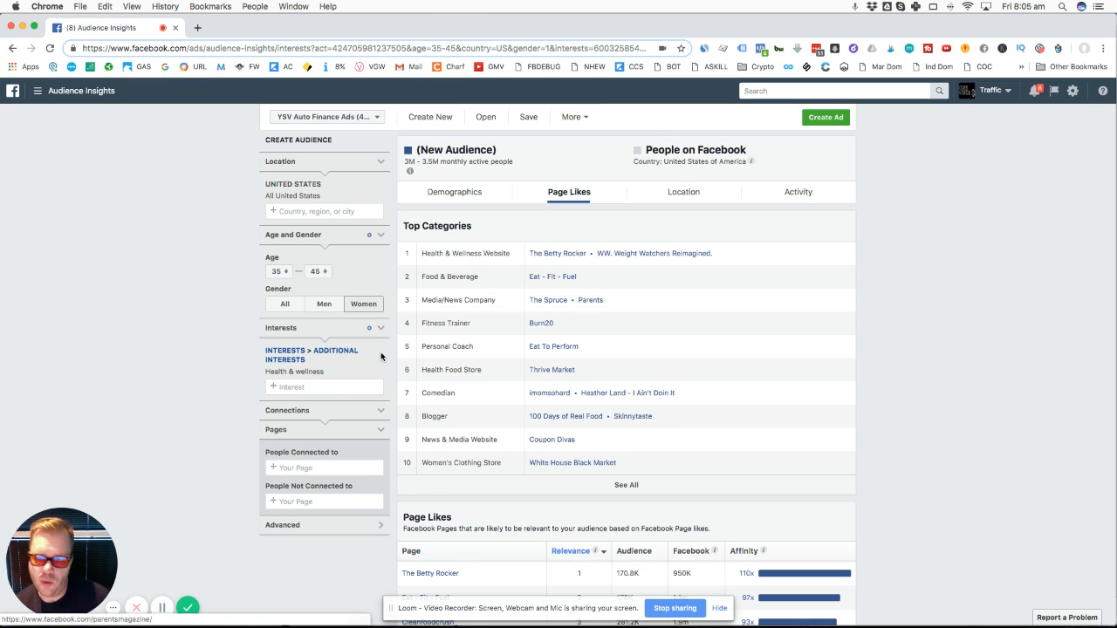
{"action": "left_click", "coordinate": [332, 386]}
{"action": "type", "text": "the betty rocker"}
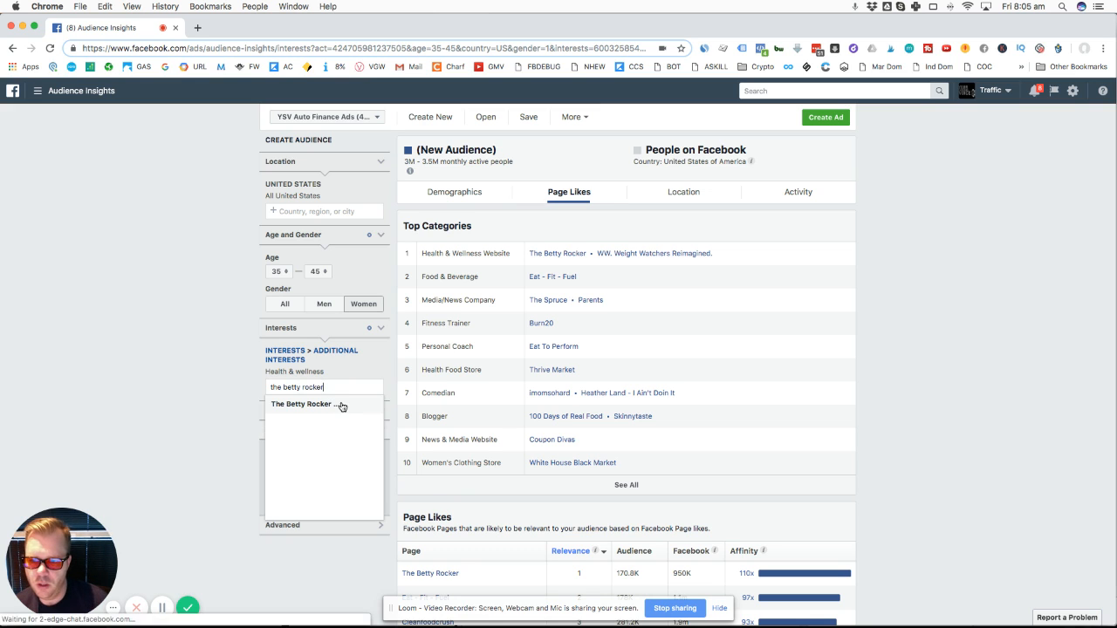
{"action": "left_click", "coordinate": [340, 404]}
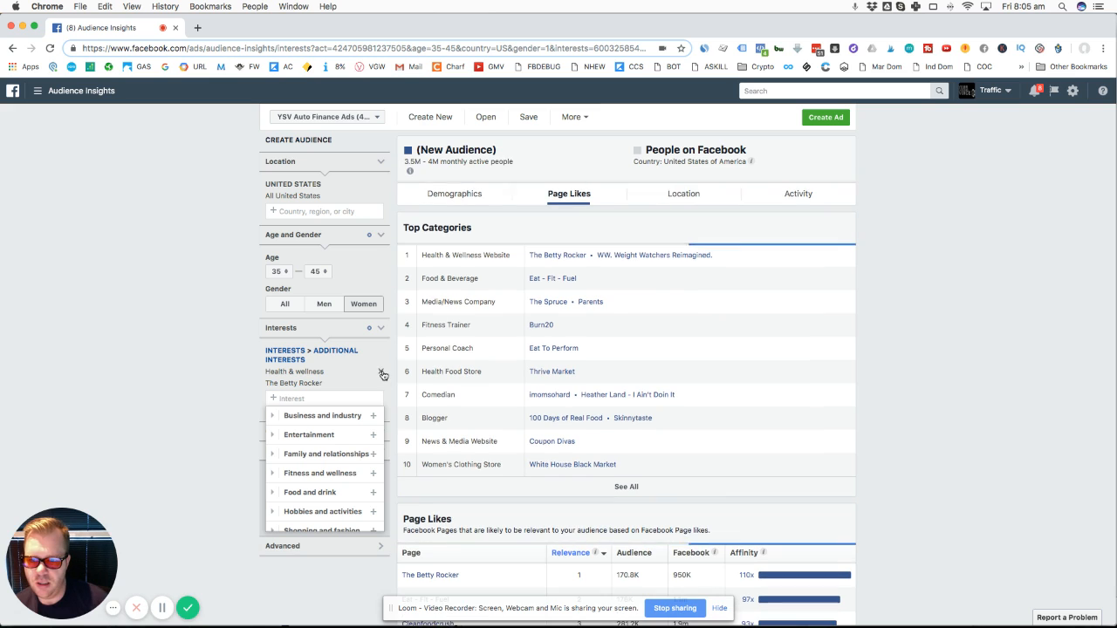
{"action": "left_click", "coordinate": [381, 374]}
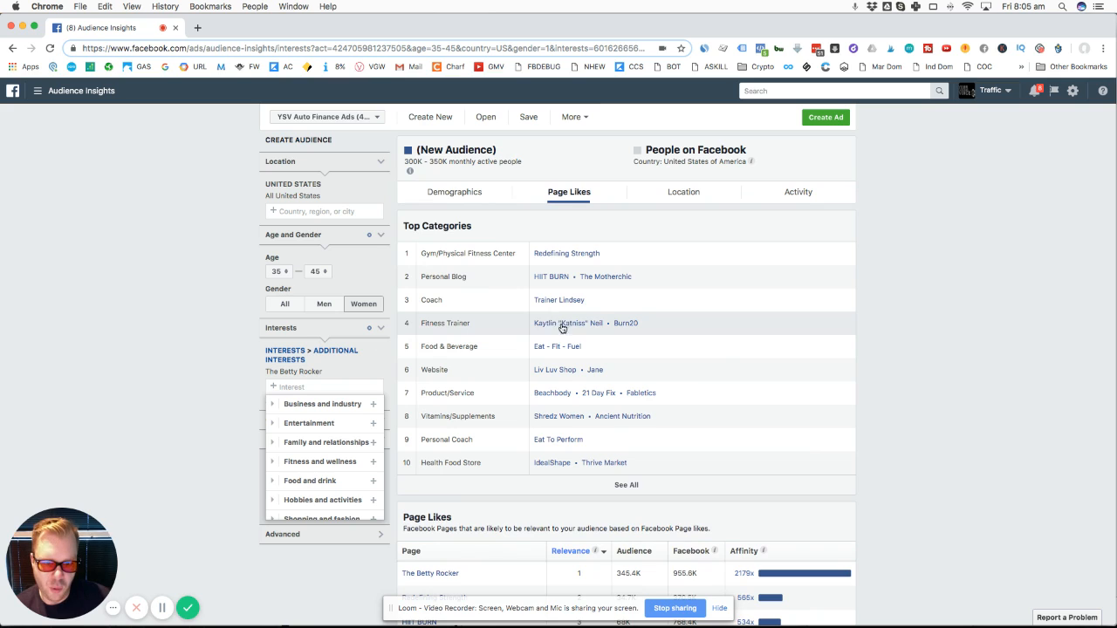
{"action": "left_click", "coordinate": [921, 326]}
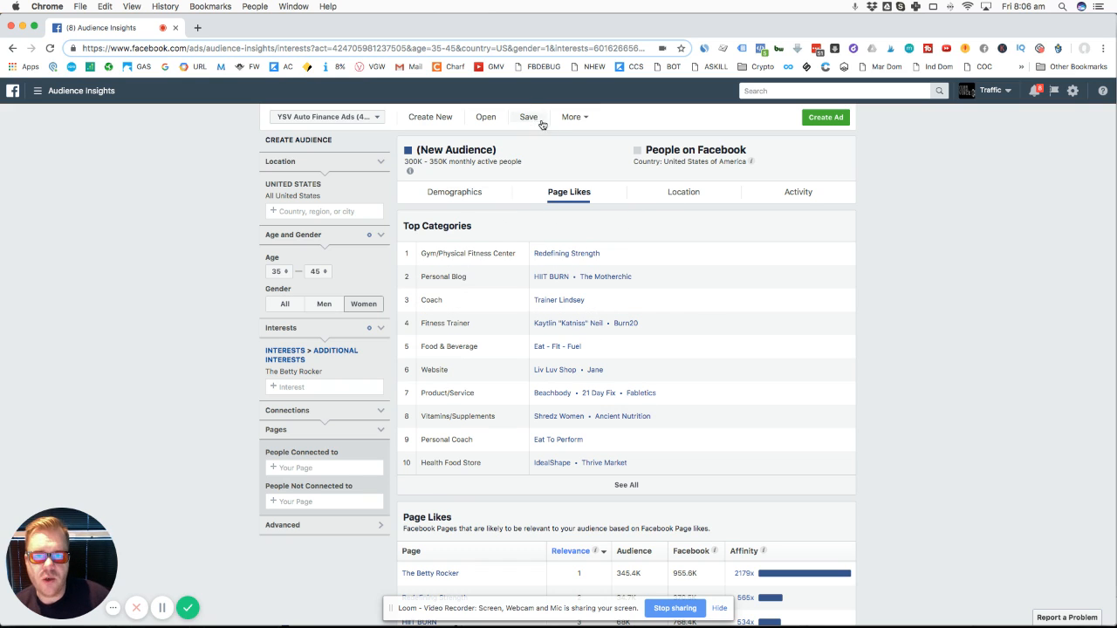
- Show the audience's Location insights and sort the top cities by Selected Audience
{"action": "left_click", "coordinate": [672, 193]}
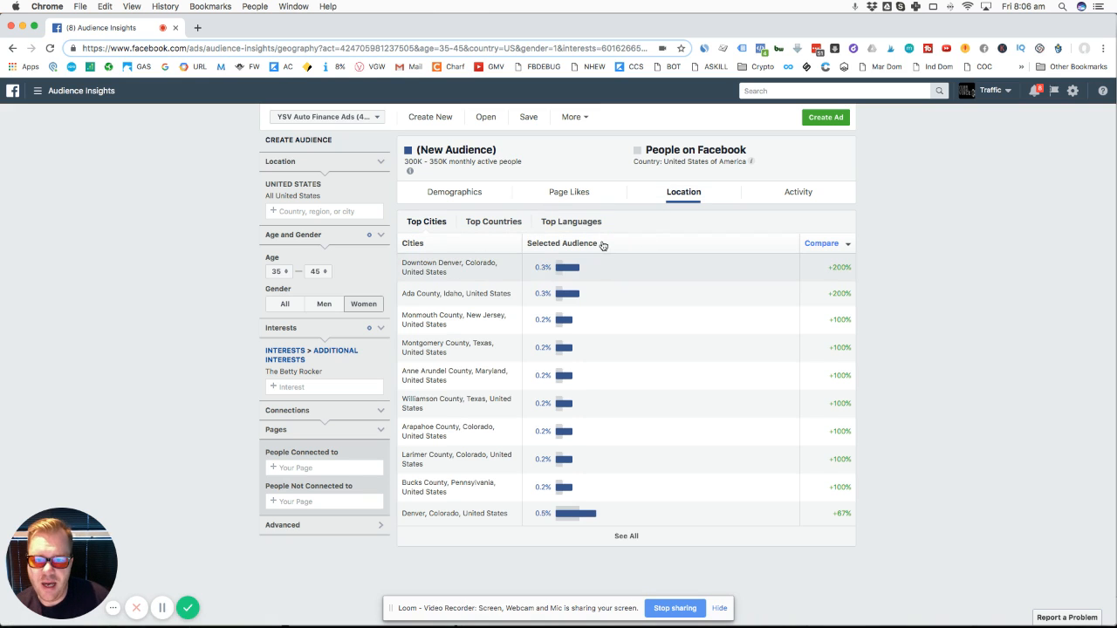
{"action": "left_click", "coordinate": [602, 245]}
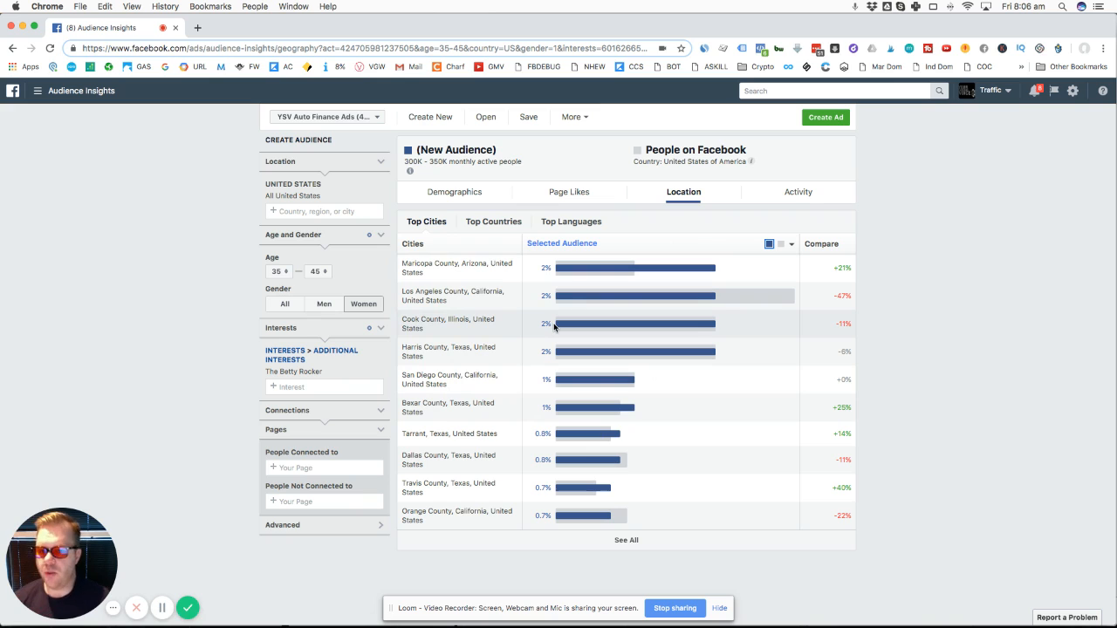
{"action": "mouse_move", "coordinate": [556, 326]}
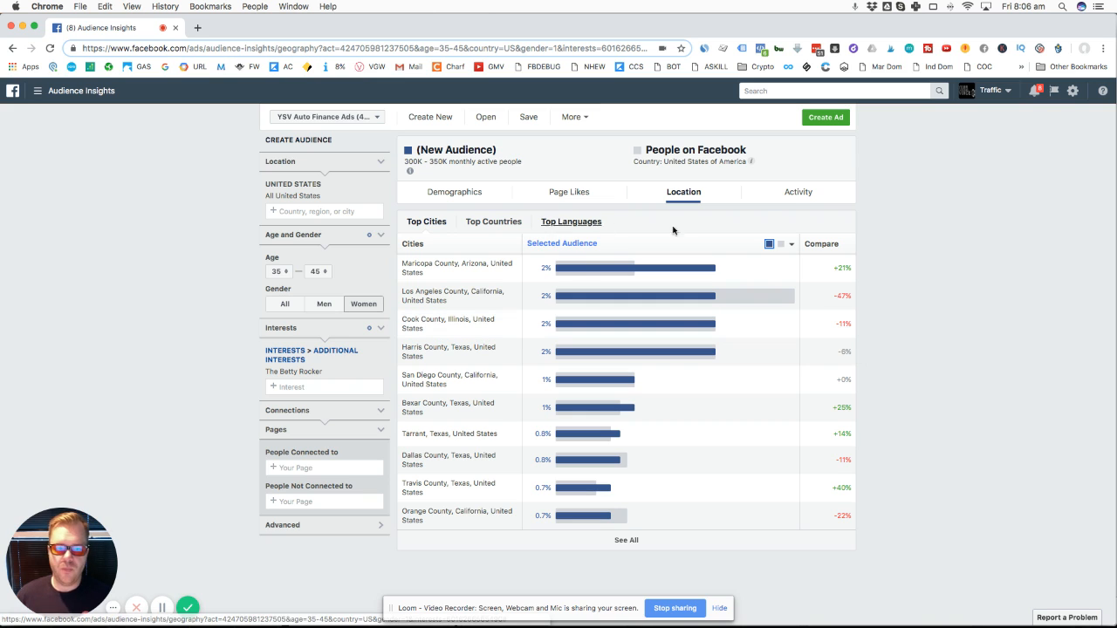
- Examine the audience's Activity insights, covering comments, posts liked, ads clicked and the mobile and iPhone device figures
{"action": "left_click", "coordinate": [786, 195]}
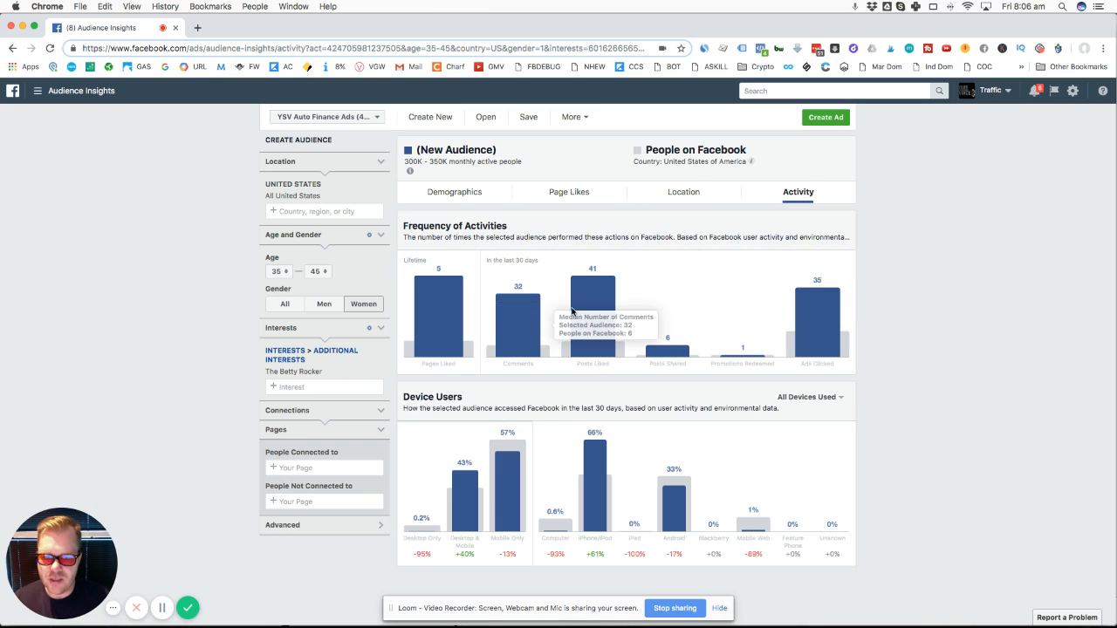
{"action": "mouse_move", "coordinate": [836, 320]}
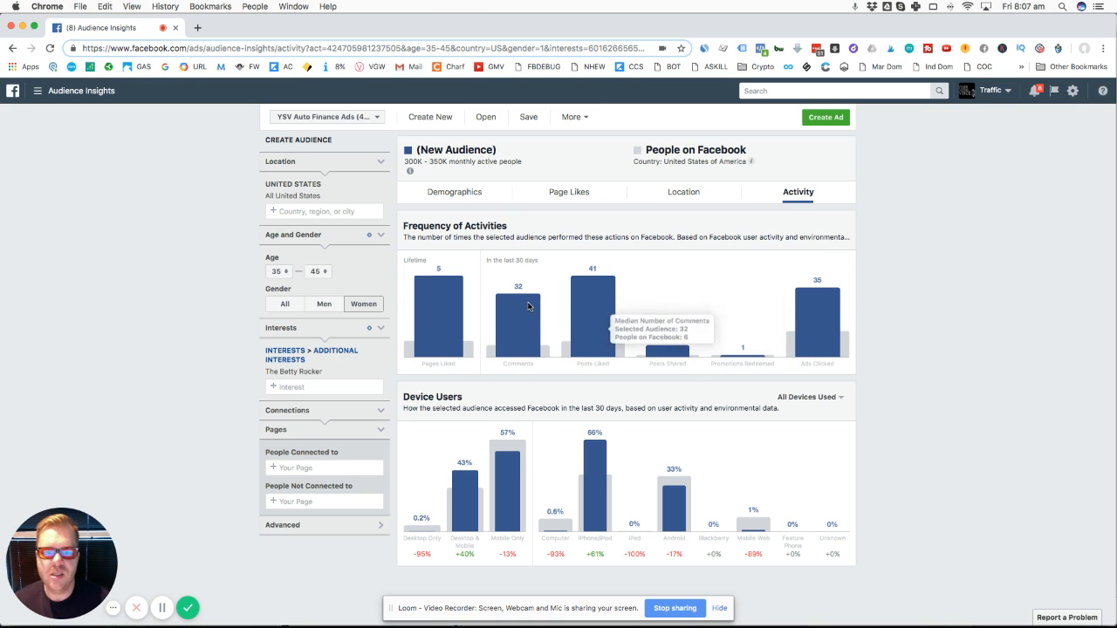
{"action": "mouse_move", "coordinate": [511, 326]}
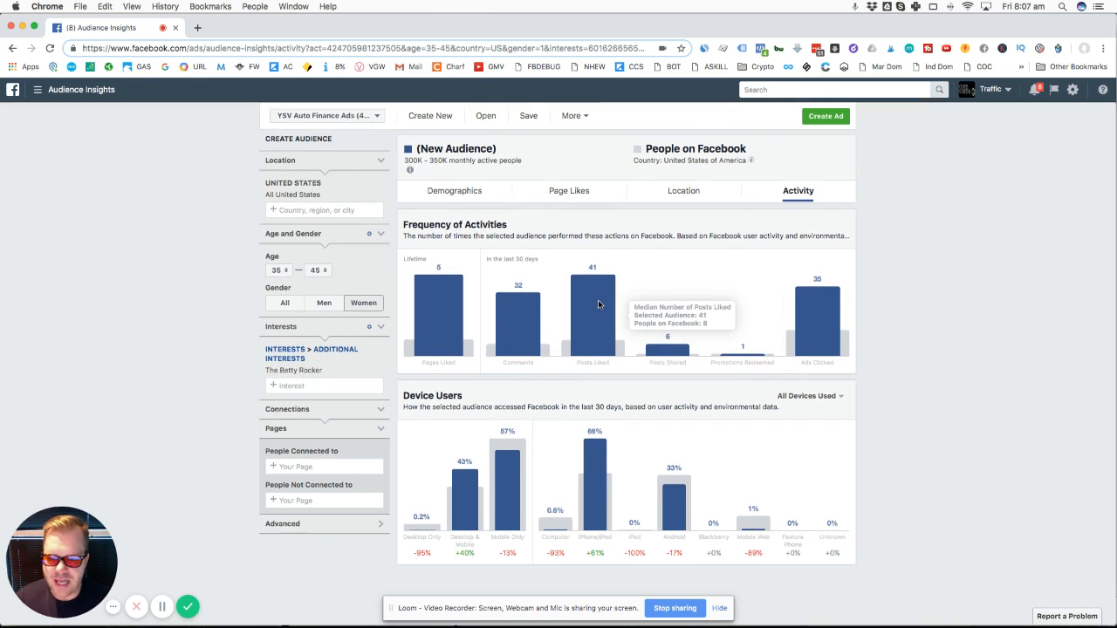
{"action": "mouse_move", "coordinate": [512, 460]}
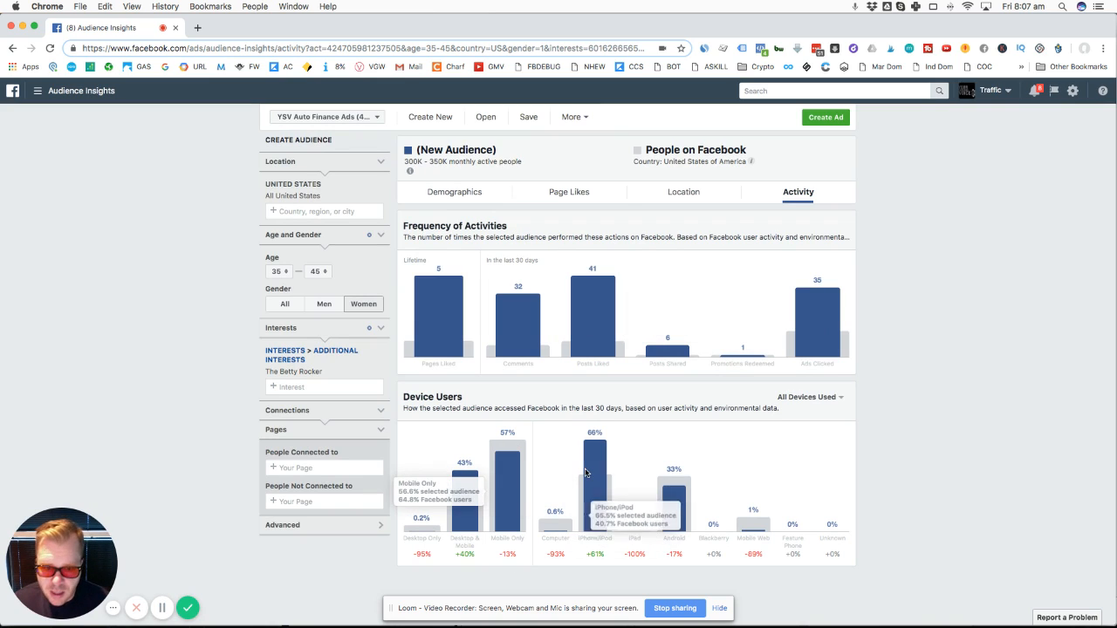
{"action": "mouse_move", "coordinate": [591, 454]}
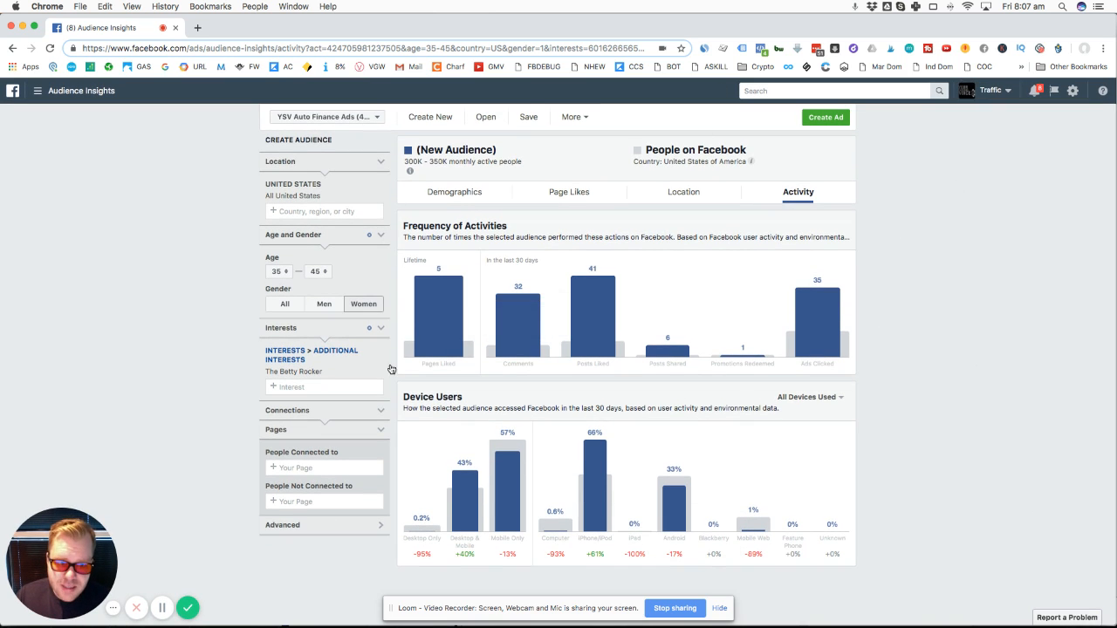
{"action": "mouse_move", "coordinate": [823, 280]}
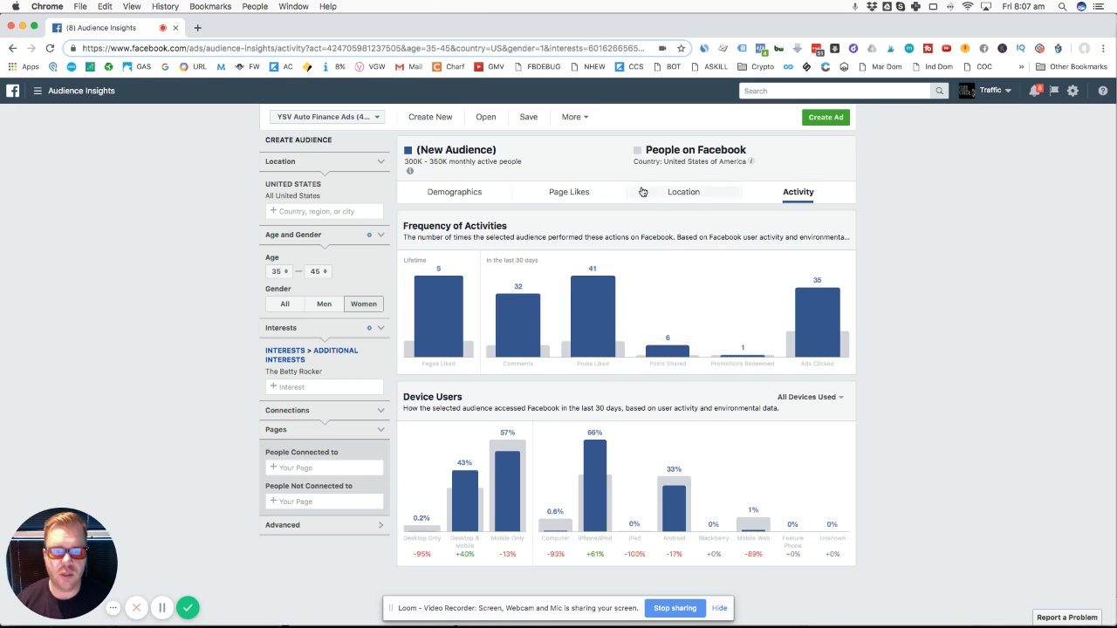
- Return to the Page Likes insights and view the Save Audience dialog without saving
{"action": "left_click", "coordinate": [569, 193]}
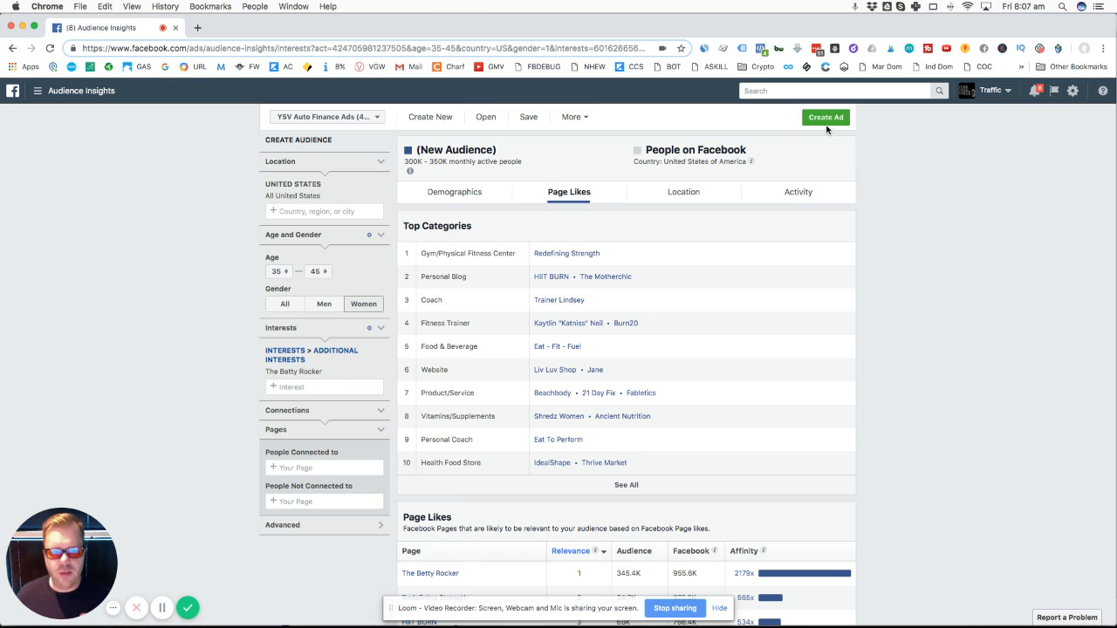
{"action": "left_click", "coordinate": [530, 118]}
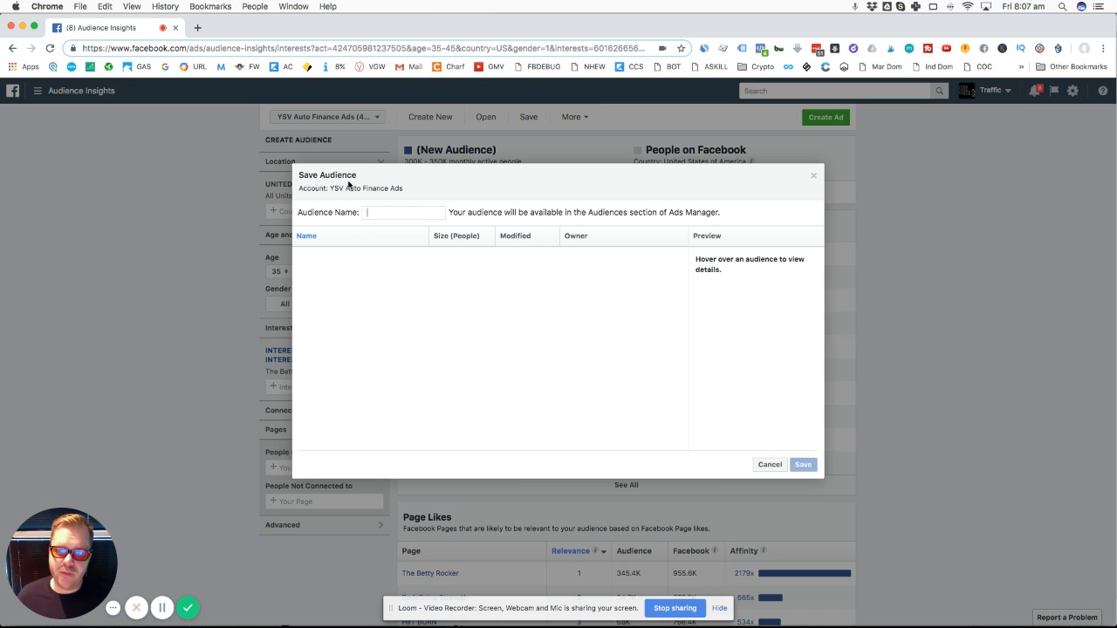
{"action": "left_click", "coordinate": [772, 464]}
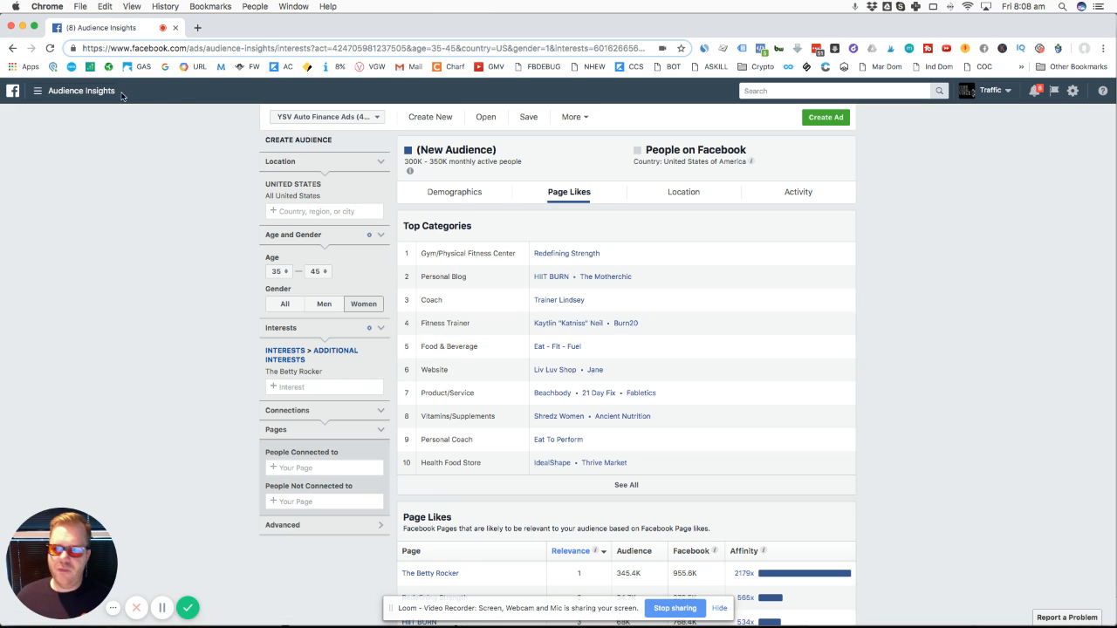
- Go to the Audiences asset library, leaving Audience Insights without saving the changes
{"action": "mouse_move", "coordinate": [40, 93]}
{"action": "left_click", "coordinate": [98, 377]}
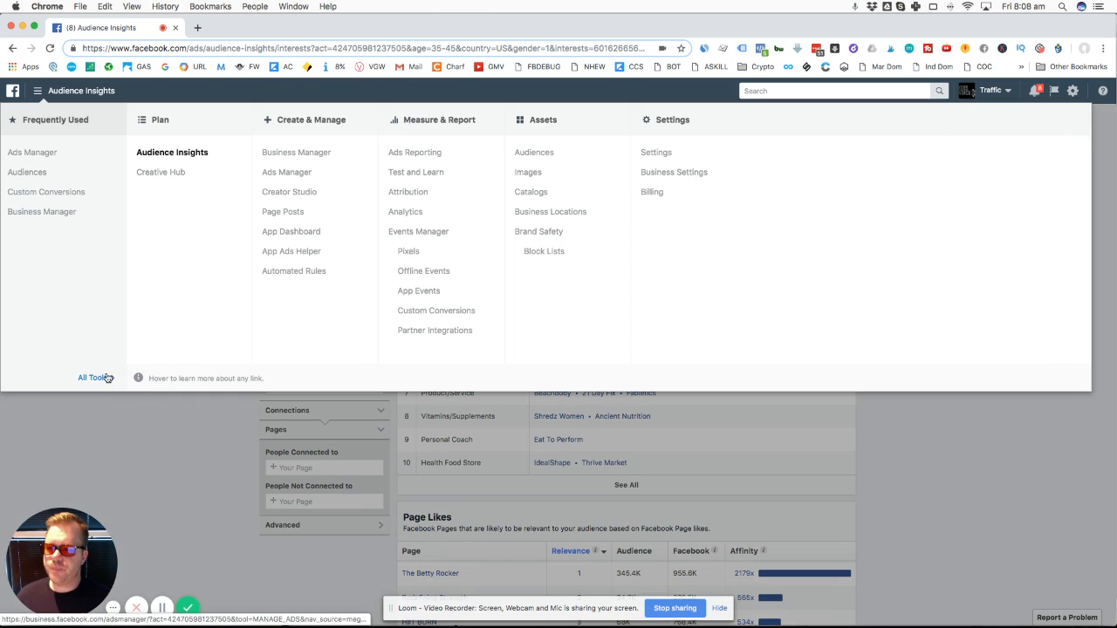
{"action": "left_click", "coordinate": [541, 156]}
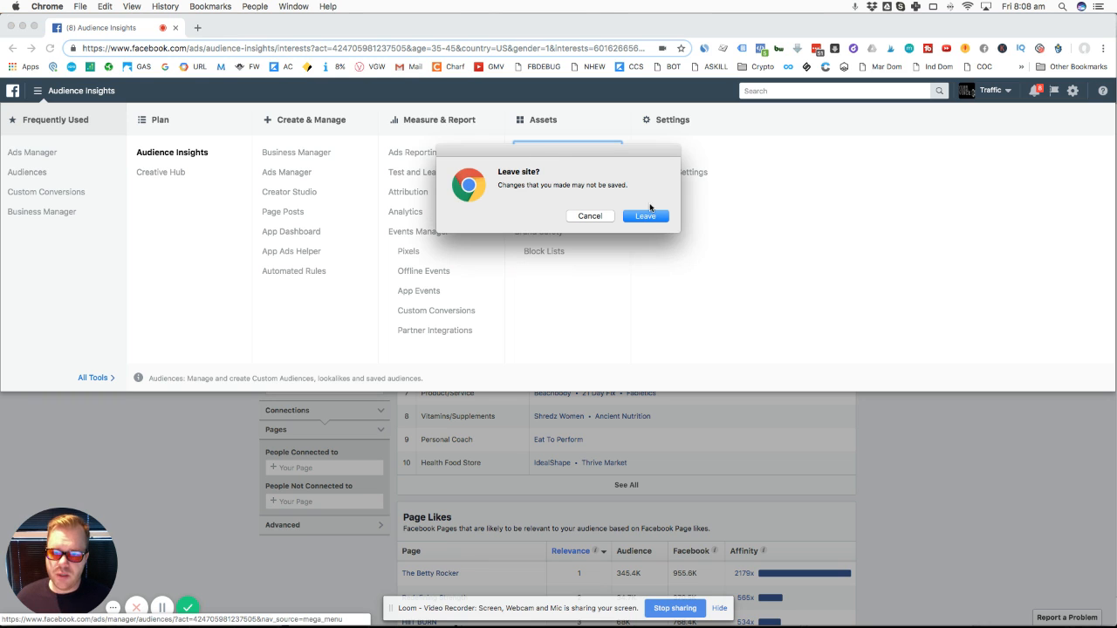
{"action": "left_click", "coordinate": [647, 216]}
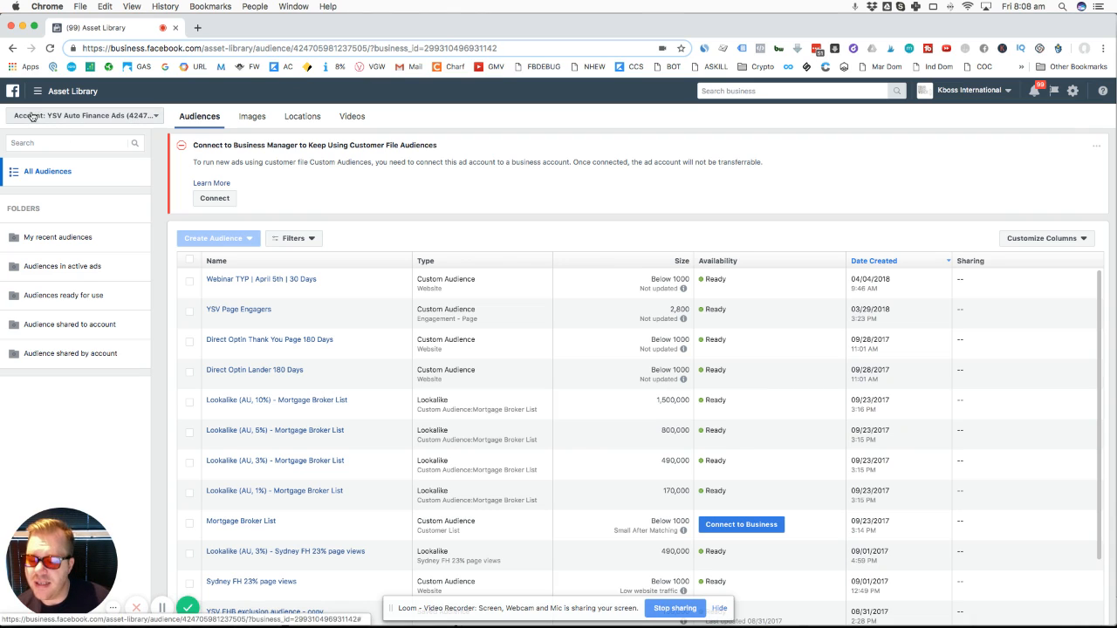
- Search the ad accounts for "traff" and switch the business to Traffic Business Manager
{"action": "left_click", "coordinate": [101, 117]}
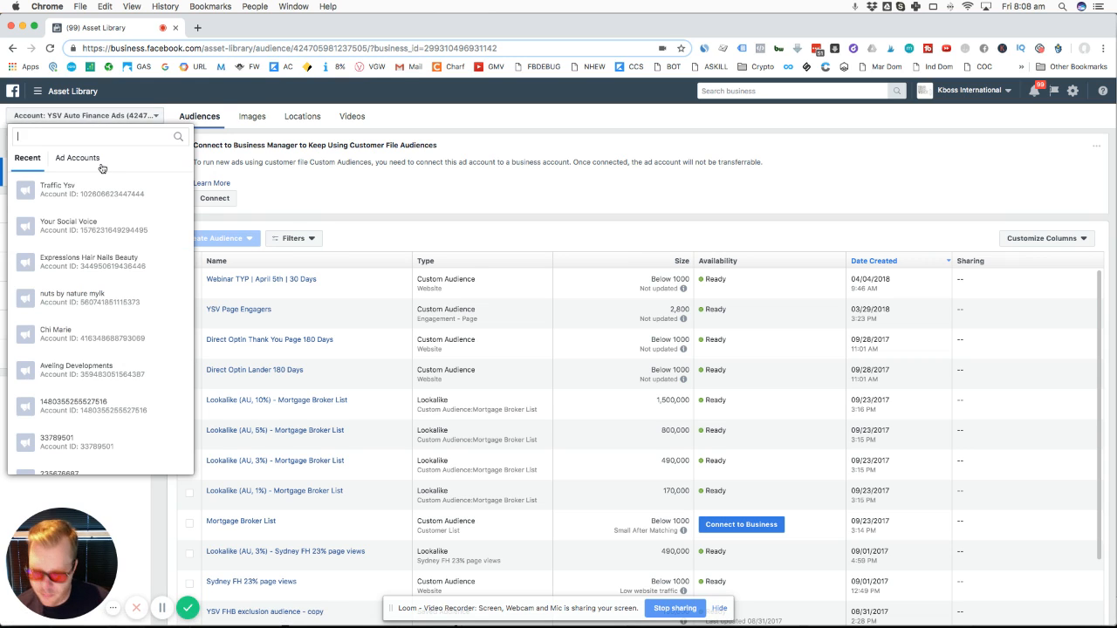
{"action": "type", "text": "traff"}
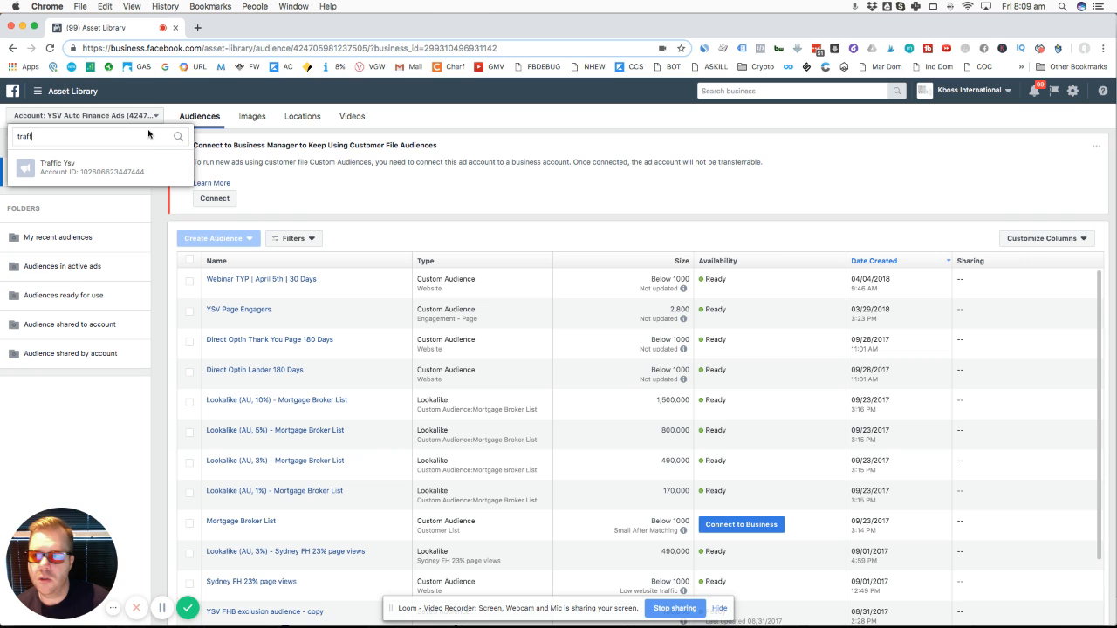
{"action": "left_click", "coordinate": [994, 92]}
{"action": "scroll", "coordinate": [929, 254], "scroll_direction": "down", "scroll_amount": 1}
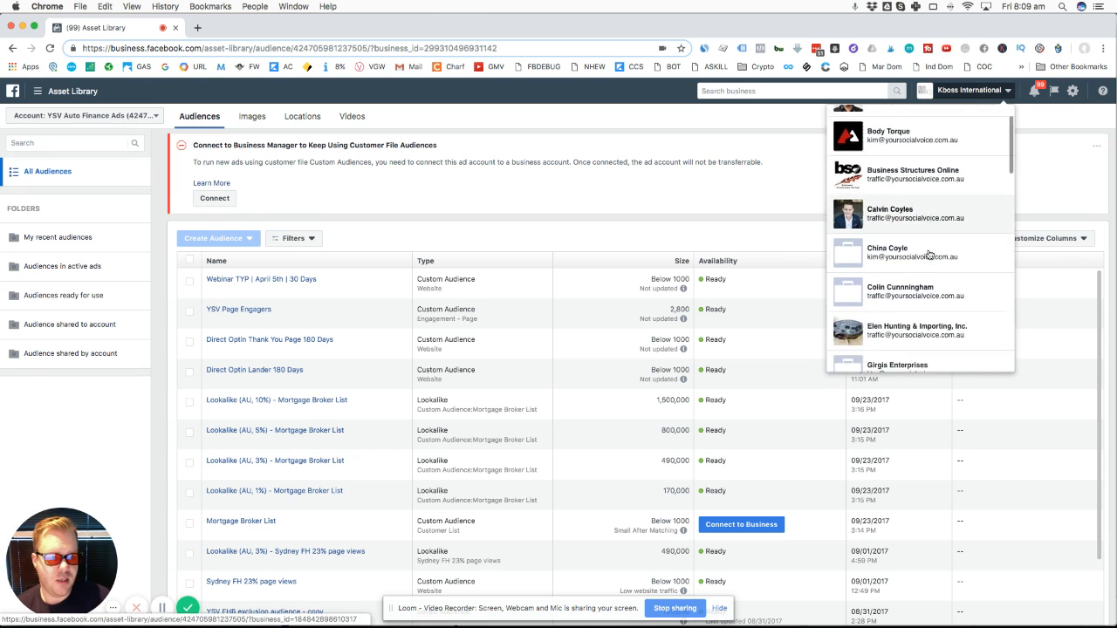
{"action": "scroll", "coordinate": [929, 254], "scroll_direction": "down", "scroll_amount": 9}
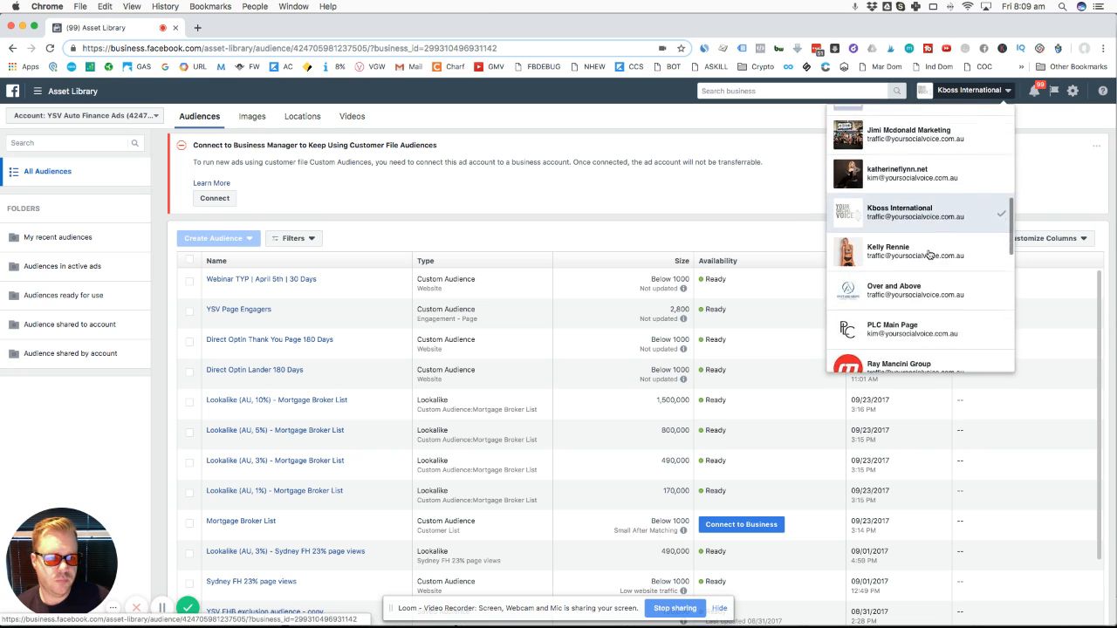
{"action": "scroll", "coordinate": [929, 254], "scroll_direction": "down", "scroll_amount": 5}
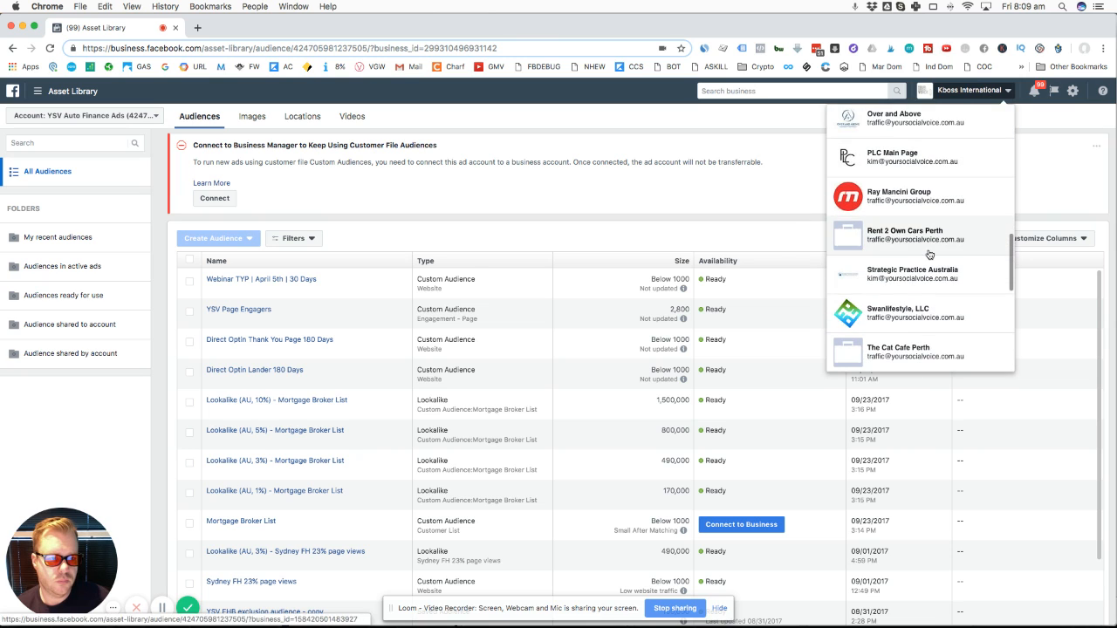
{"action": "scroll", "coordinate": [928, 254], "scroll_direction": "down", "scroll_amount": 3}
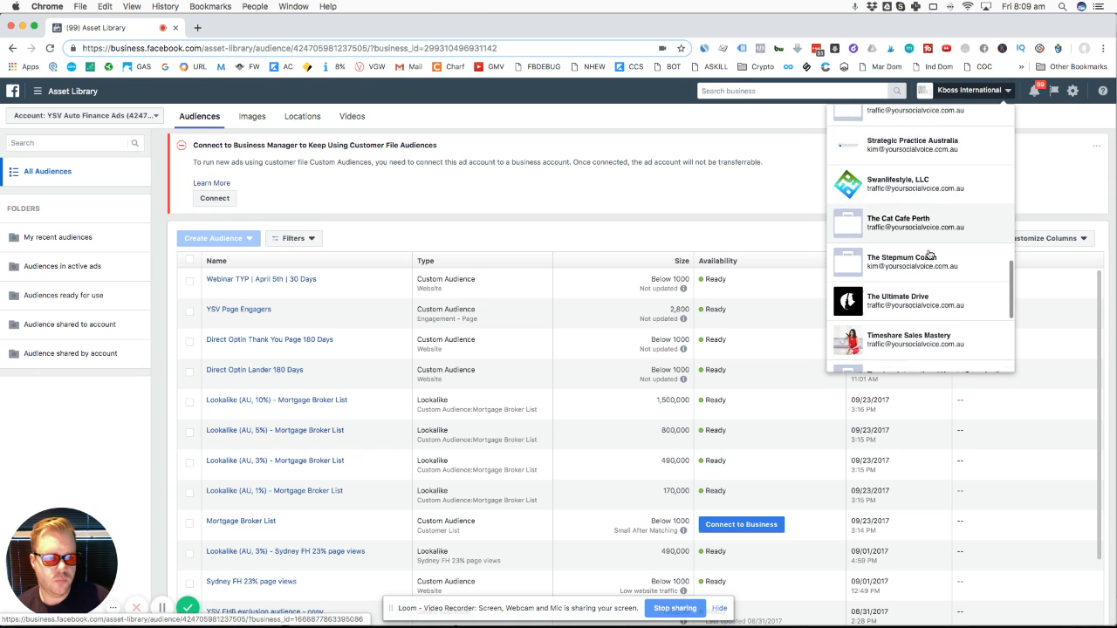
{"action": "scroll", "coordinate": [929, 256], "scroll_direction": "down", "scroll_amount": 5}
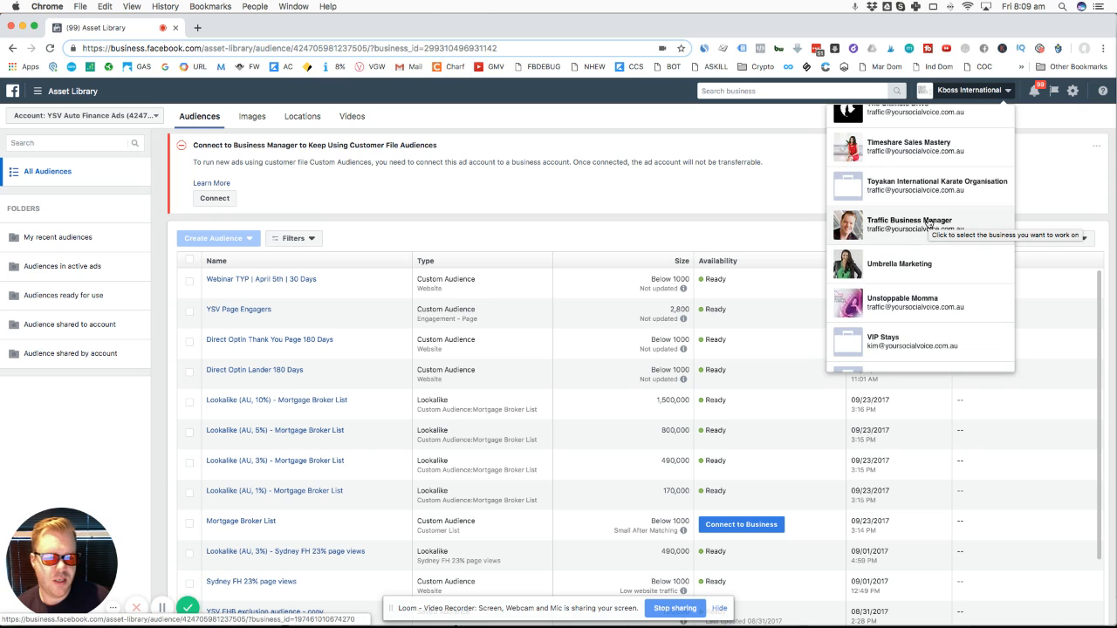
{"action": "left_click", "coordinate": [928, 223]}
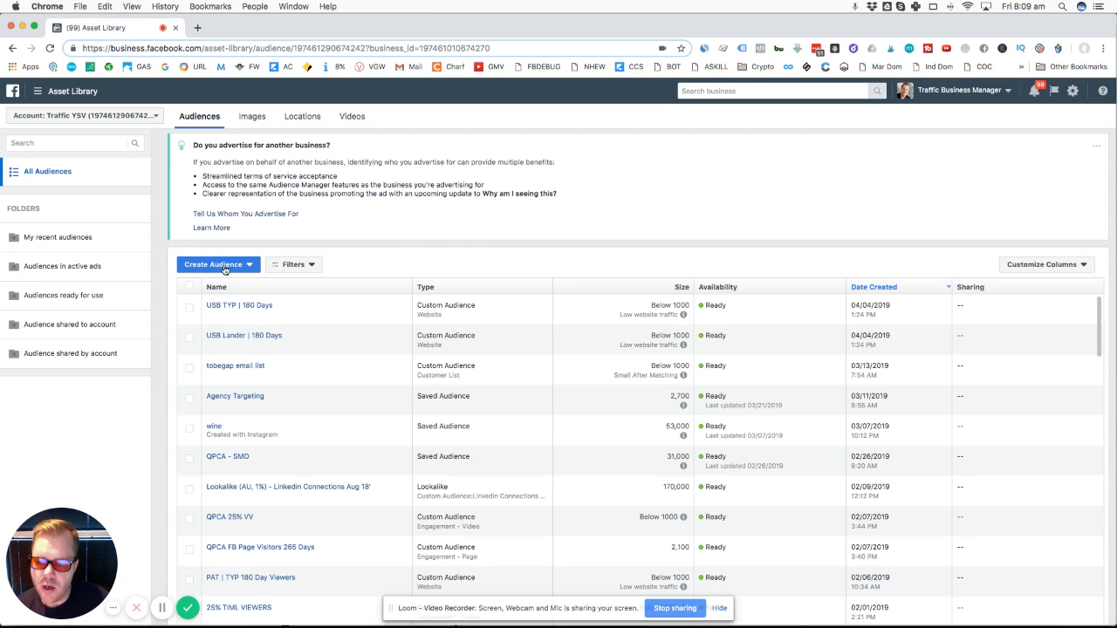
- Start a new Saved Audience and name it "Health 21 Day Plan Audience"
{"action": "left_click", "coordinate": [234, 266]}
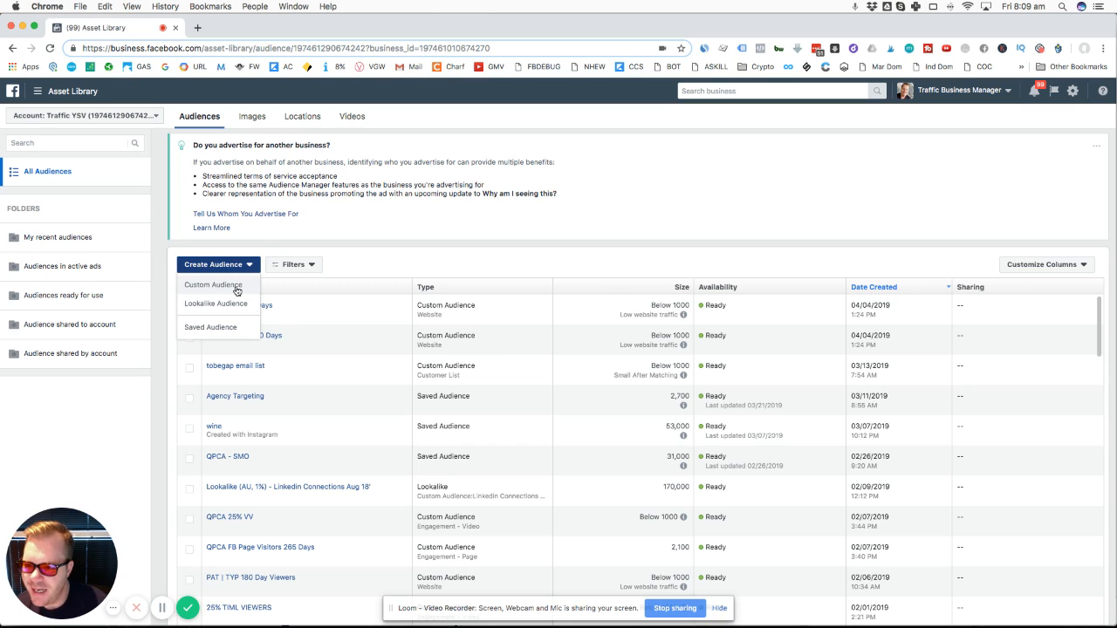
{"action": "left_click", "coordinate": [238, 329]}
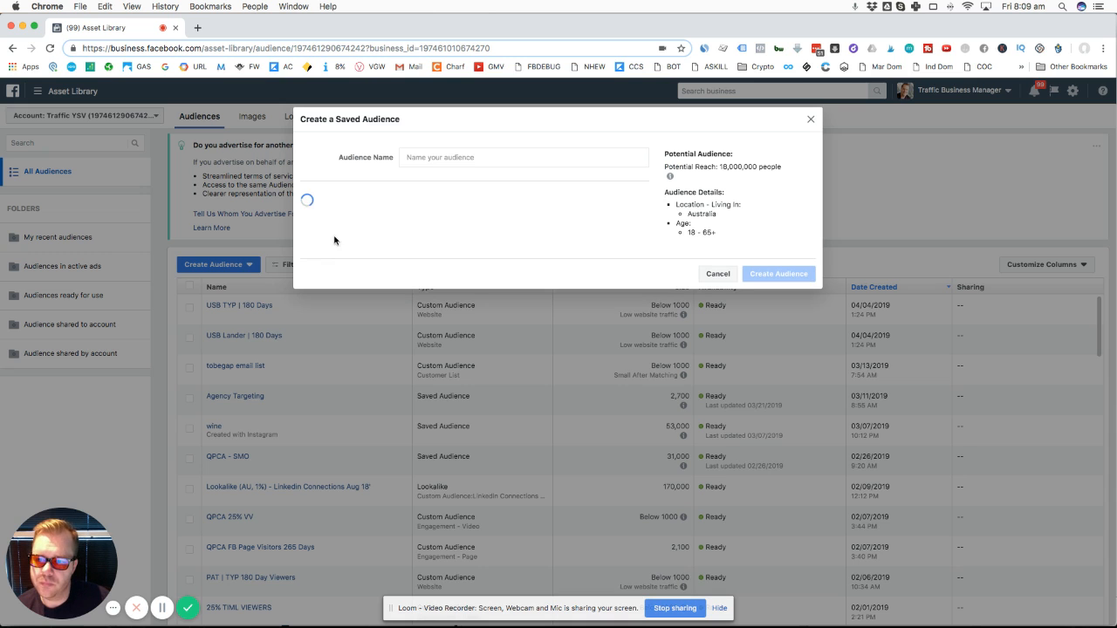
{"action": "left_click", "coordinate": [434, 159]}
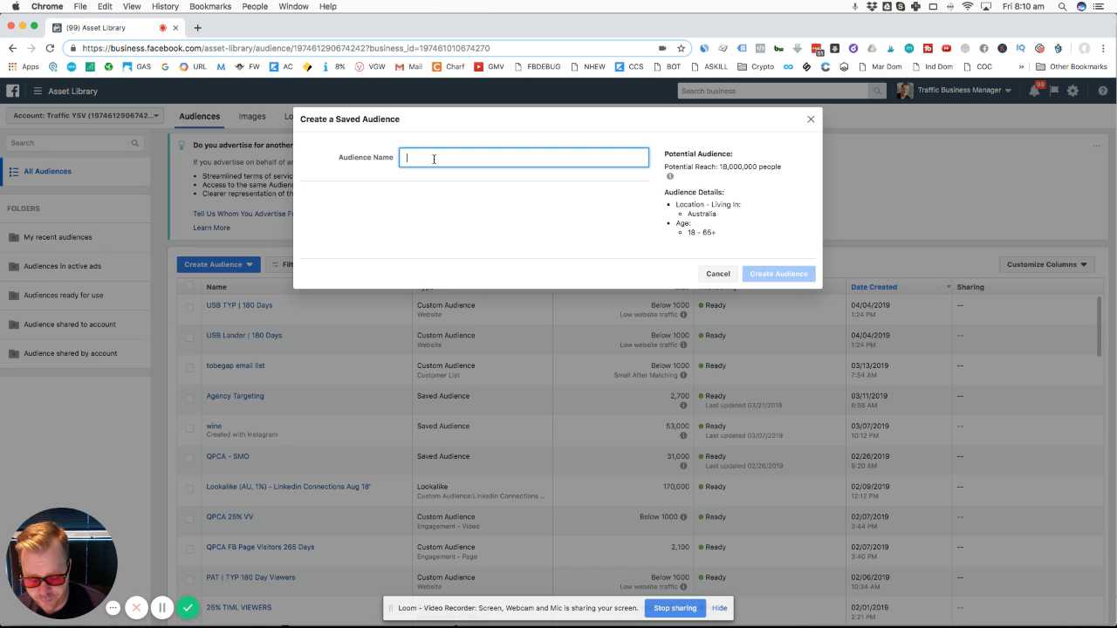
{"action": "type", "text": "Health"}
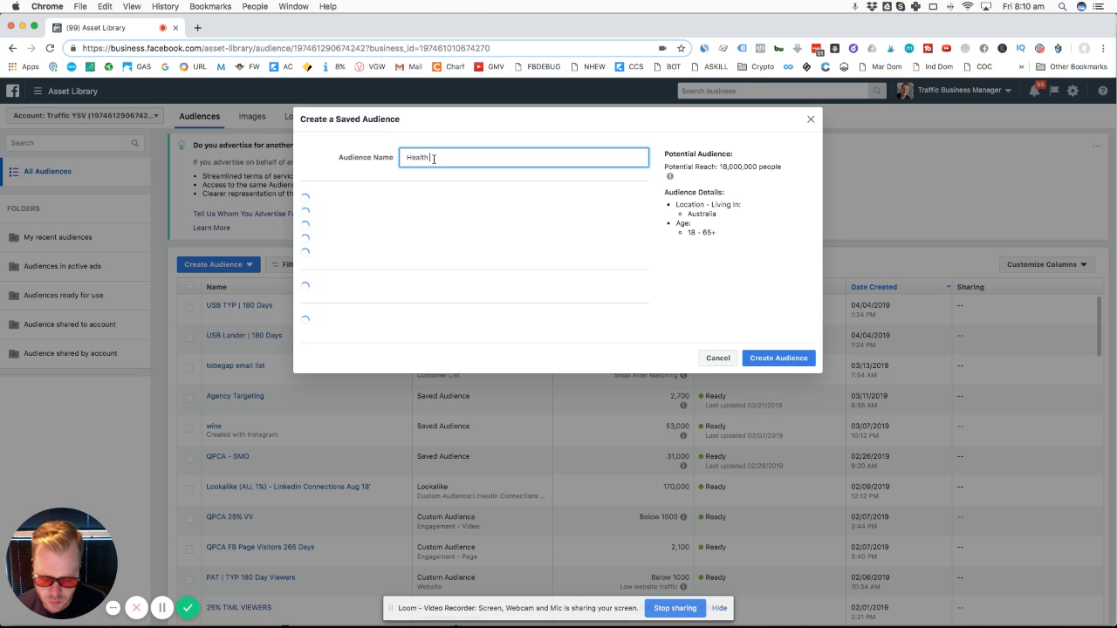
{"action": "type", "text": " 30 Day Plan"}
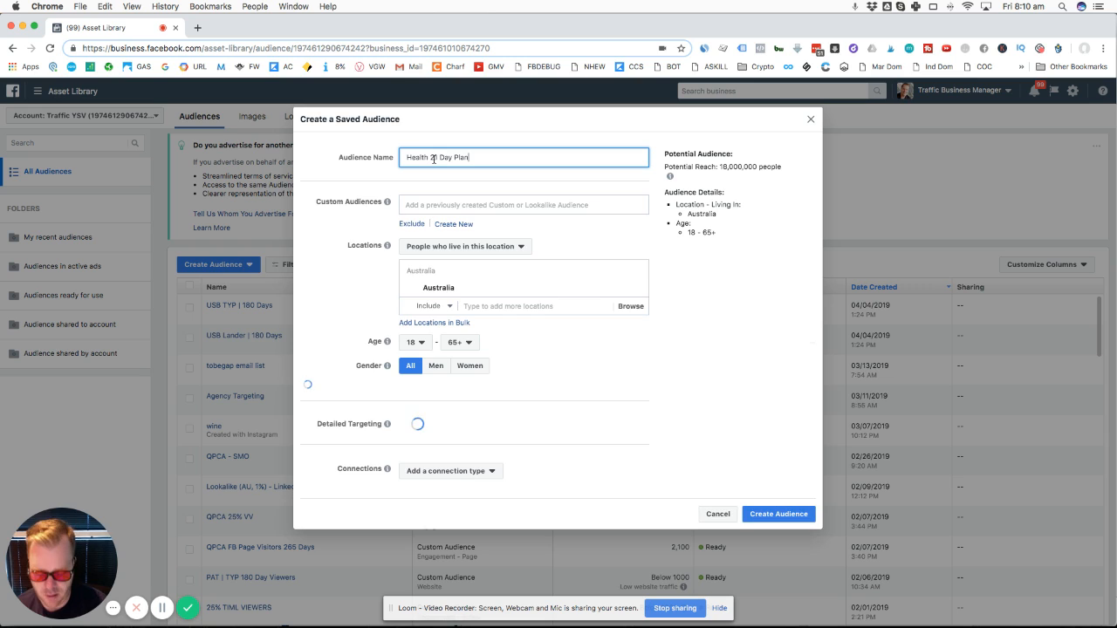
{"action": "type", "text": " Audience"}
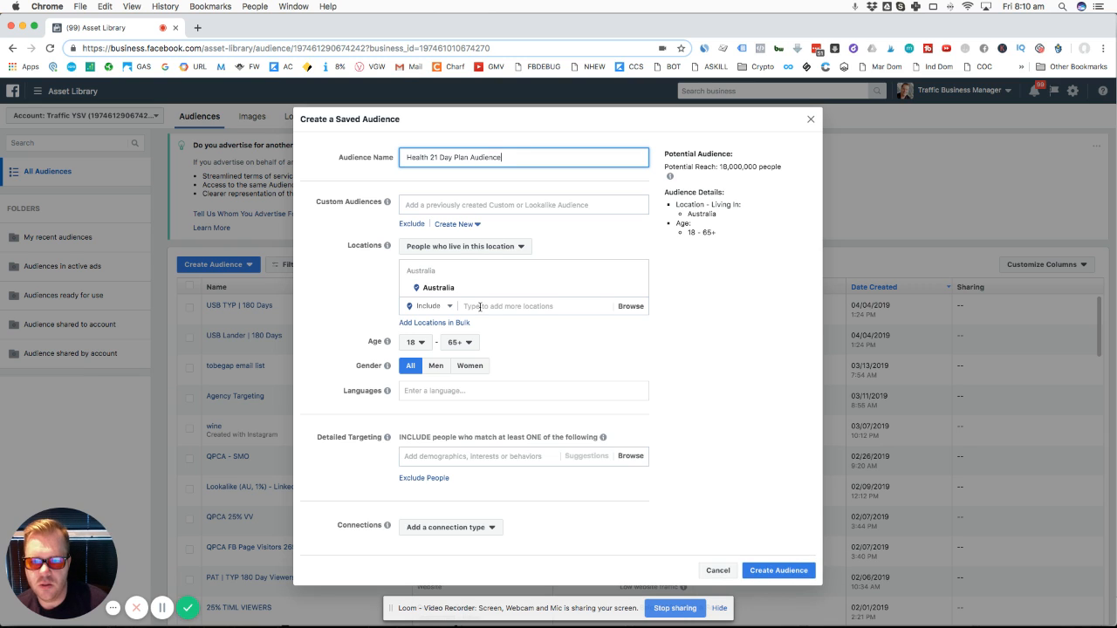
- Add United States as the audience location and remove Australia
{"action": "left_click", "coordinate": [479, 307]}
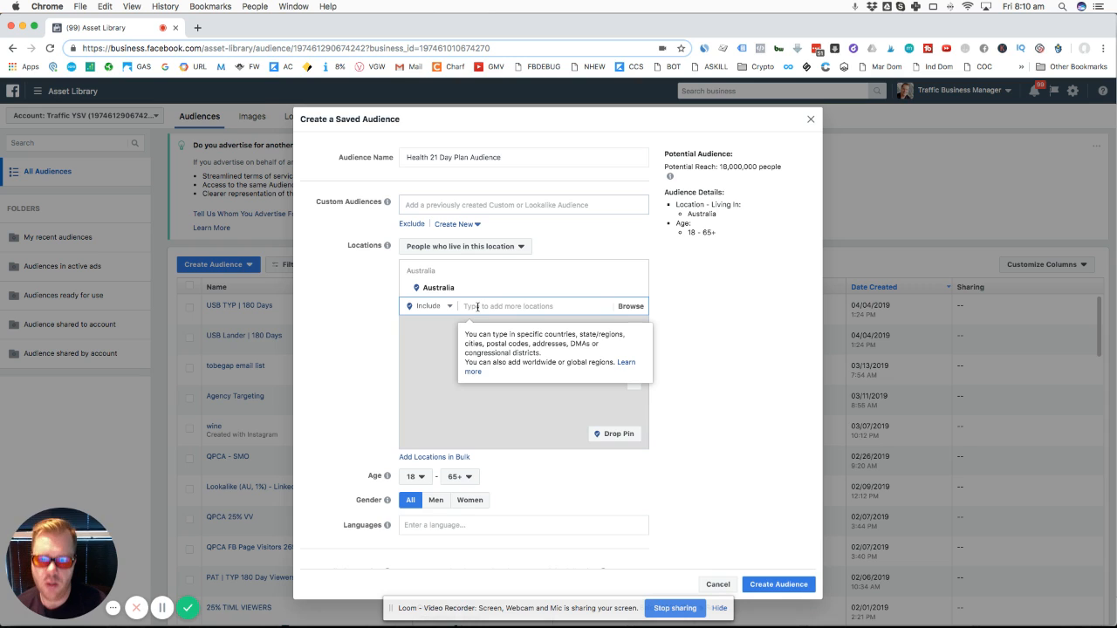
{"action": "type", "text": "united states"}
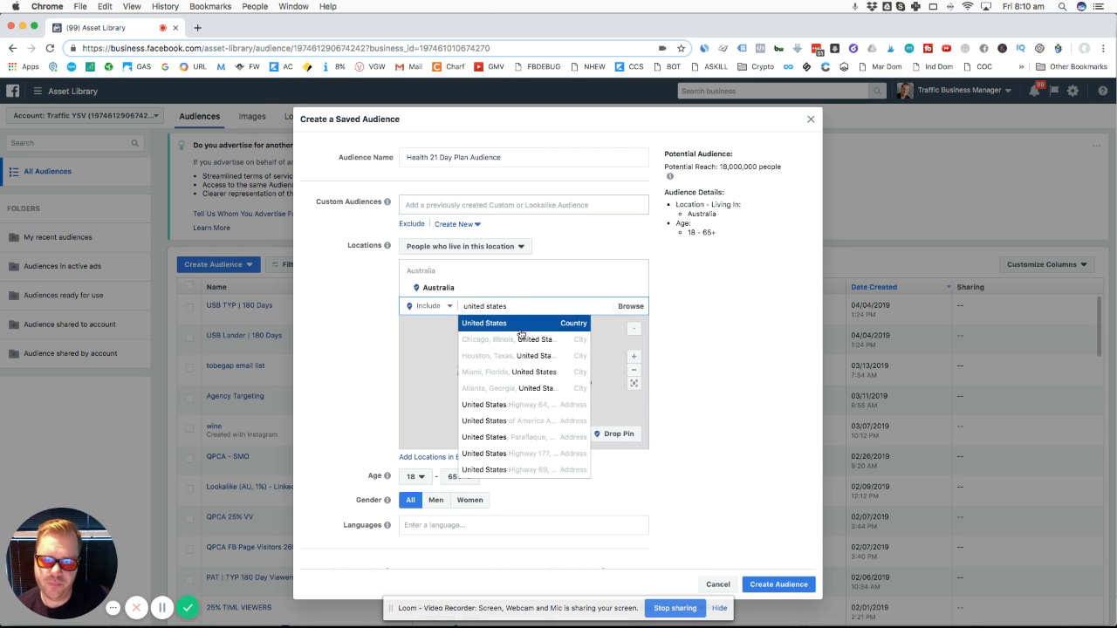
{"action": "left_click", "coordinate": [528, 324]}
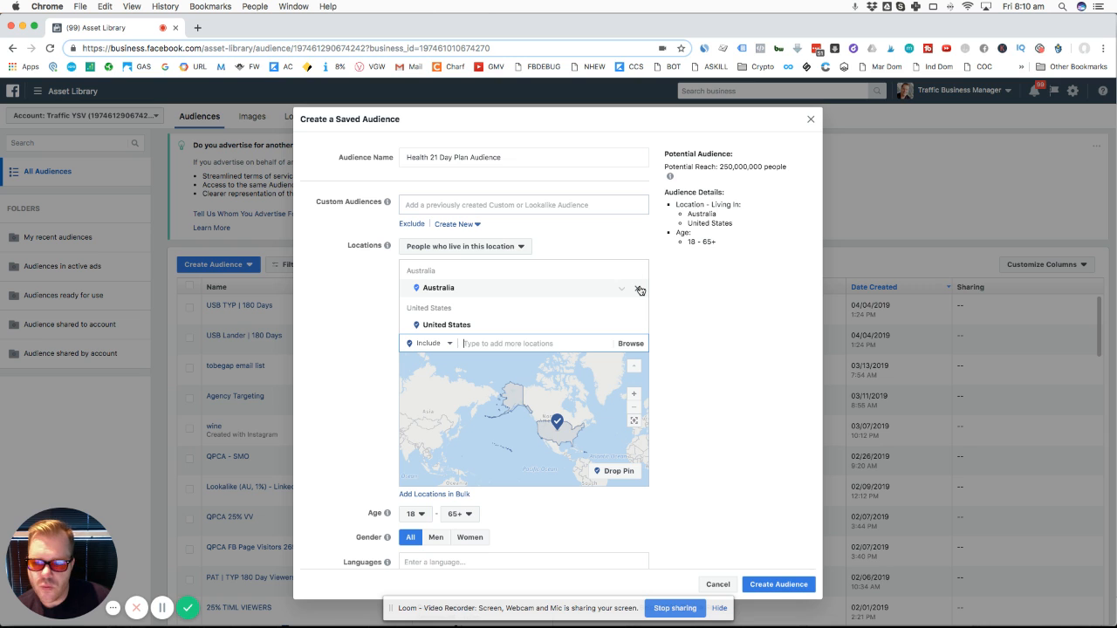
{"action": "left_click", "coordinate": [640, 289]}
- Restrict the audience to women with an age range of 35 to 45
{"action": "scroll", "coordinate": [394, 336], "scroll_direction": "down", "scroll_amount": 3}
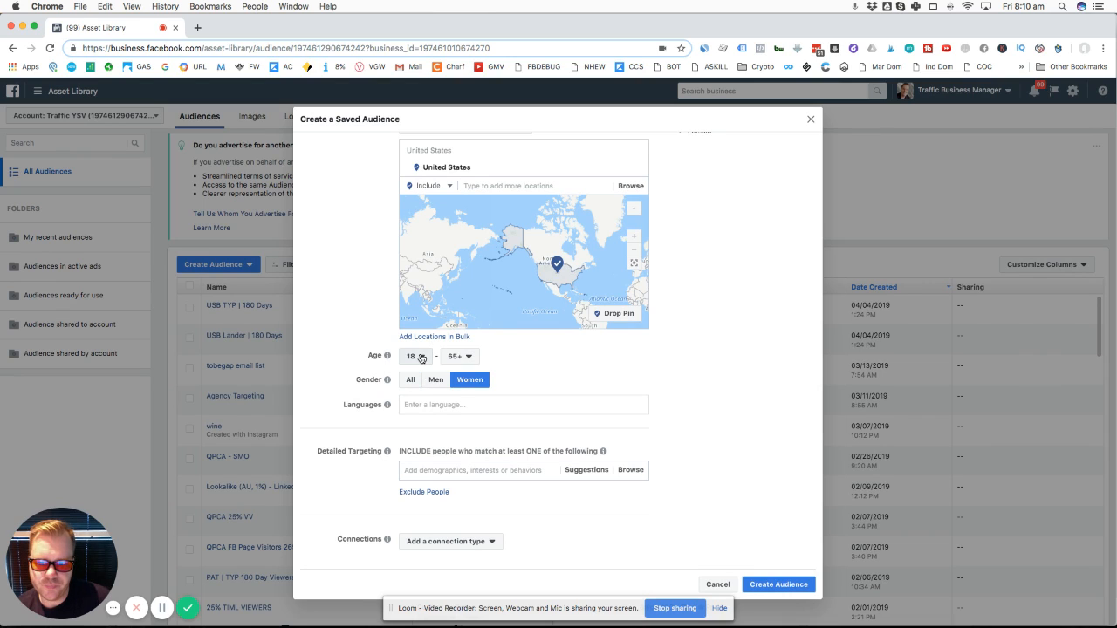
{"action": "left_click", "coordinate": [421, 358]}
{"action": "scroll", "coordinate": [420, 472], "scroll_direction": "down", "scroll_amount": 5}
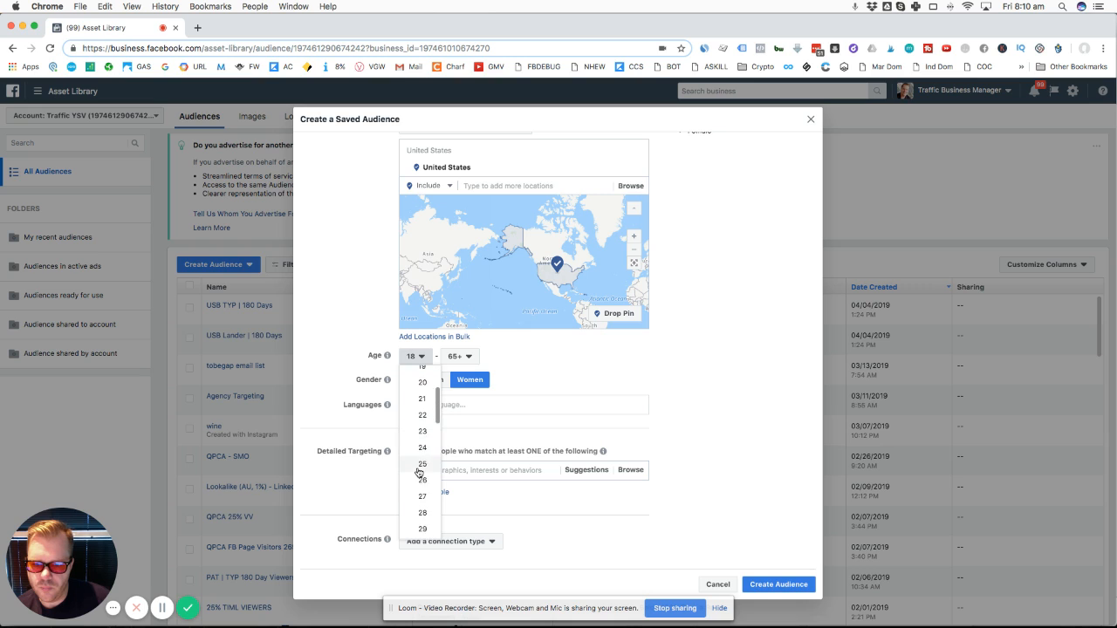
{"action": "left_click", "coordinate": [420, 472]}
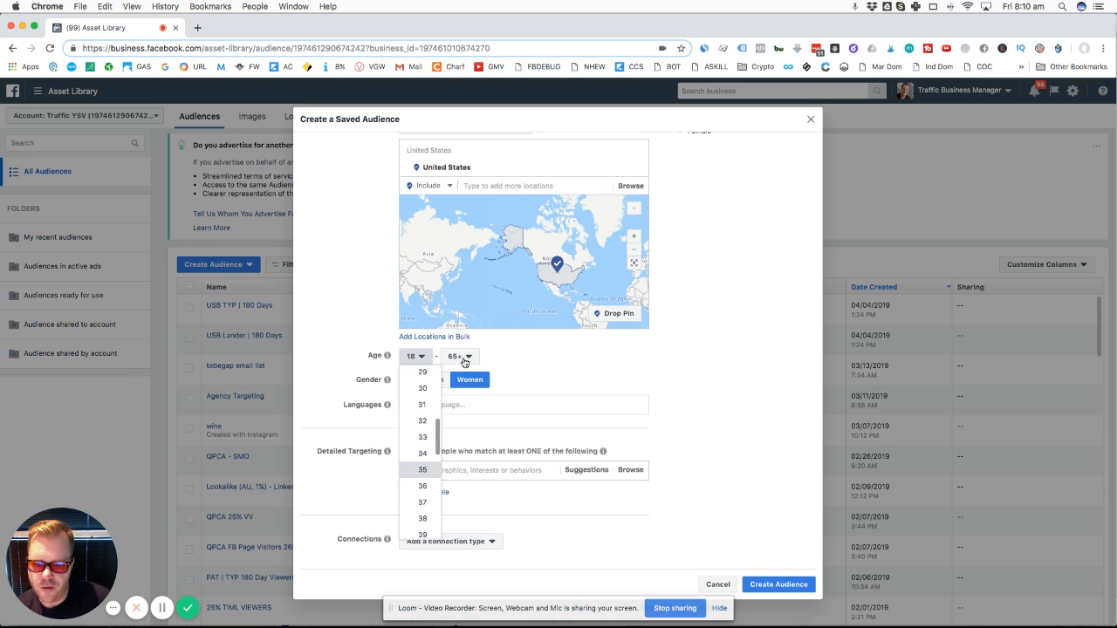
{"action": "left_click", "coordinate": [463, 357]}
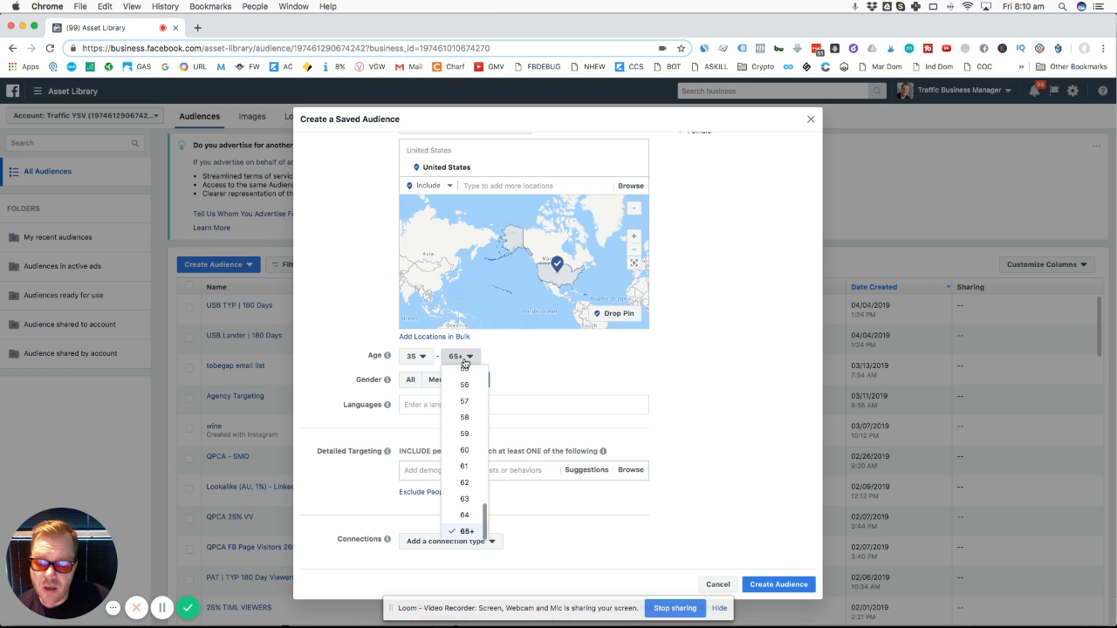
{"action": "scroll", "coordinate": [469, 449], "scroll_direction": "up", "scroll_amount": 3}
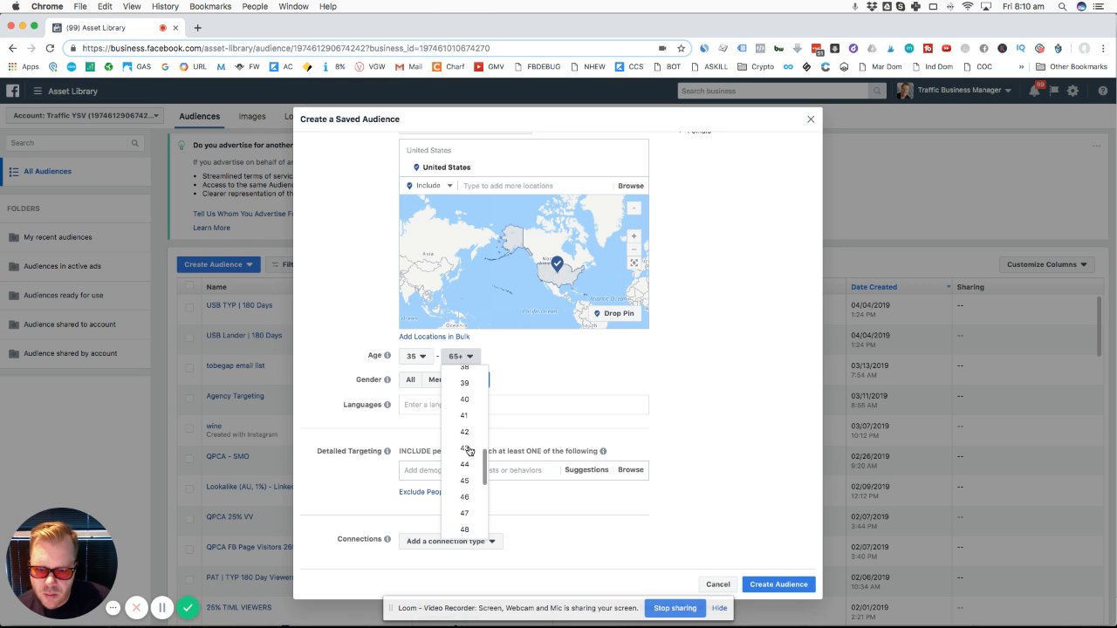
{"action": "scroll", "coordinate": [466, 494], "scroll_direction": "up", "scroll_amount": 1}
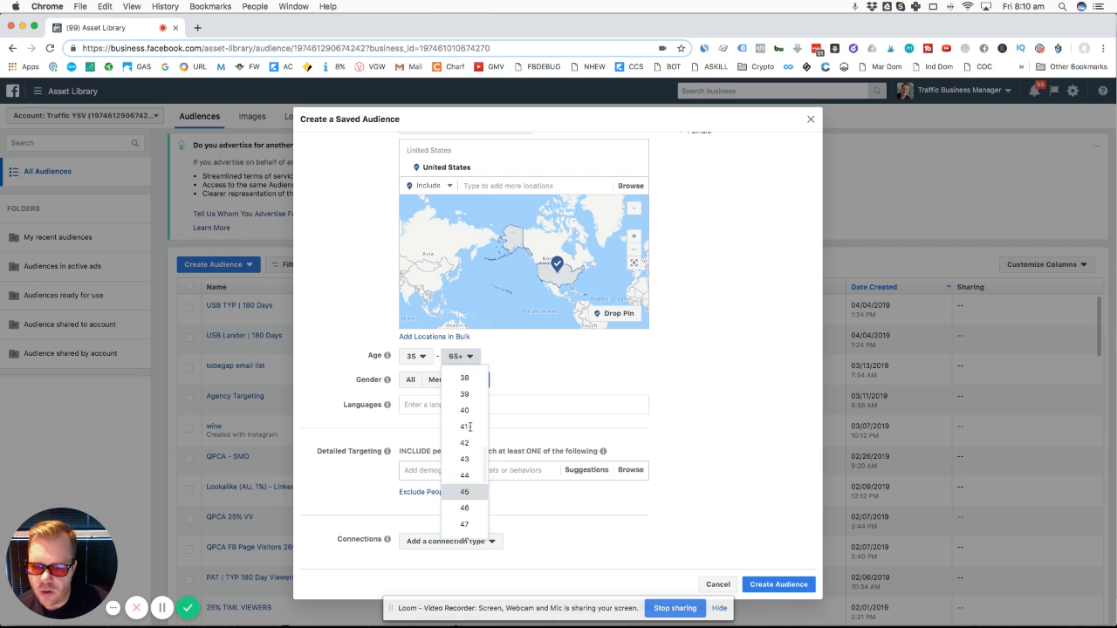
{"action": "left_click", "coordinate": [467, 494]}
- Set the audience language to English (All)
{"action": "left_click", "coordinate": [460, 405]}
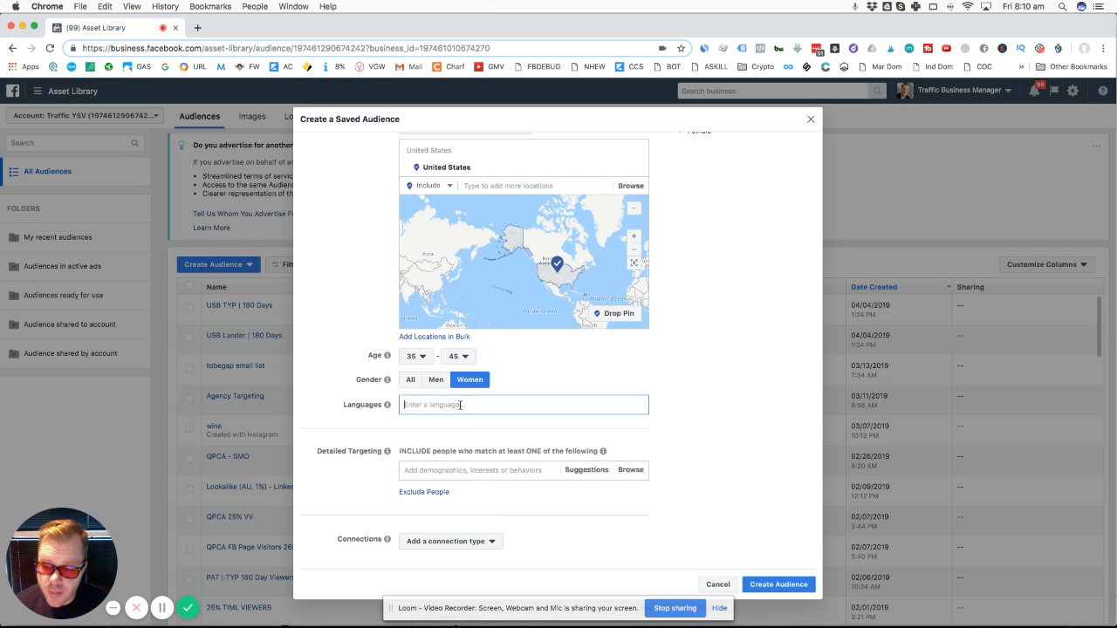
{"action": "type", "text": "english"}
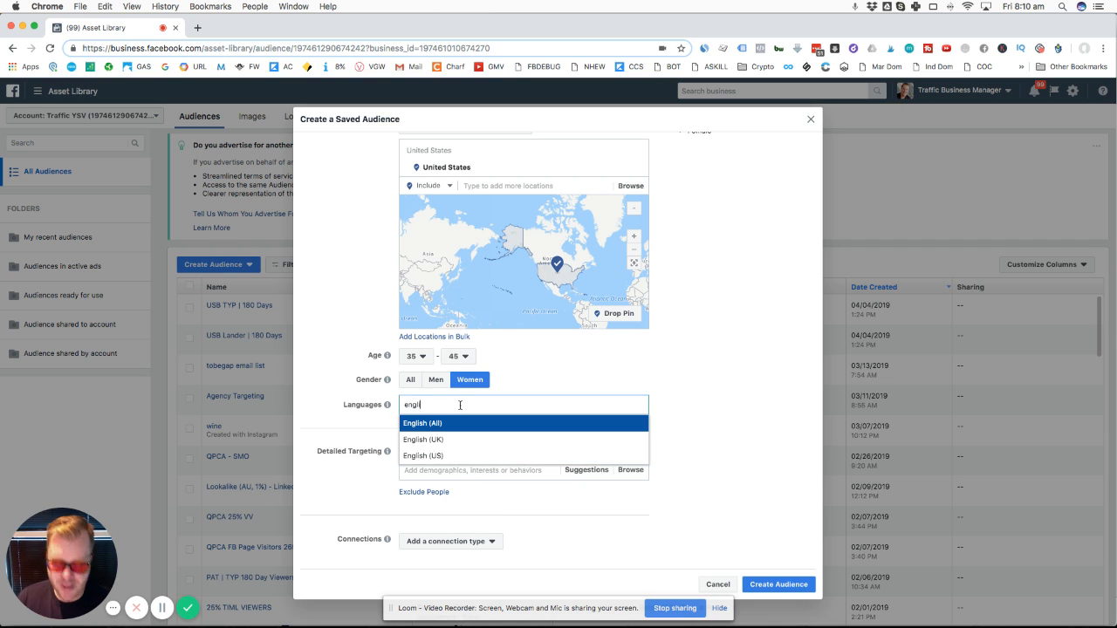
{"action": "left_click", "coordinate": [446, 424]}
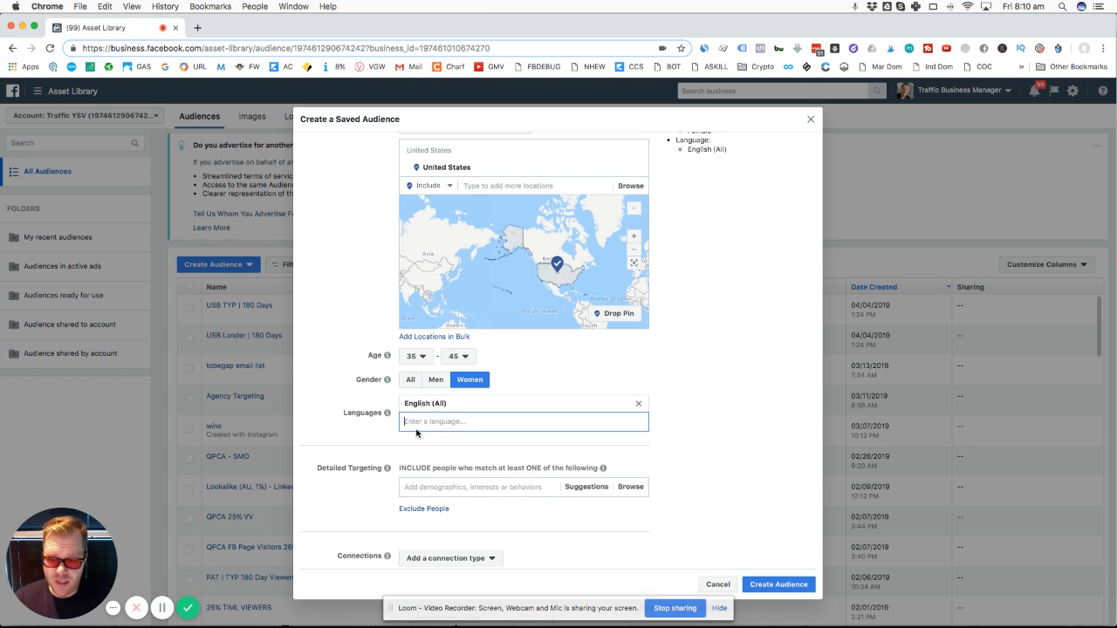
{"action": "left_click", "coordinate": [348, 395]}
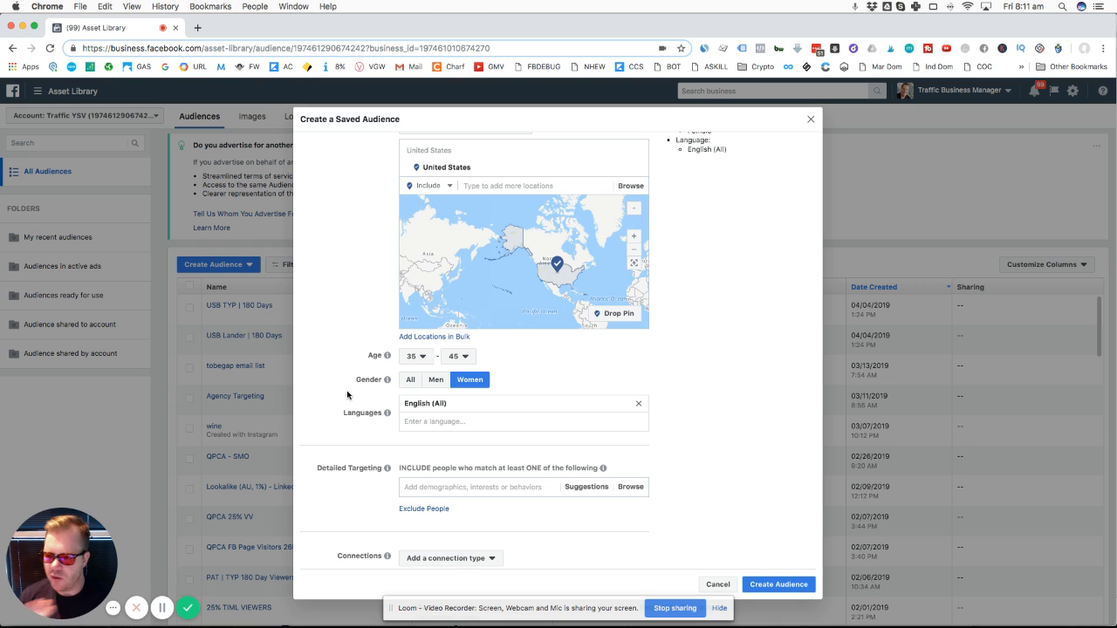
- Include people interested in The Betty Rocker in the detailed targeting and add a further must-also-match condition
{"action": "scroll", "coordinate": [400, 391], "scroll_direction": "down", "scroll_amount": 1}
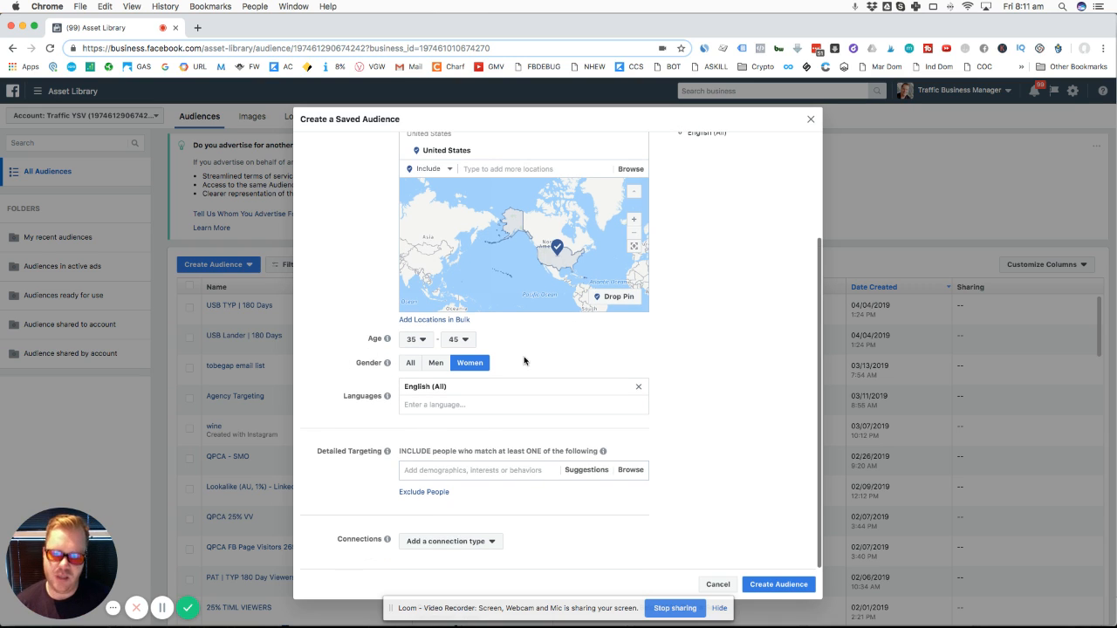
{"action": "scroll", "coordinate": [512, 350], "scroll_direction": "up", "scroll_amount": 2}
{"action": "scroll", "coordinate": [511, 346], "scroll_direction": "up", "scroll_amount": 5}
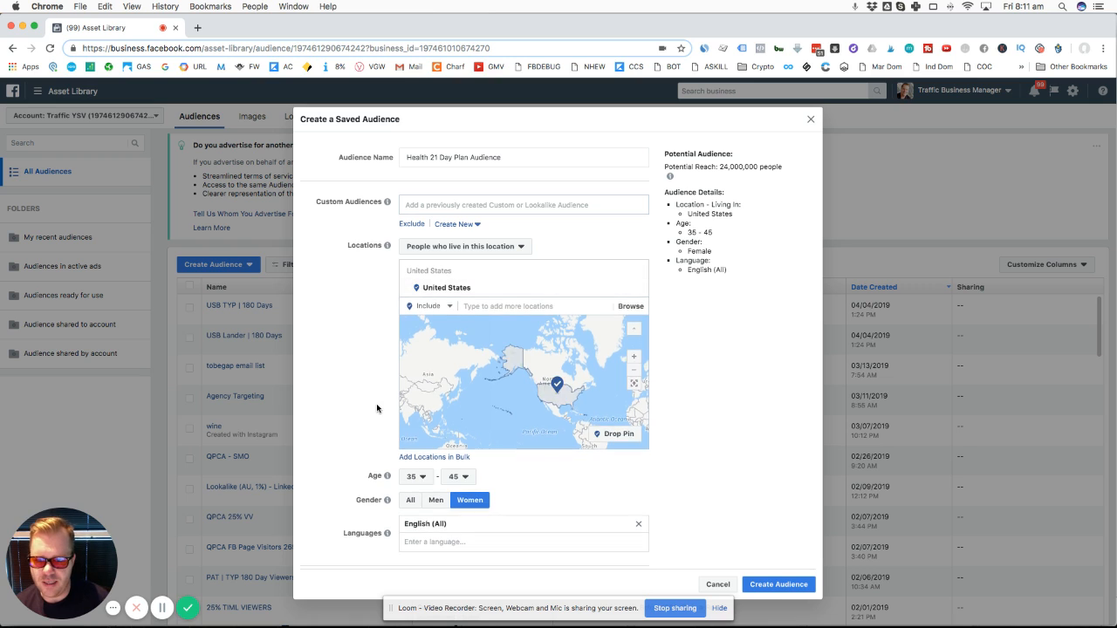
{"action": "scroll", "coordinate": [509, 441], "scroll_direction": "down", "scroll_amount": 8}
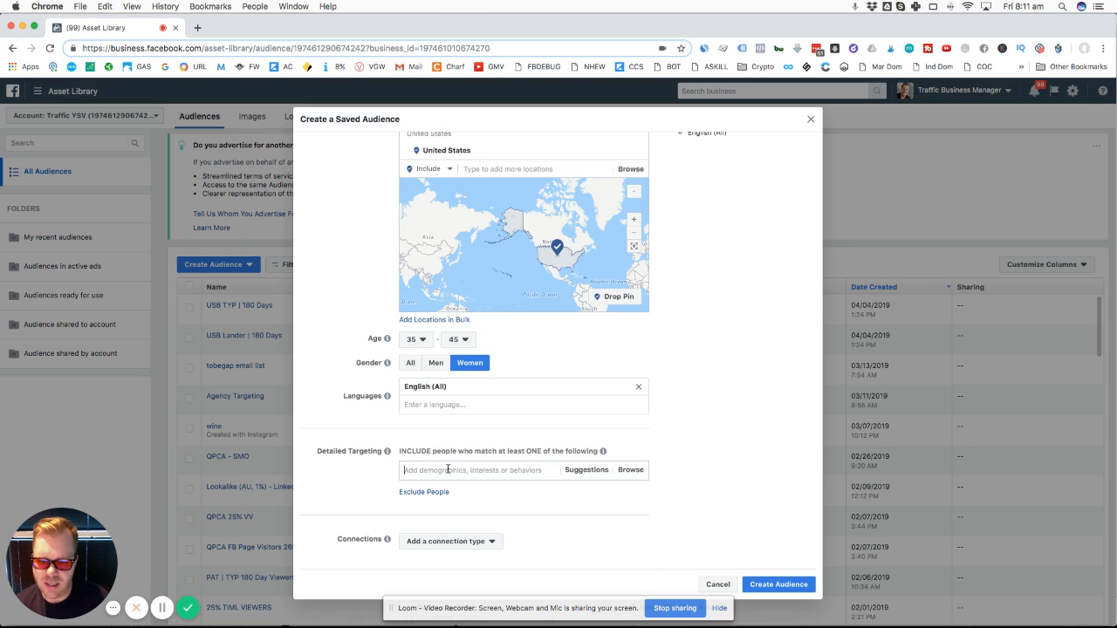
{"action": "type", "text": "the be"}
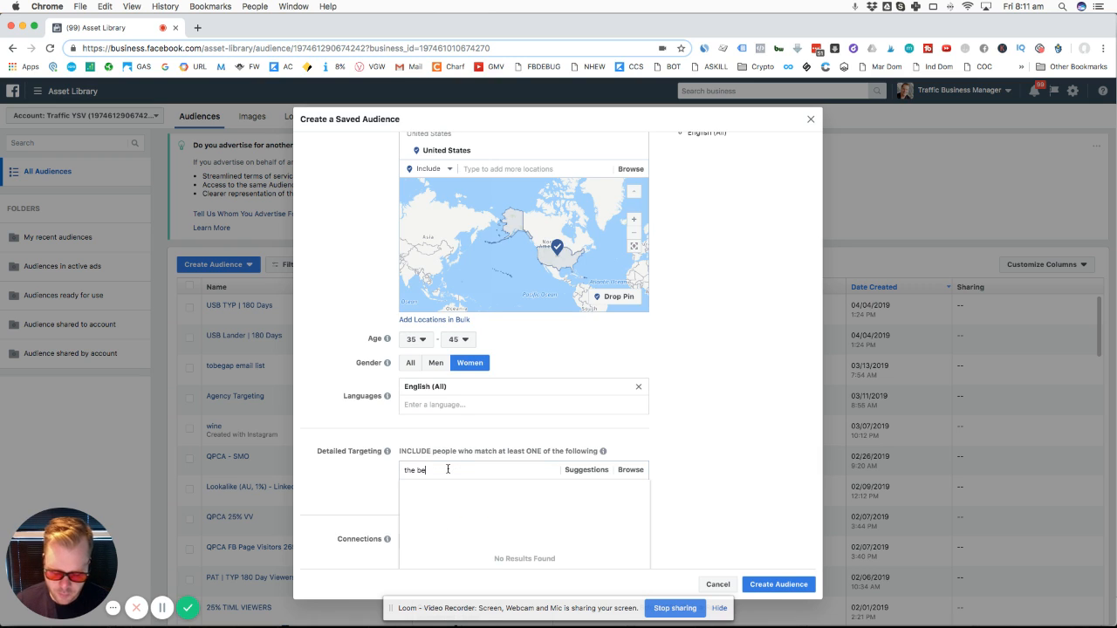
{"action": "type", "text": "tty rocker"}
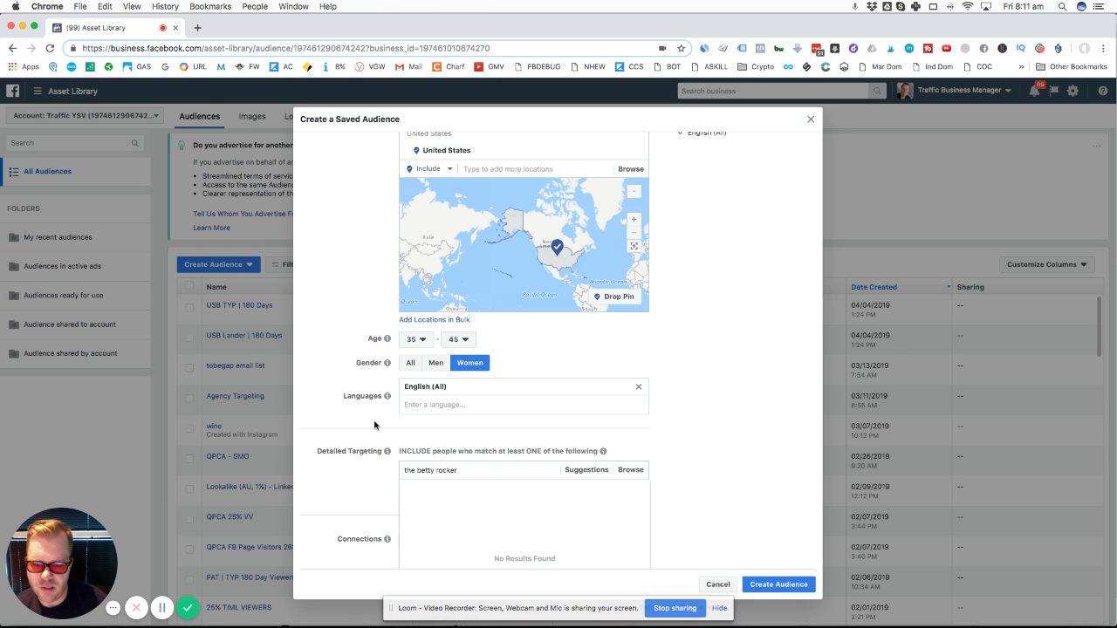
{"action": "scroll", "coordinate": [374, 425], "scroll_direction": "down", "scroll_amount": 2}
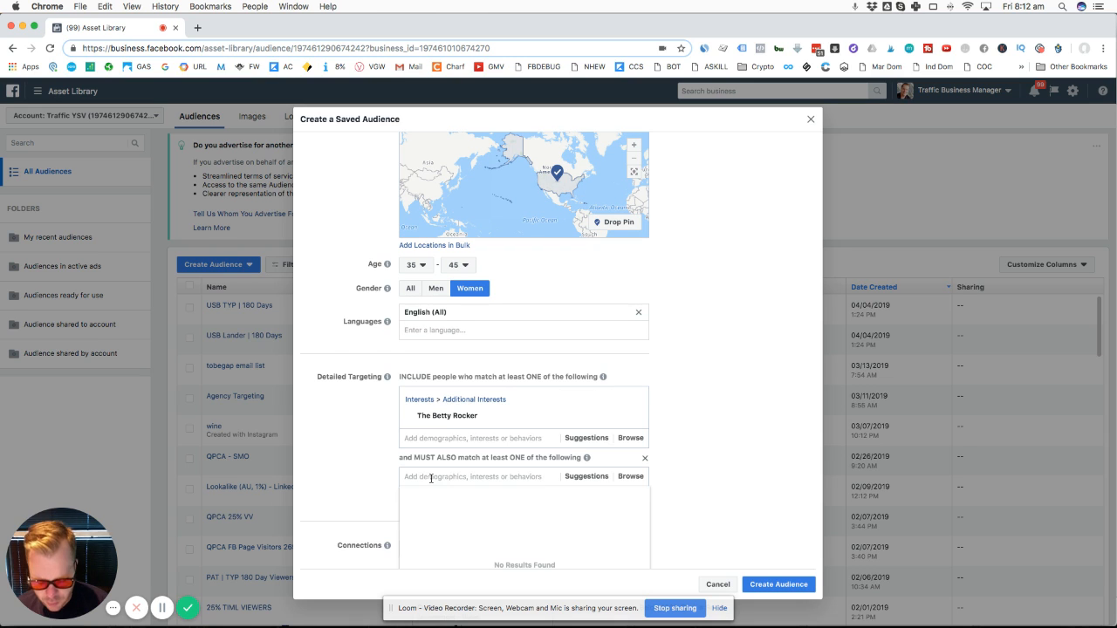
- Add the Fabletics interest, not Fabletics UK, to the must-also-match condition of the detailed targeting
{"action": "type", "text": "fabletics"}
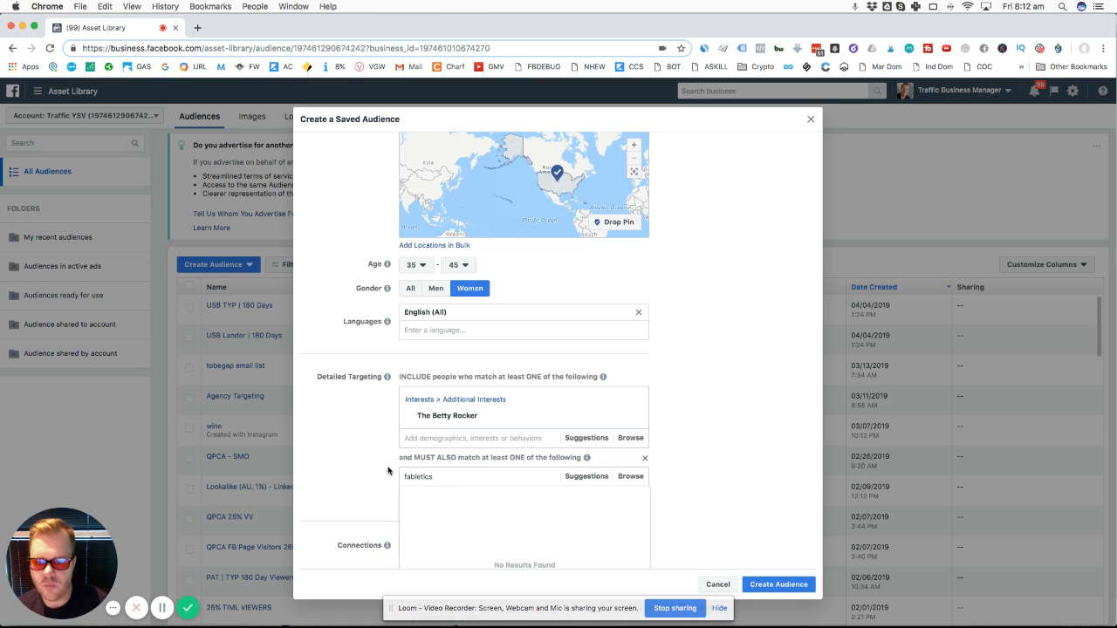
{"action": "scroll", "coordinate": [391, 467], "scroll_direction": "down", "scroll_amount": 1}
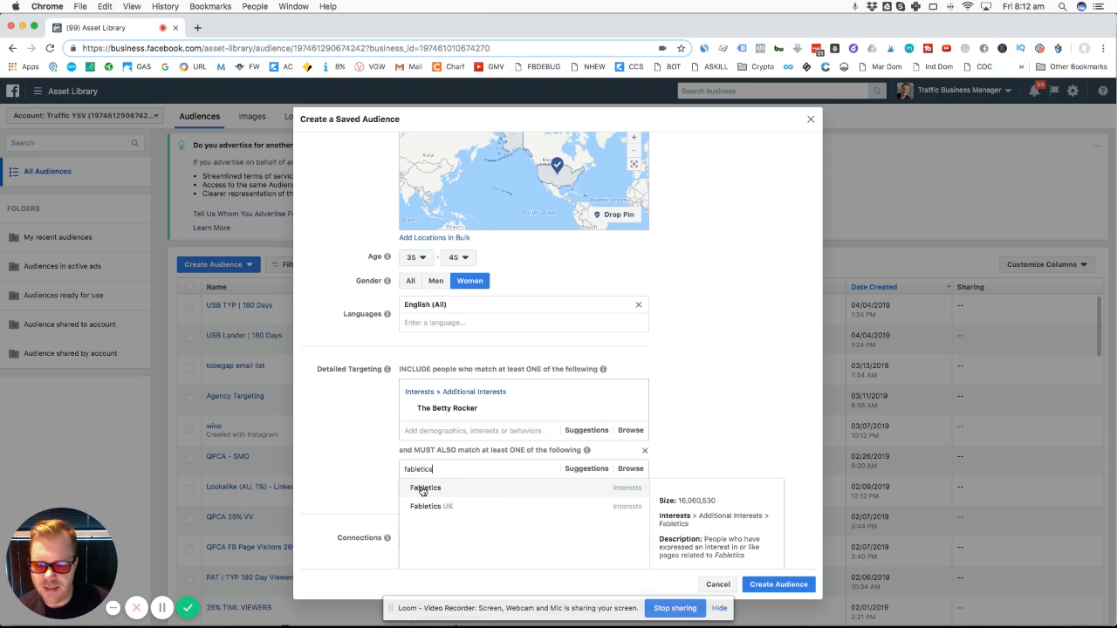
{"action": "left_click", "coordinate": [421, 492]}
{"action": "scroll", "coordinate": [387, 443], "scroll_direction": "down", "scroll_amount": 3}
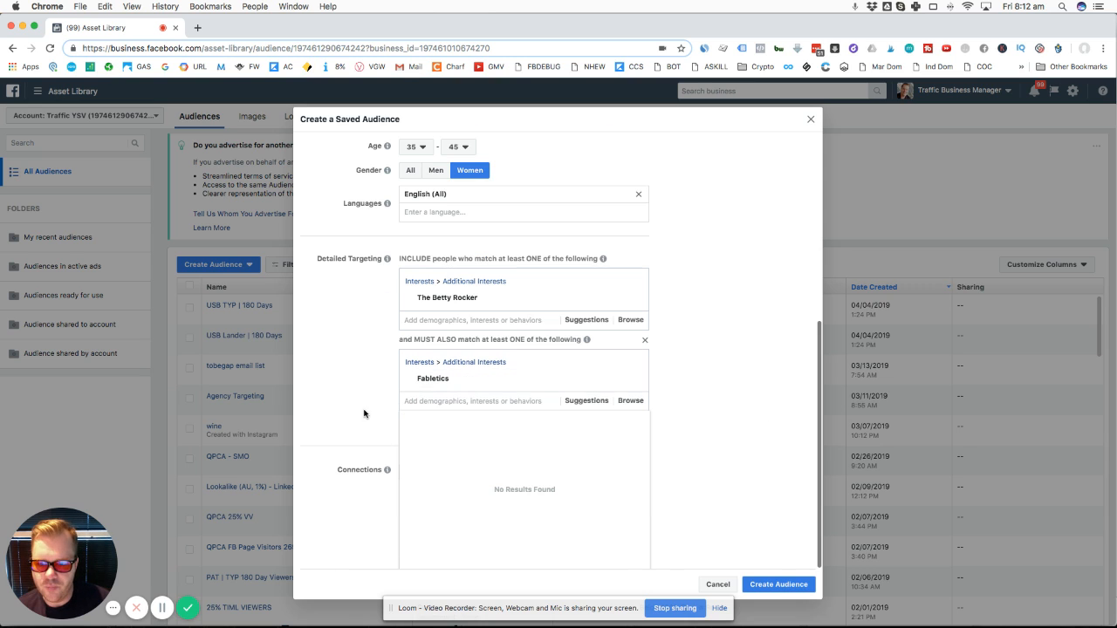
{"action": "left_click", "coordinate": [484, 342]}
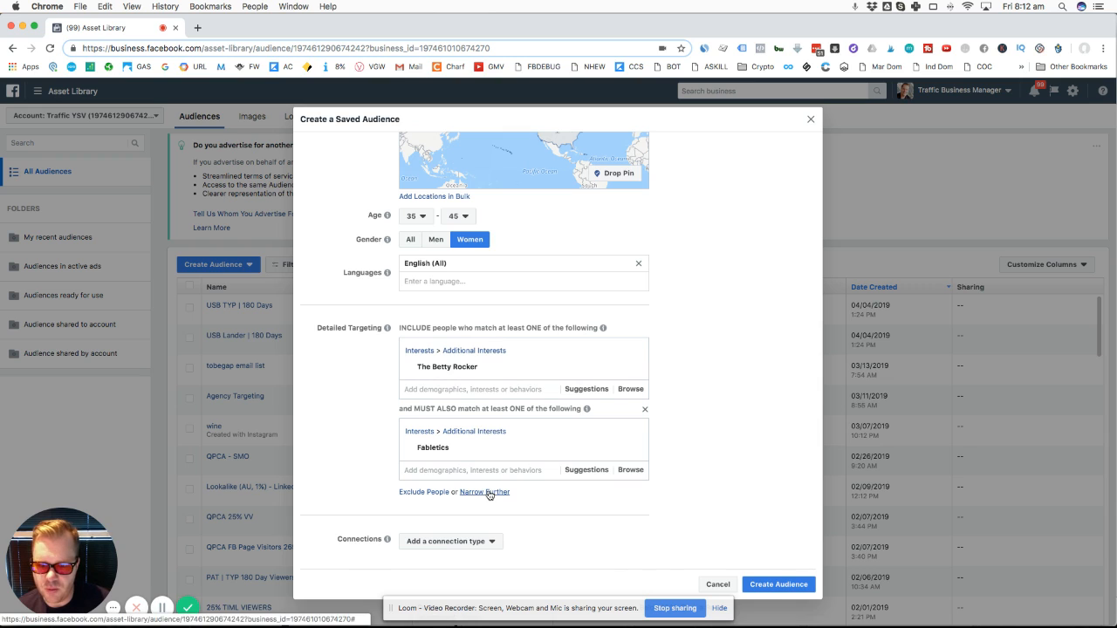
- Try to narrow the targeting further with a "fuel fit" interest, and remove that extra condition
{"action": "left_click", "coordinate": [485, 493]}
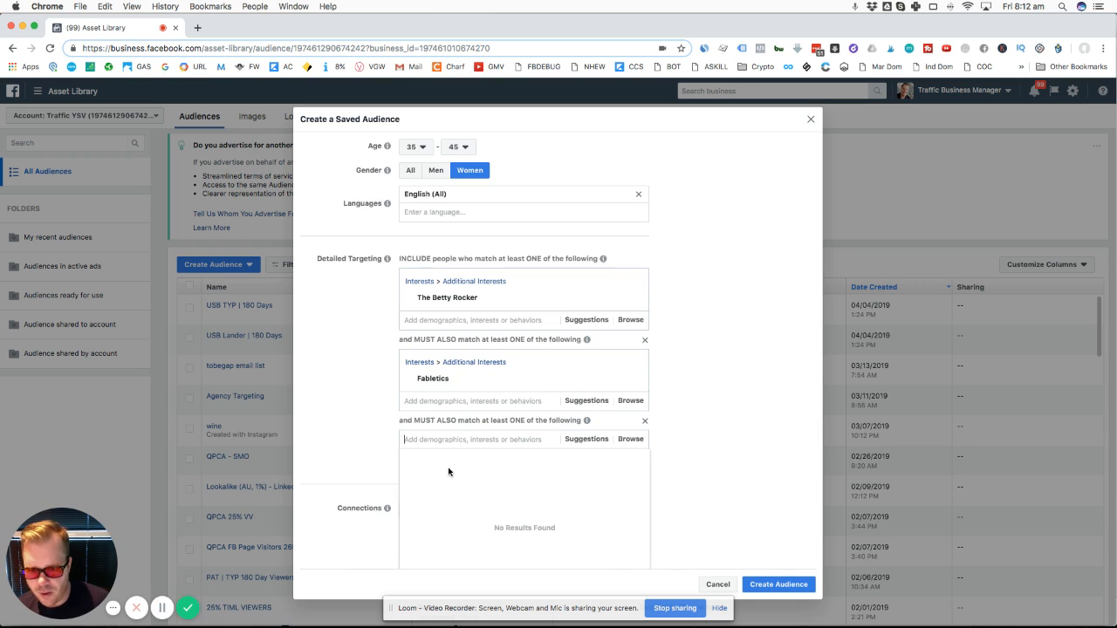
{"action": "type", "text": "fuel fit"}
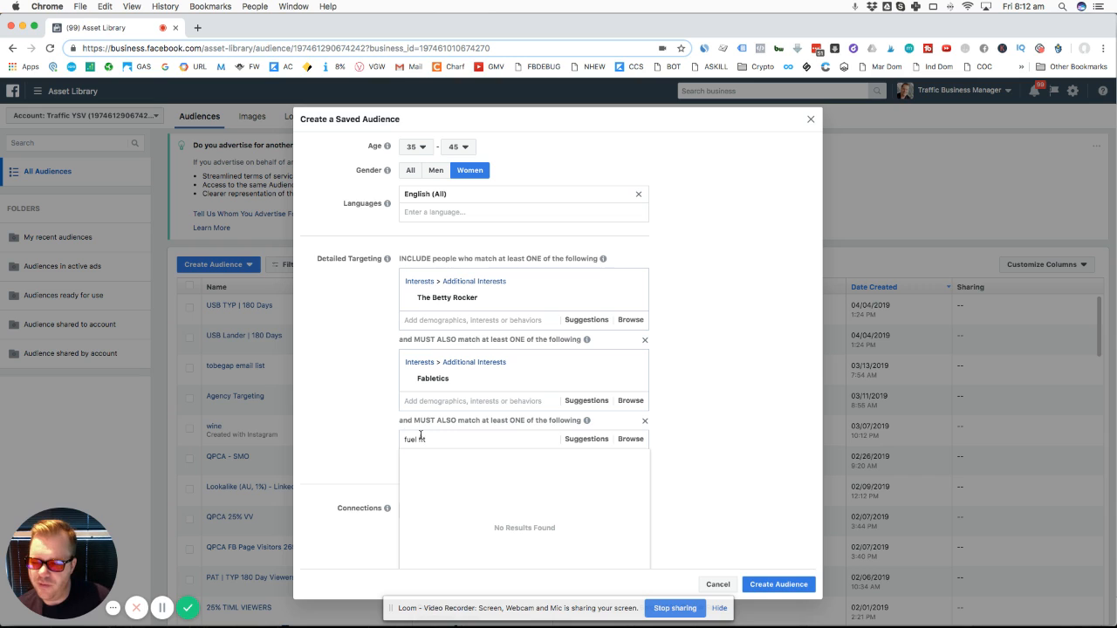
{"action": "scroll", "coordinate": [444, 429], "scroll_direction": "down", "scroll_amount": 1}
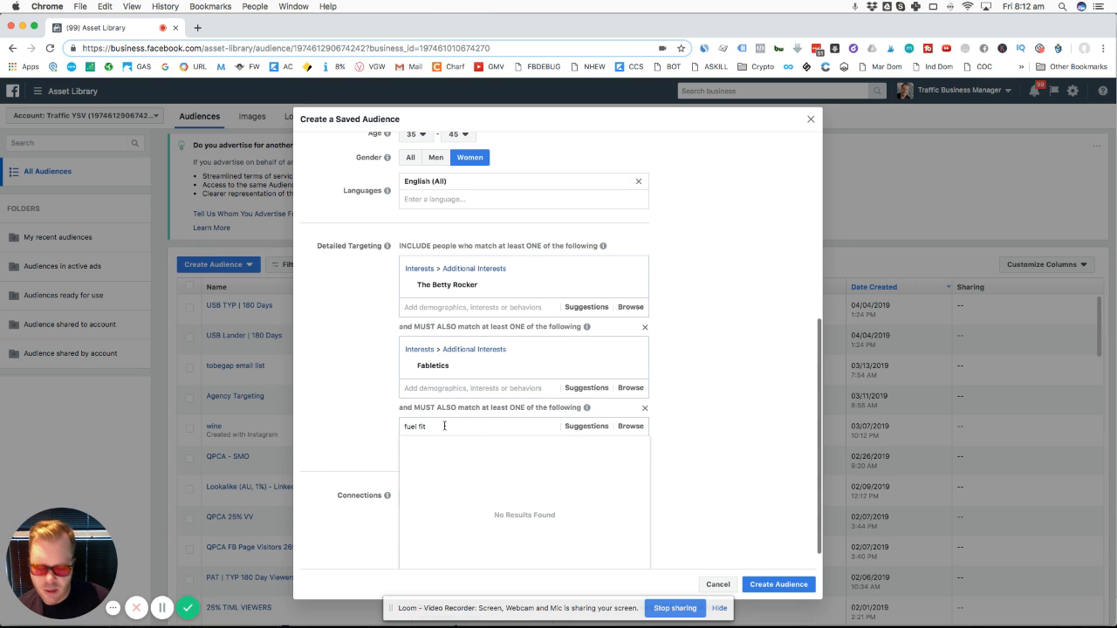
{"action": "key", "text": "BackSpace"}
{"action": "key", "text": "BackSpace"}
{"action": "key", "text": "BackSpace"}
{"action": "key", "text": "BackSpace"}
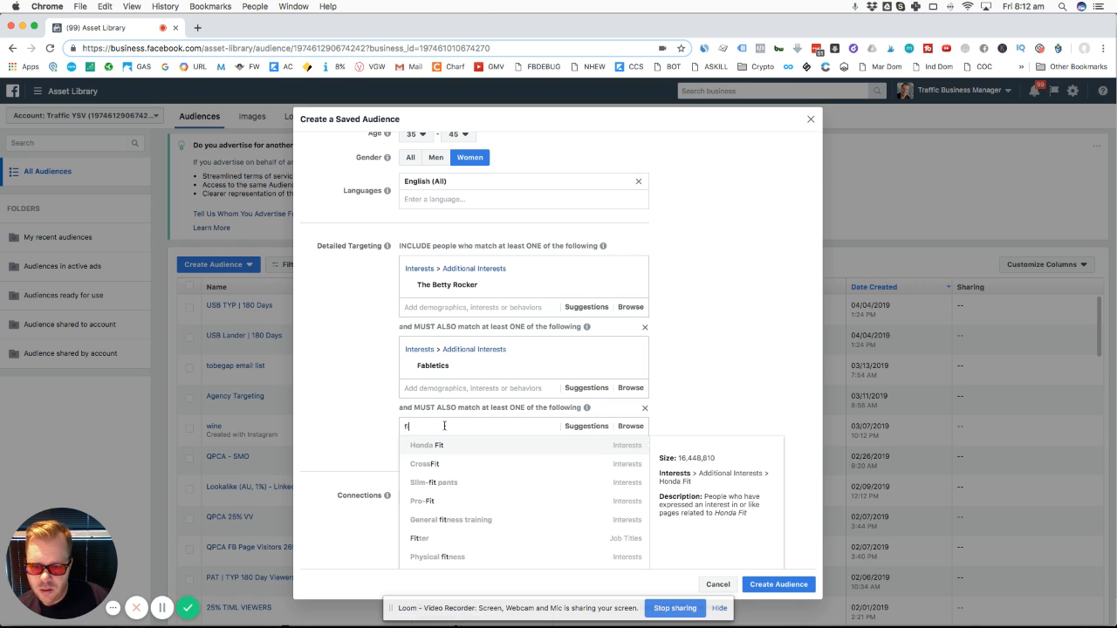
{"action": "key", "text": "BackSpace"}
{"action": "key", "text": "BackSpace"}
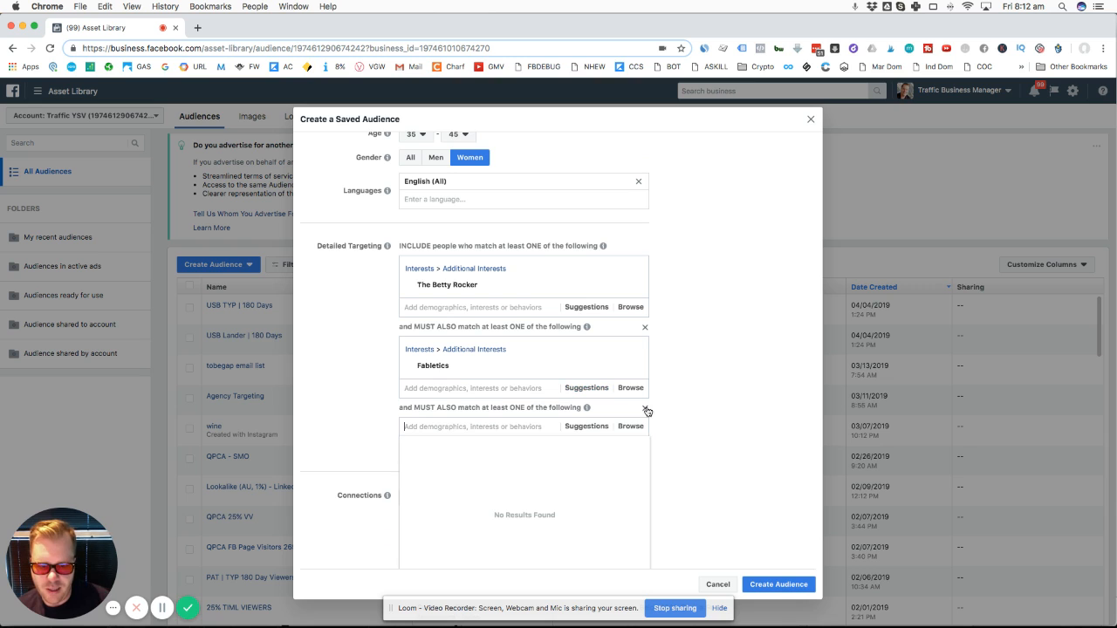
{"action": "left_click", "coordinate": [647, 411]}
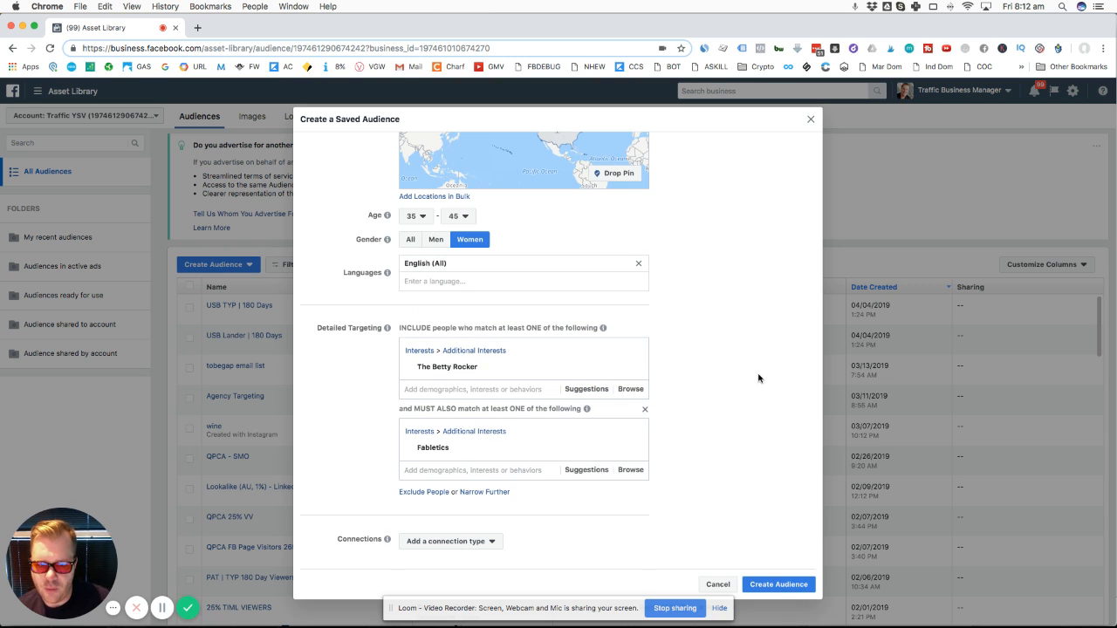
- Review the audience details and create the saved audience
{"action": "scroll", "coordinate": [758, 377], "scroll_direction": "up", "scroll_amount": 5}
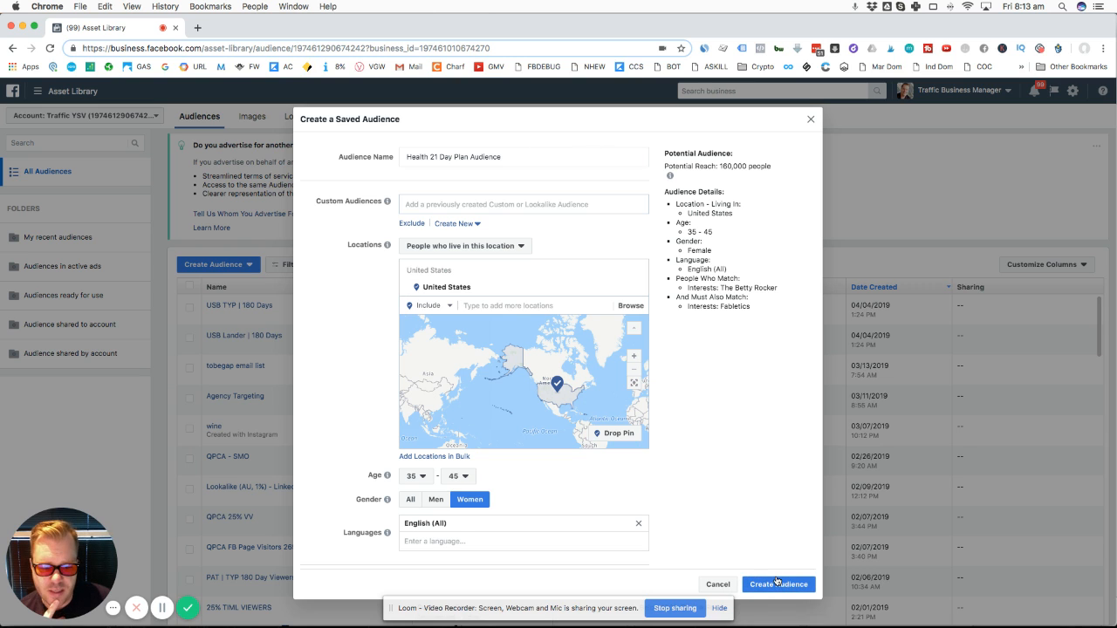
{"action": "left_click", "coordinate": [776, 584]}
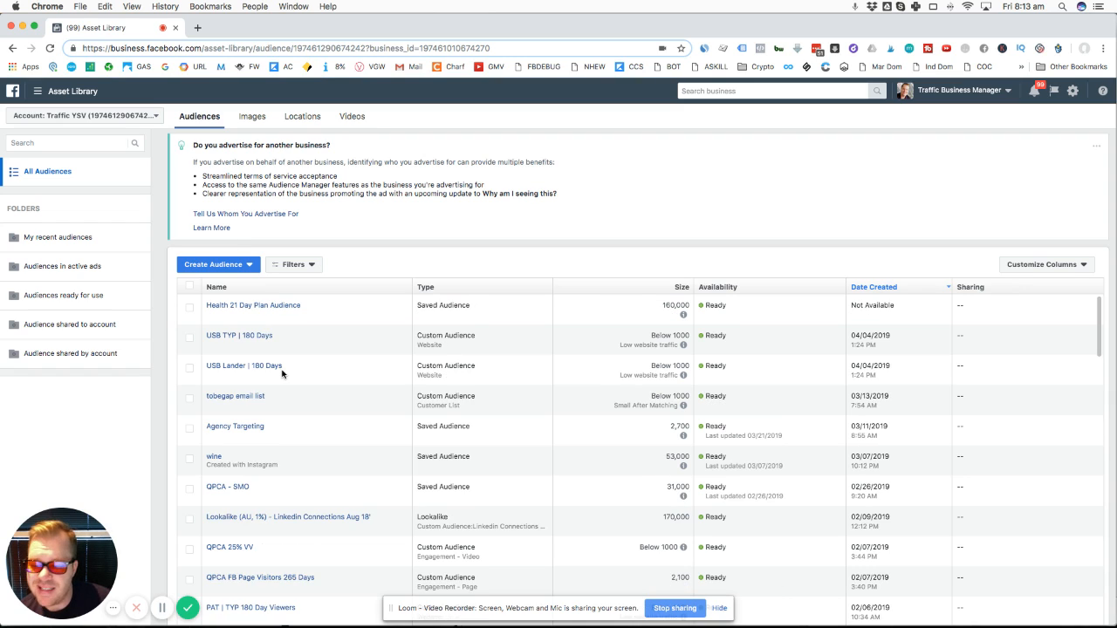
{"action": "mouse_move", "coordinate": [288, 309]}
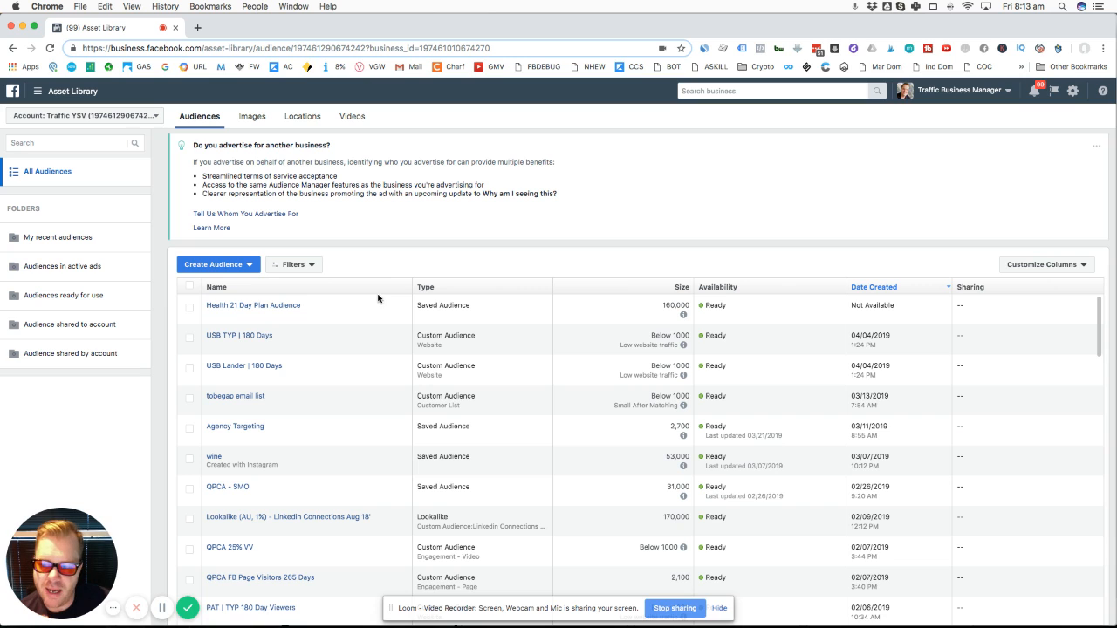
{"action": "left_click", "coordinate": [163, 607]}
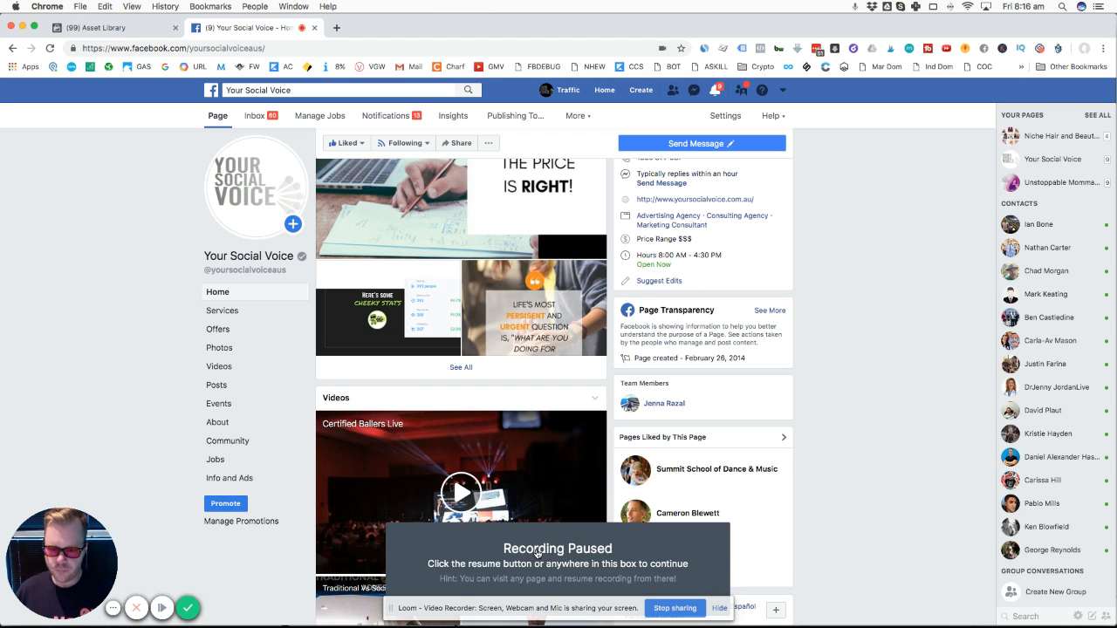
{"action": "left_click", "coordinate": [537, 554]}
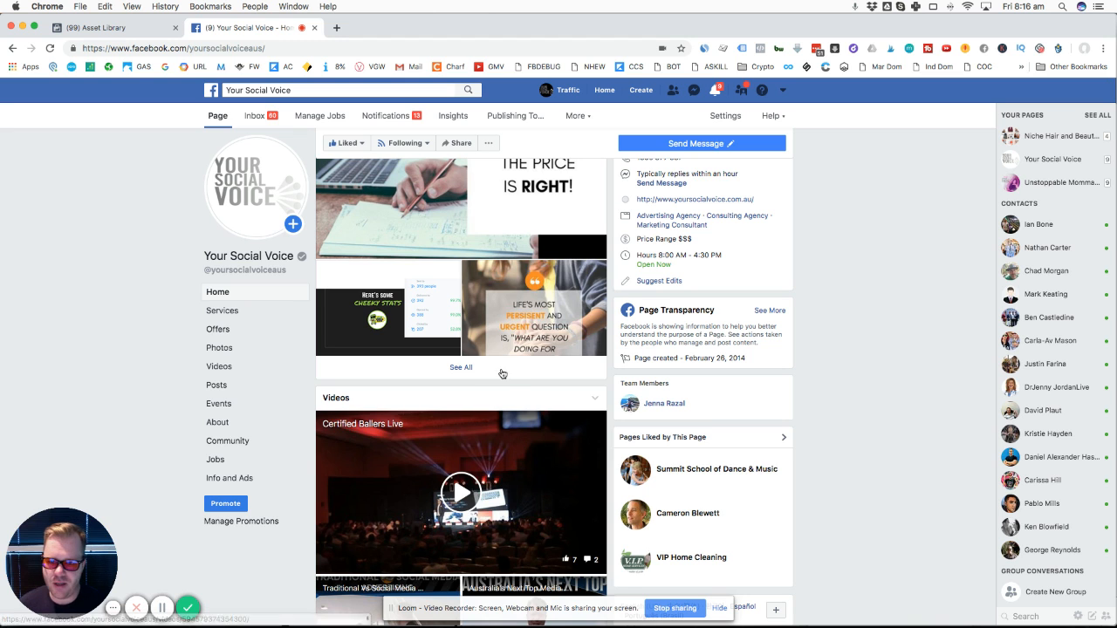
{"action": "scroll", "coordinate": [498, 378], "scroll_direction": "down", "scroll_amount": 2}
{"action": "scroll", "coordinate": [497, 378], "scroll_direction": "down", "scroll_amount": 6}
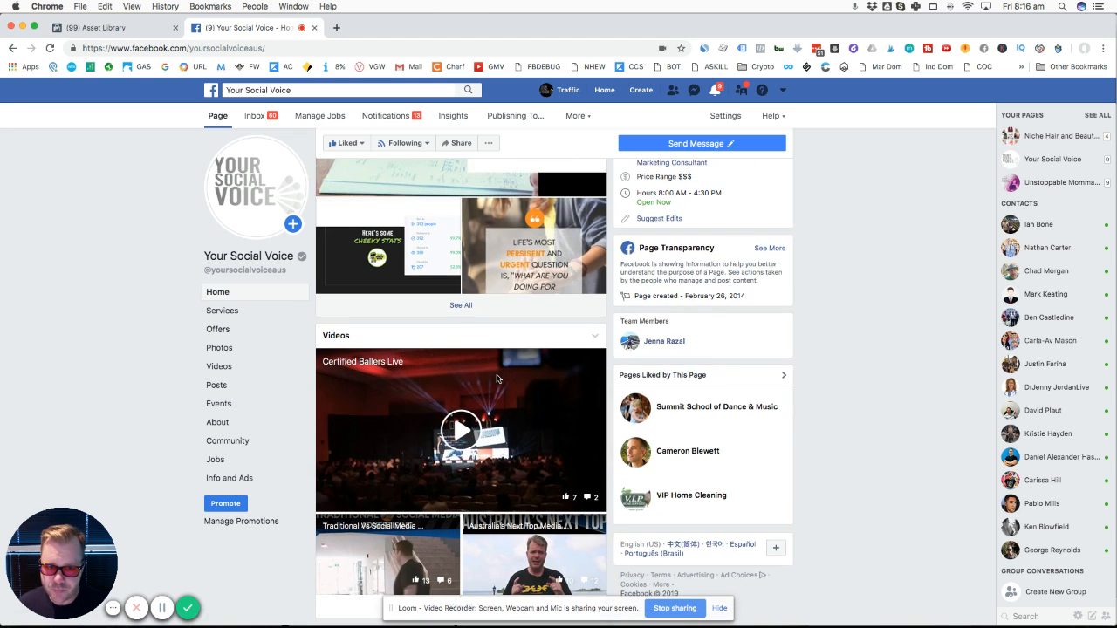
- Open the boost settings for the upcoming Certified Ballers Live event on the Your Social Voice page
{"action": "scroll", "coordinate": [436, 398], "scroll_direction": "down", "scroll_amount": 2}
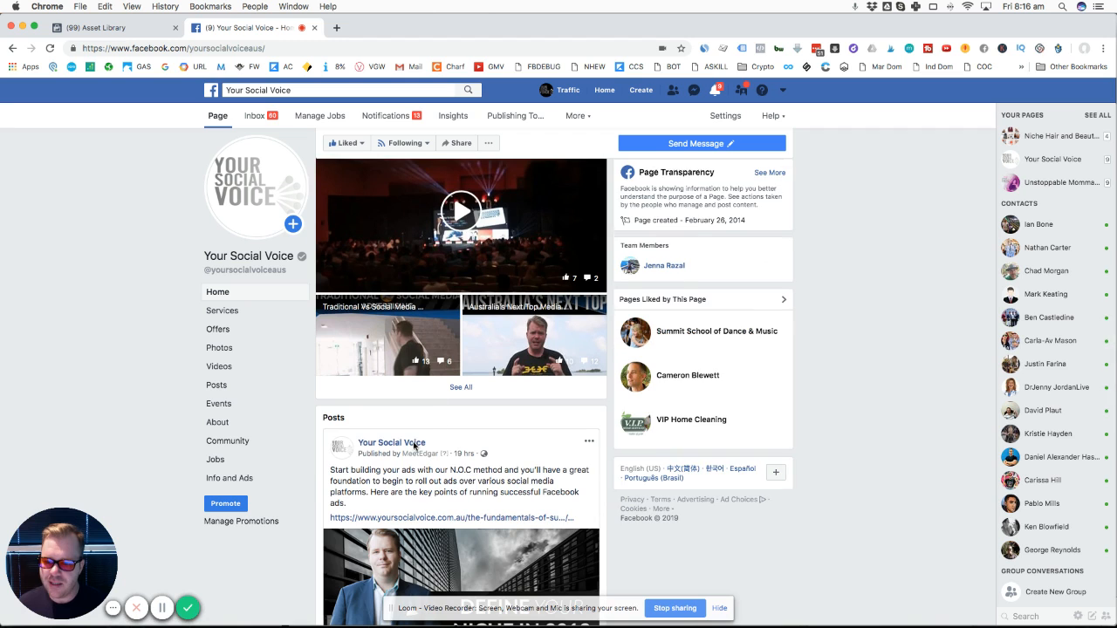
{"action": "scroll", "coordinate": [418, 485], "scroll_direction": "down", "scroll_amount": 6}
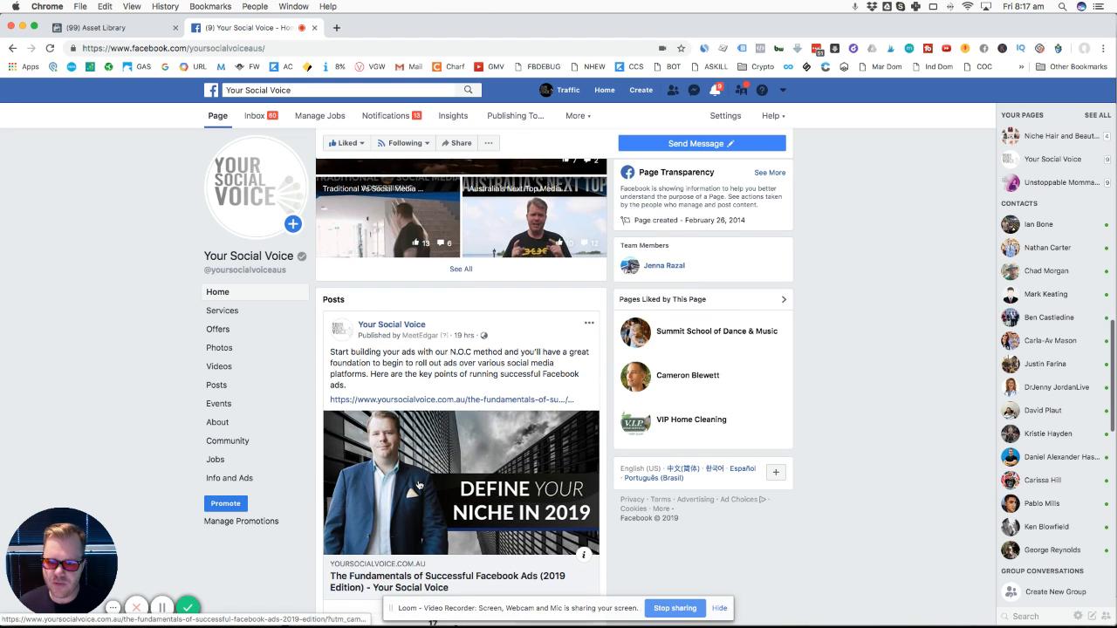
{"action": "scroll", "coordinate": [418, 485], "scroll_direction": "down", "scroll_amount": 5}
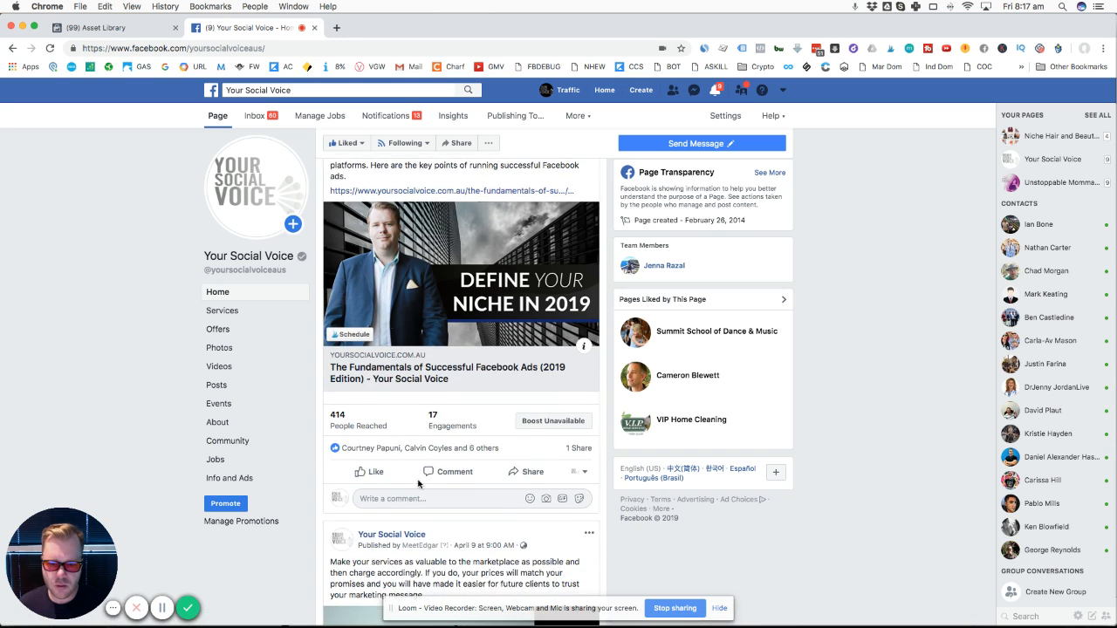
{"action": "scroll", "coordinate": [419, 484], "scroll_direction": "down", "scroll_amount": 1}
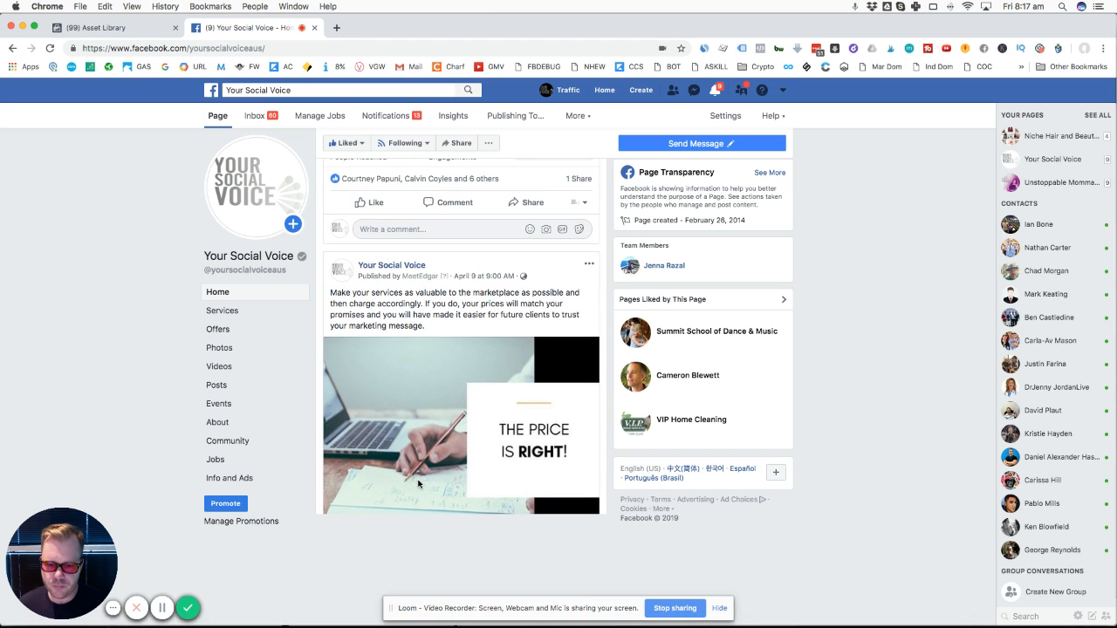
{"action": "scroll", "coordinate": [419, 485], "scroll_direction": "down", "scroll_amount": 1}
{"action": "scroll", "coordinate": [419, 484], "scroll_direction": "down", "scroll_amount": 3}
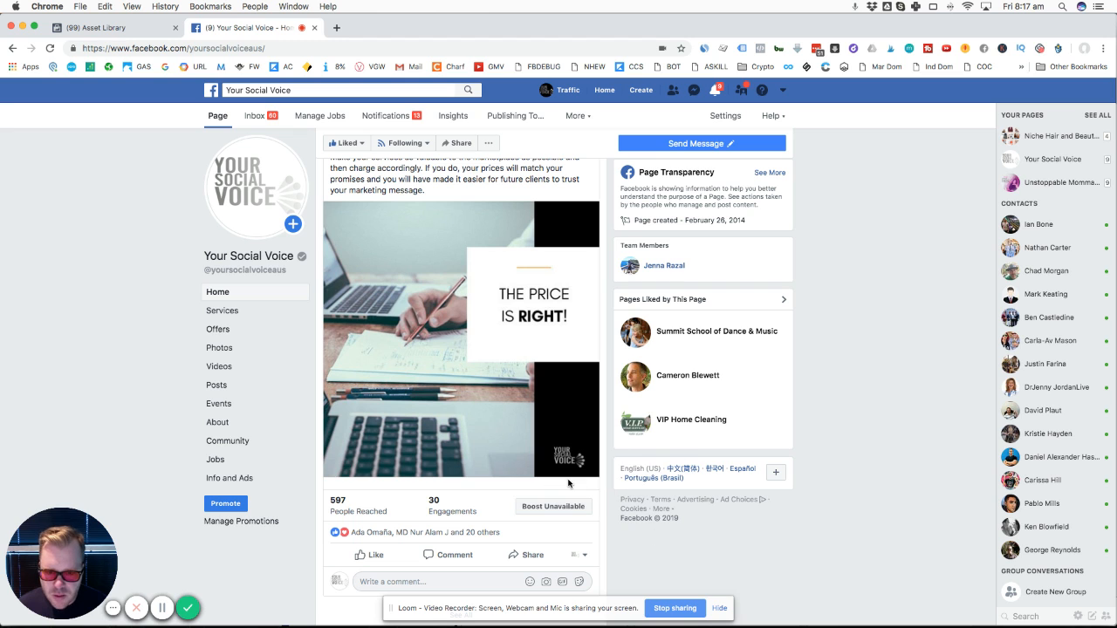
{"action": "scroll", "coordinate": [604, 505], "scroll_direction": "down", "scroll_amount": 3}
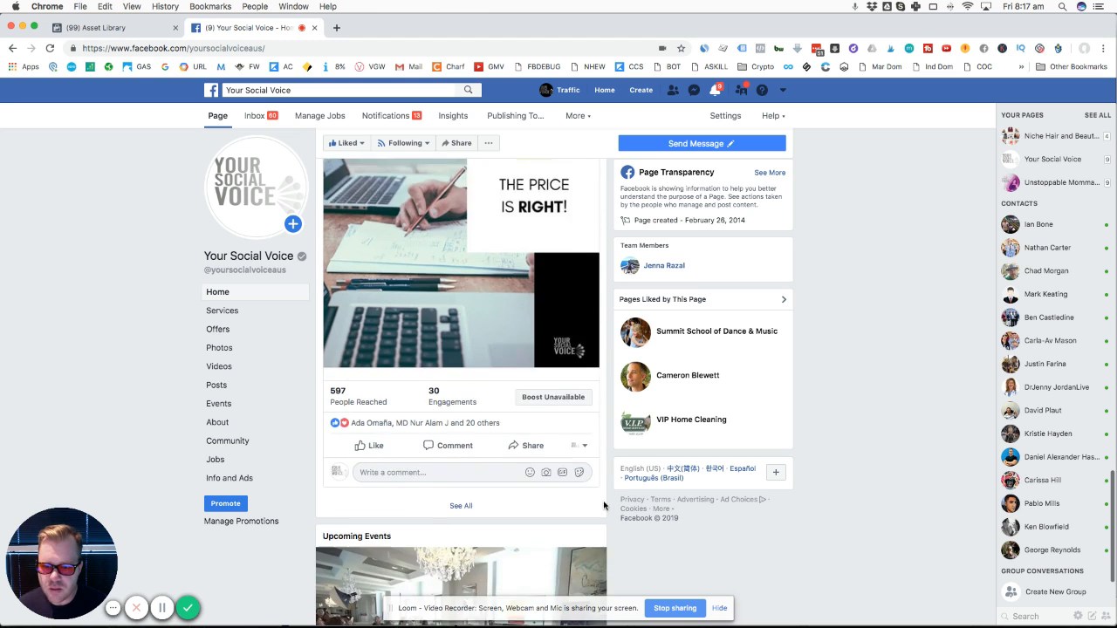
{"action": "scroll", "coordinate": [604, 505], "scroll_direction": "down", "scroll_amount": 3}
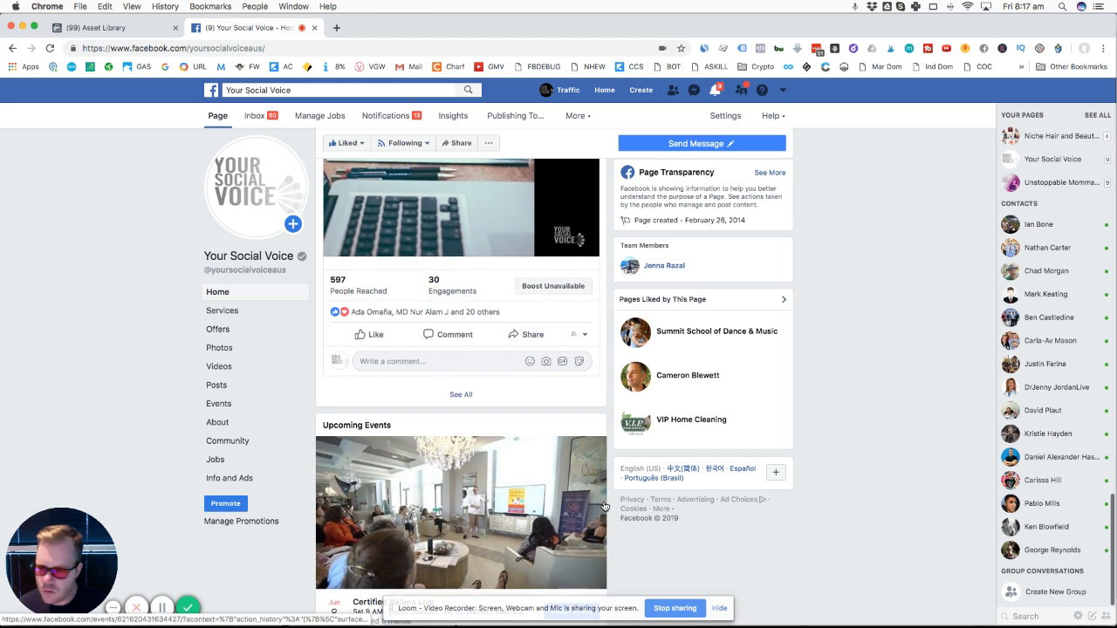
{"action": "scroll", "coordinate": [604, 505], "scroll_direction": "down", "scroll_amount": 2}
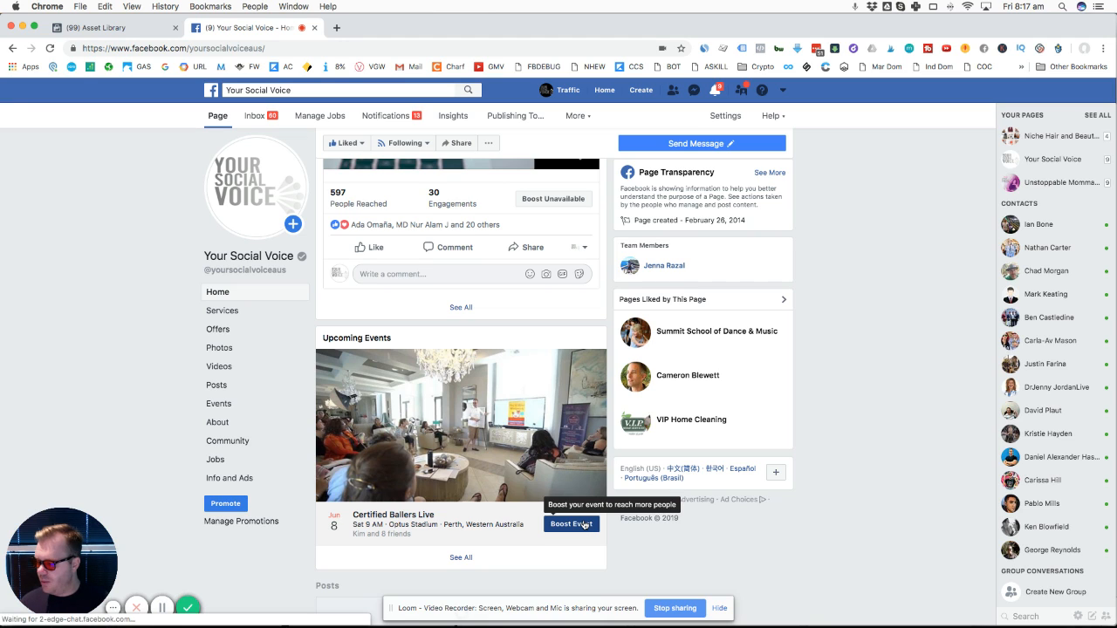
{"action": "left_click", "coordinate": [584, 525]}
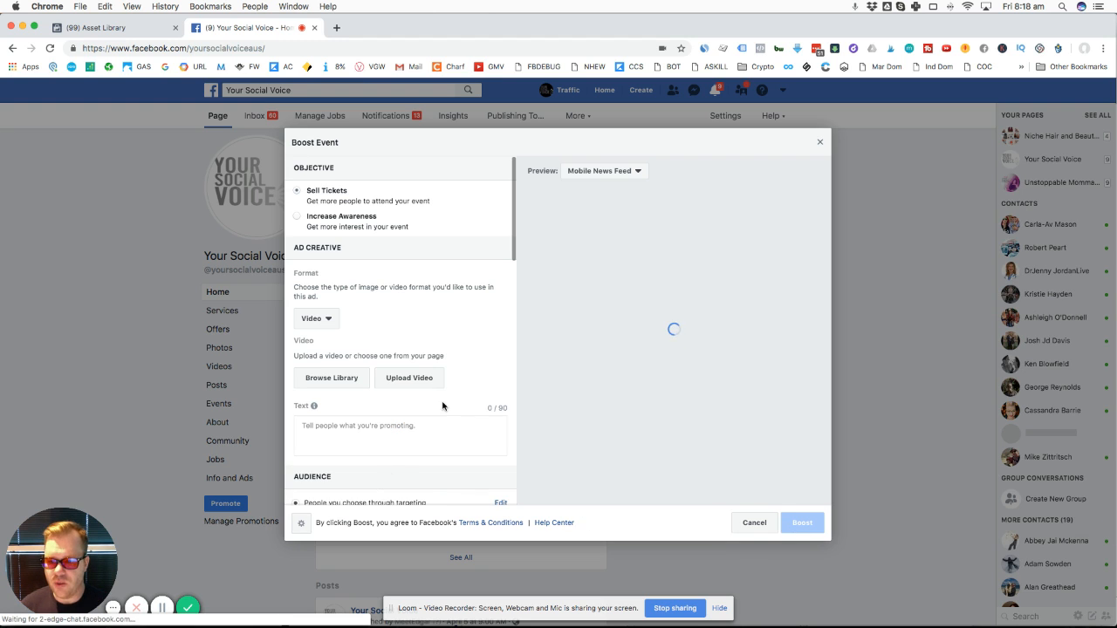
- Find the Traffic YSV ad account in USD and set it as the payment account for the event boost
{"action": "scroll", "coordinate": [437, 424], "scroll_direction": "down", "scroll_amount": 2}
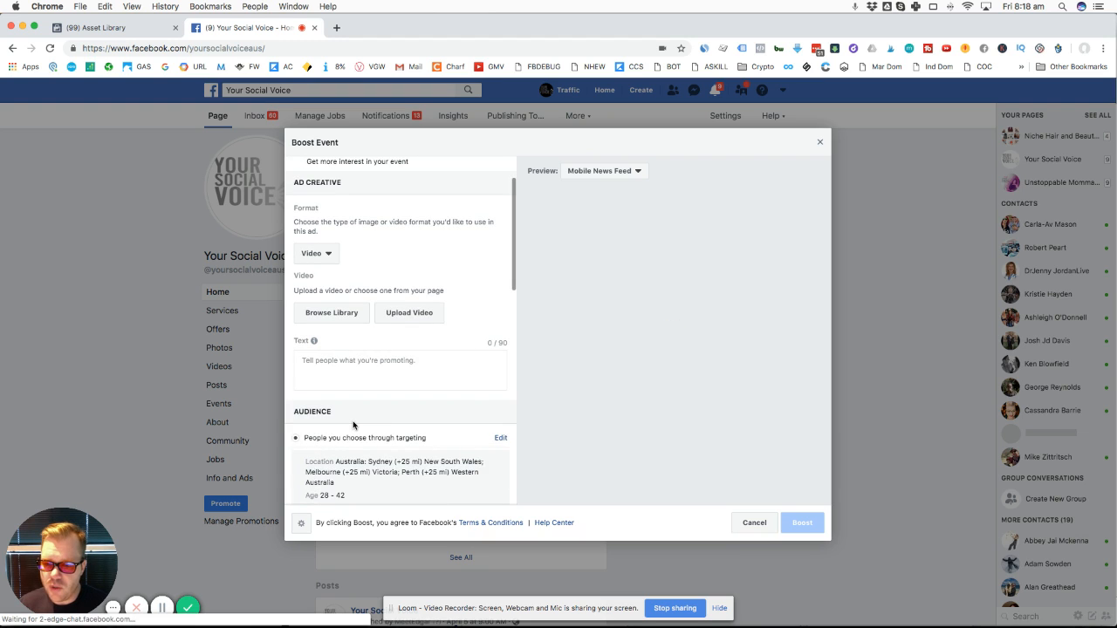
{"action": "scroll", "coordinate": [353, 425], "scroll_direction": "down", "scroll_amount": 1}
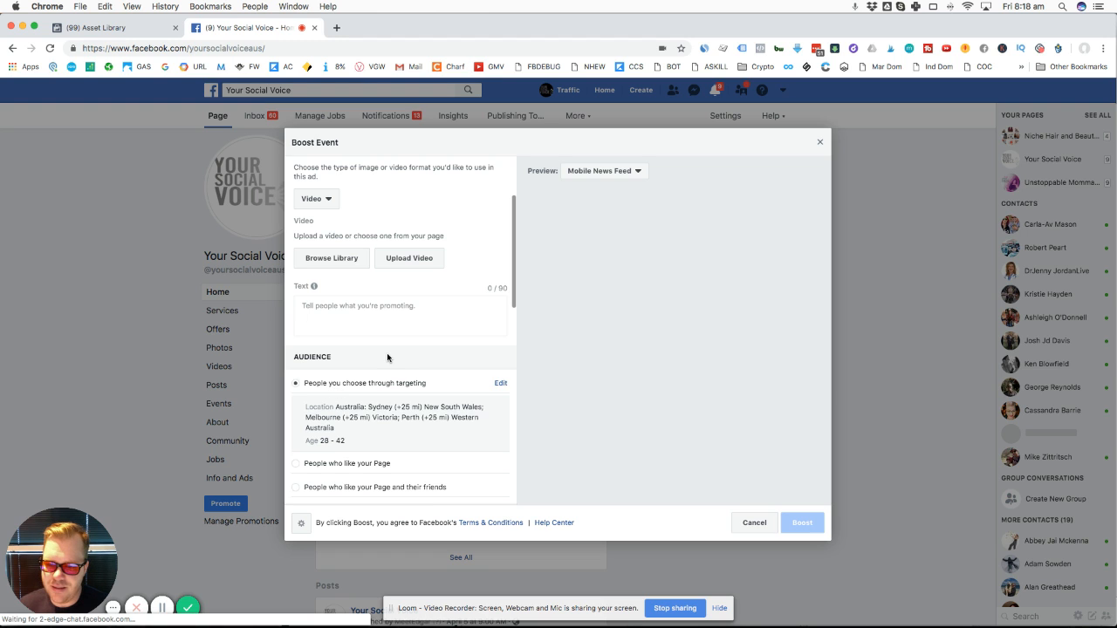
{"action": "scroll", "coordinate": [387, 353], "scroll_direction": "down", "scroll_amount": 10}
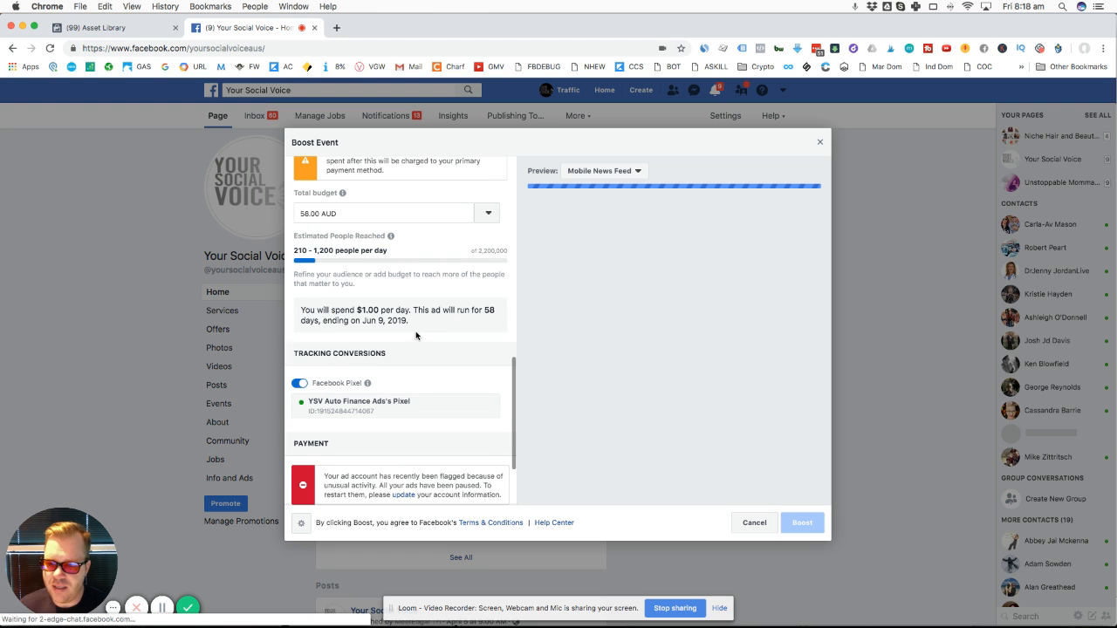
{"action": "scroll", "coordinate": [416, 335], "scroll_direction": "down", "scroll_amount": 3}
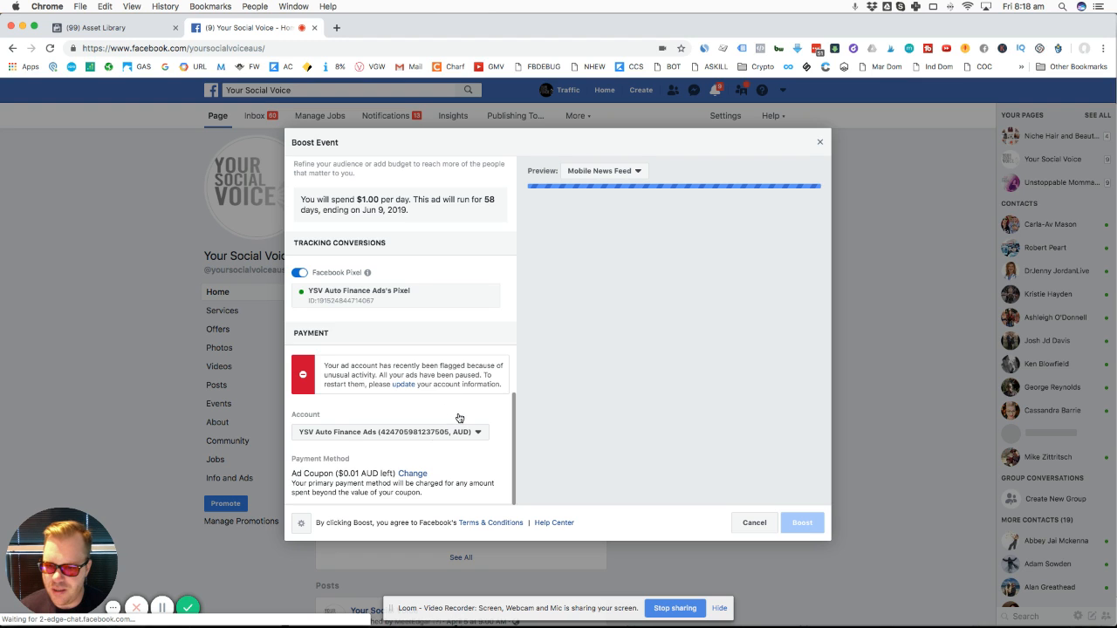
{"action": "left_click", "coordinate": [419, 432]}
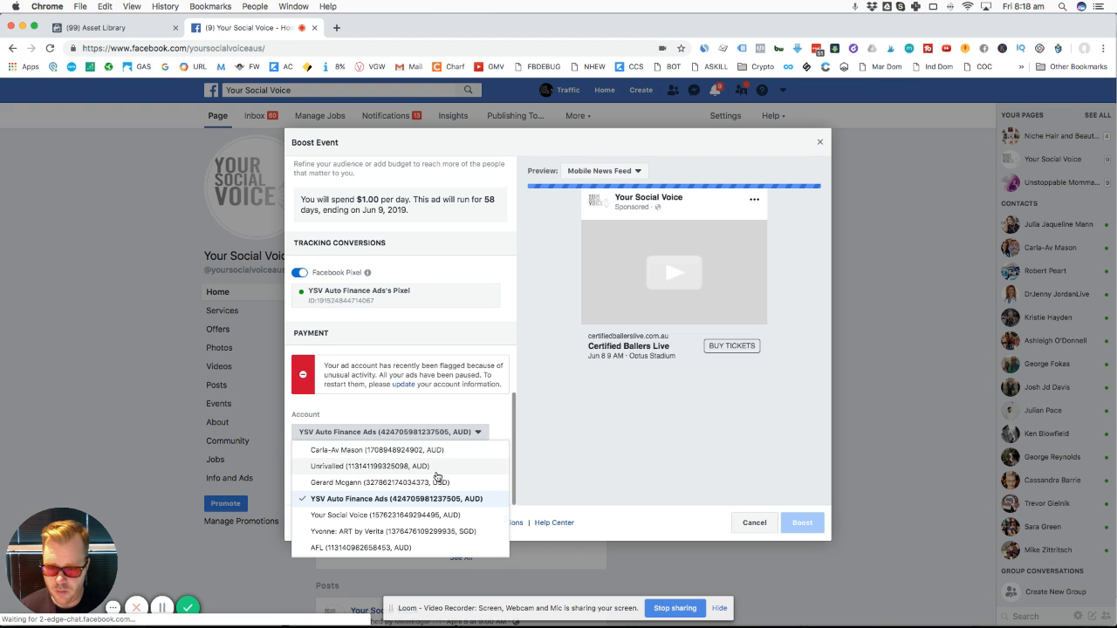
{"action": "key", "text": "super+f"}
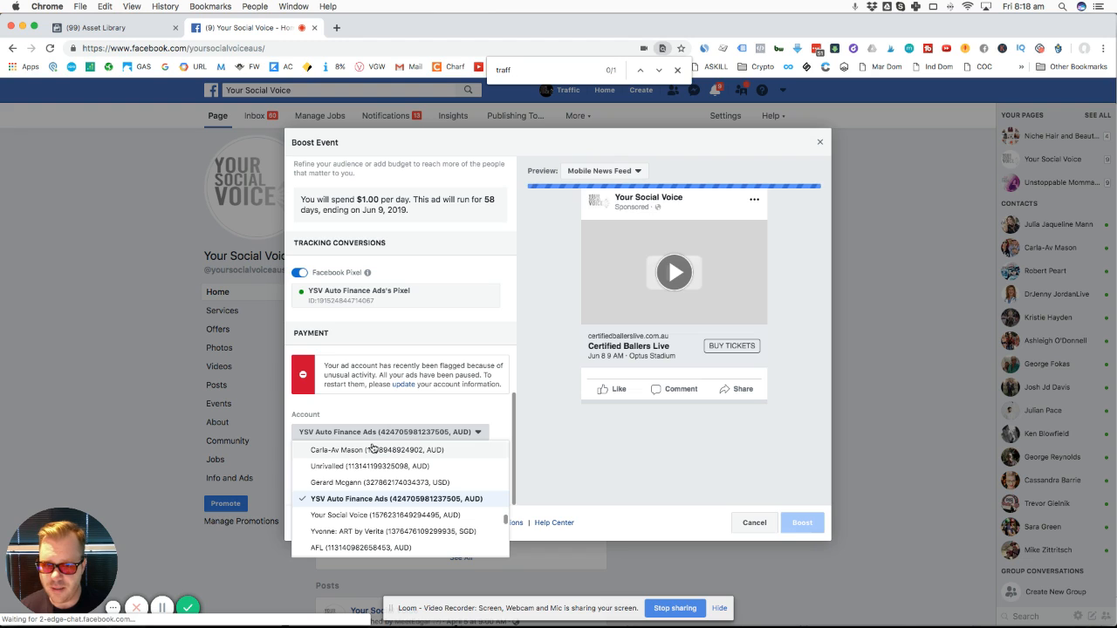
{"action": "scroll", "coordinate": [375, 476], "scroll_direction": "down", "scroll_amount": 3}
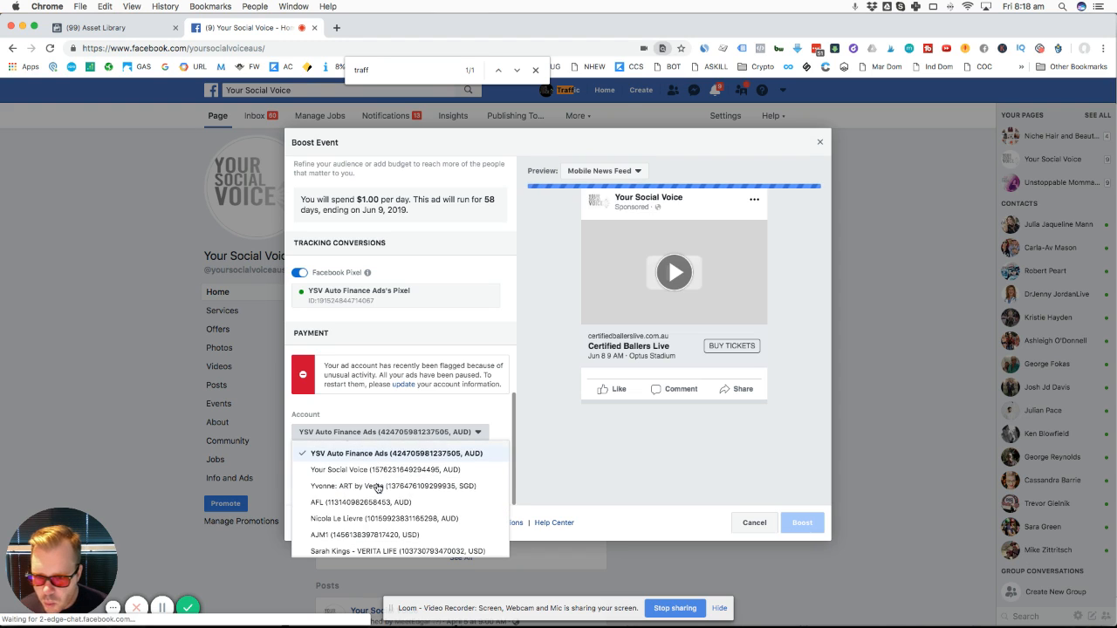
{"action": "scroll", "coordinate": [378, 489], "scroll_direction": "down", "scroll_amount": 5}
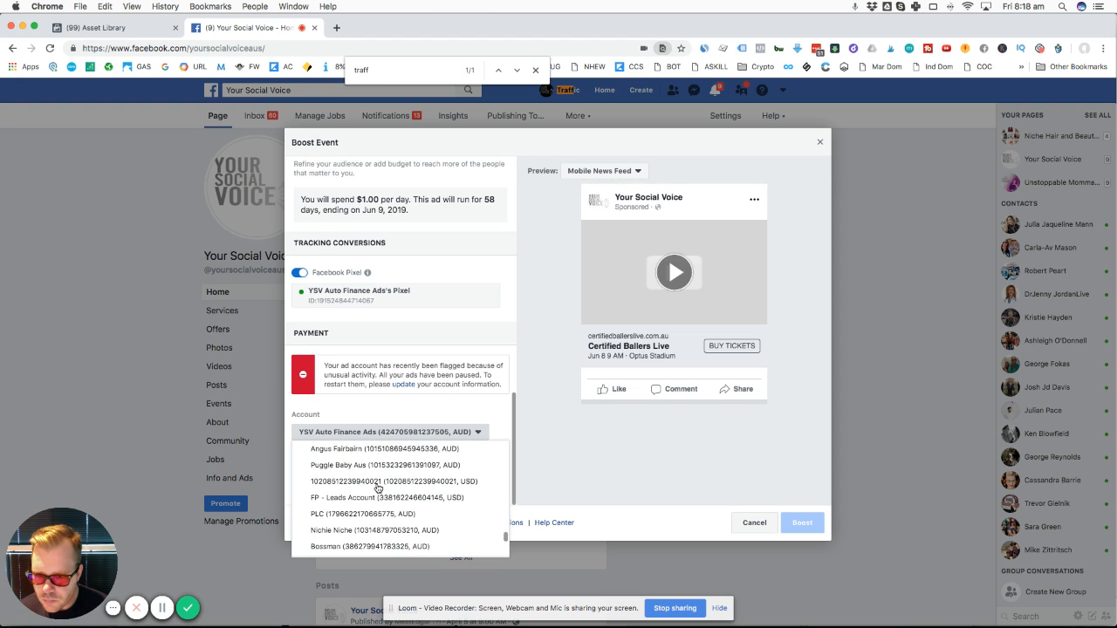
{"action": "scroll", "coordinate": [377, 489], "scroll_direction": "down", "scroll_amount": 6}
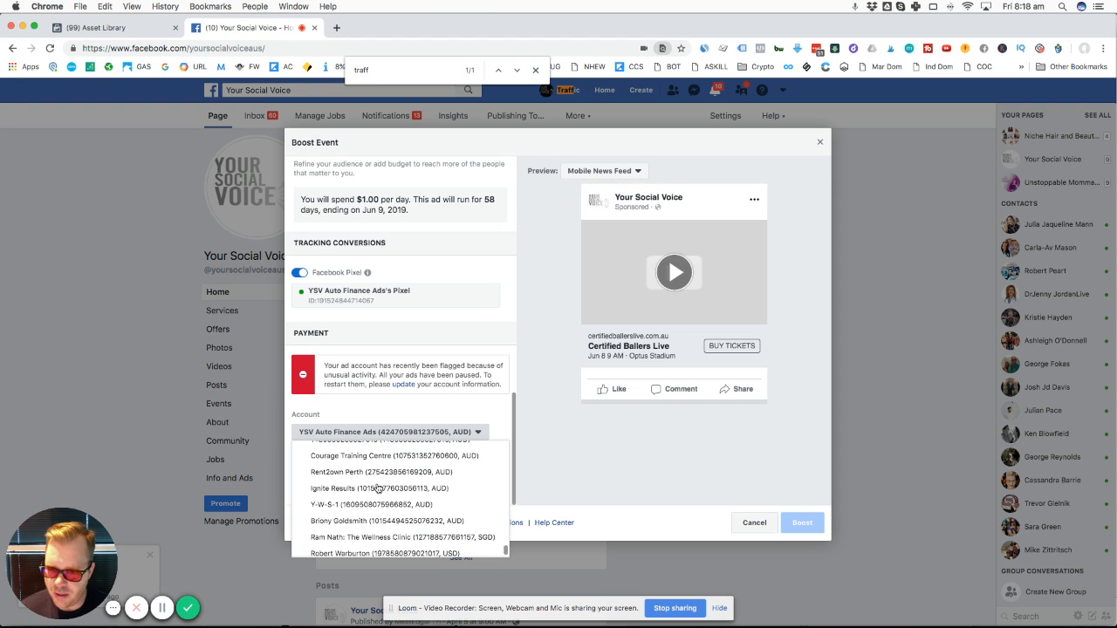
{"action": "scroll", "coordinate": [378, 489], "scroll_direction": "down", "scroll_amount": 1}
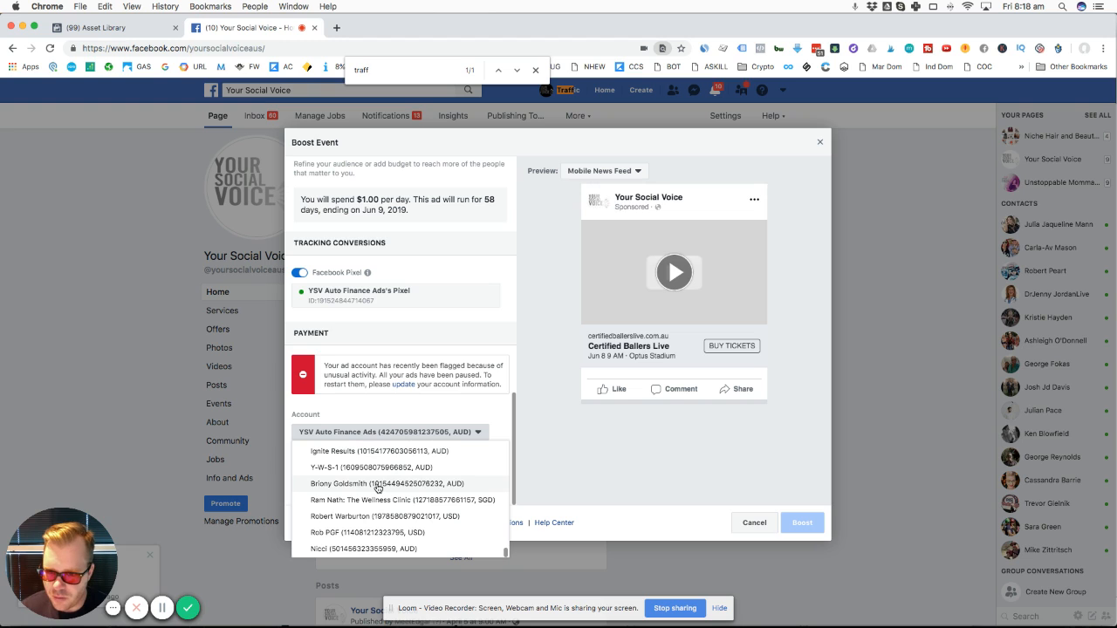
{"action": "scroll", "coordinate": [378, 488], "scroll_direction": "up", "scroll_amount": 8}
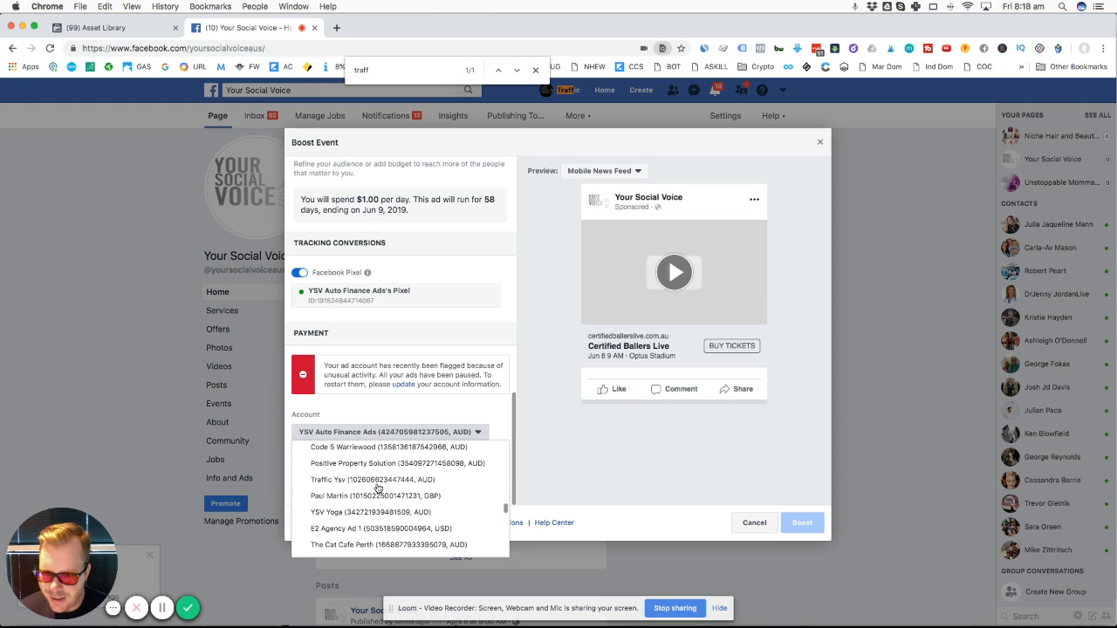
{"action": "scroll", "coordinate": [377, 488], "scroll_direction": "up", "scroll_amount": 4}
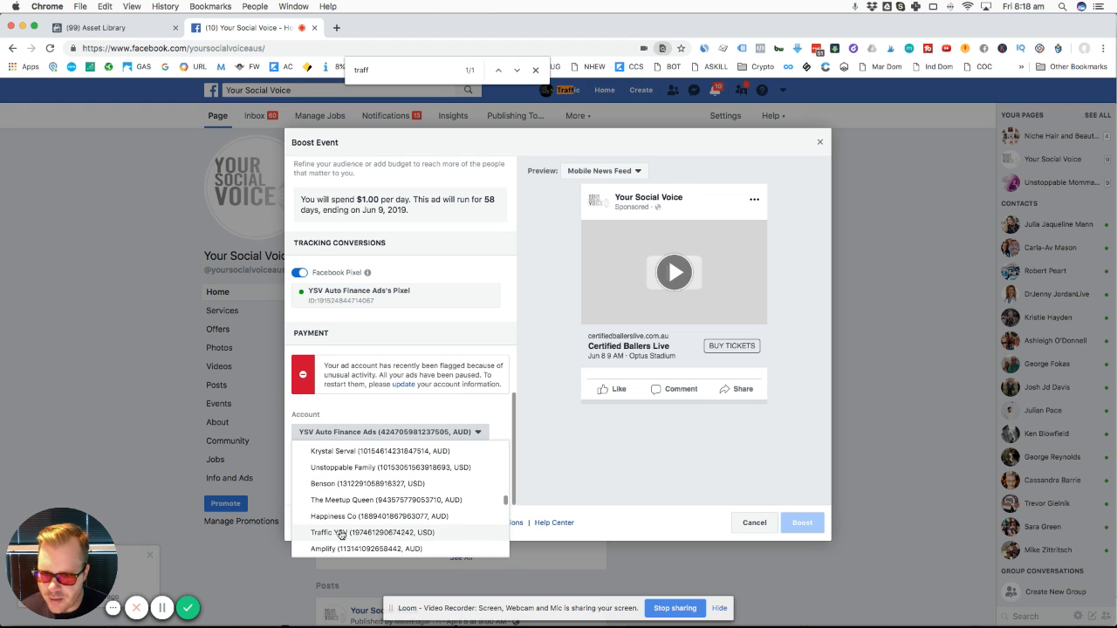
{"action": "left_click", "coordinate": [340, 535]}
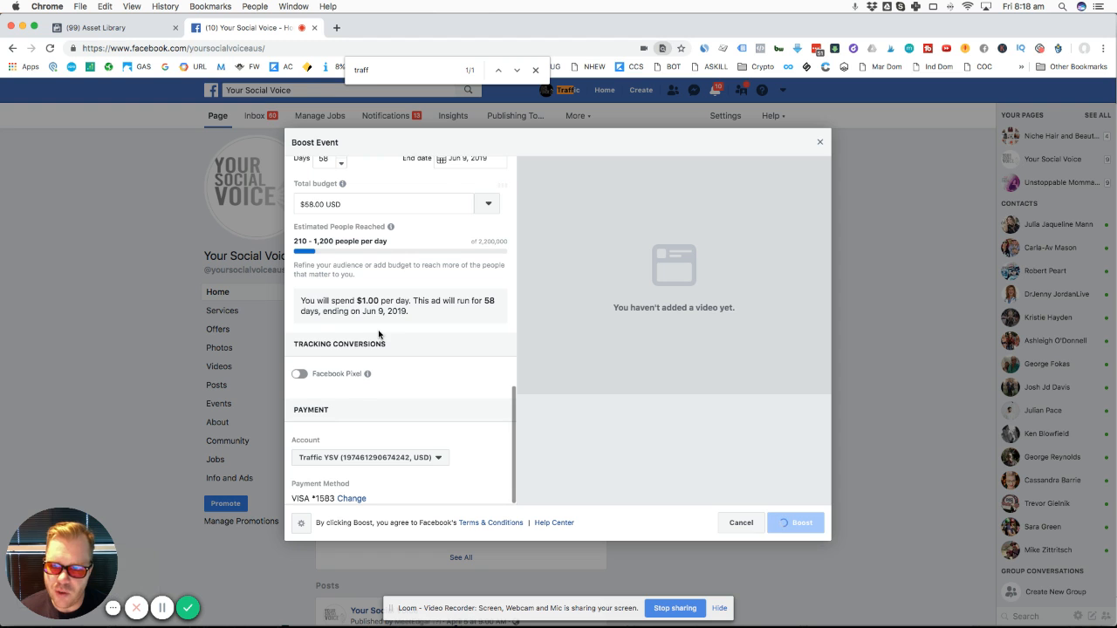
- Choose the saved Health 21 Day Plan Audience as the audience for the event boost
{"action": "scroll", "coordinate": [380, 334], "scroll_direction": "up", "scroll_amount": 5}
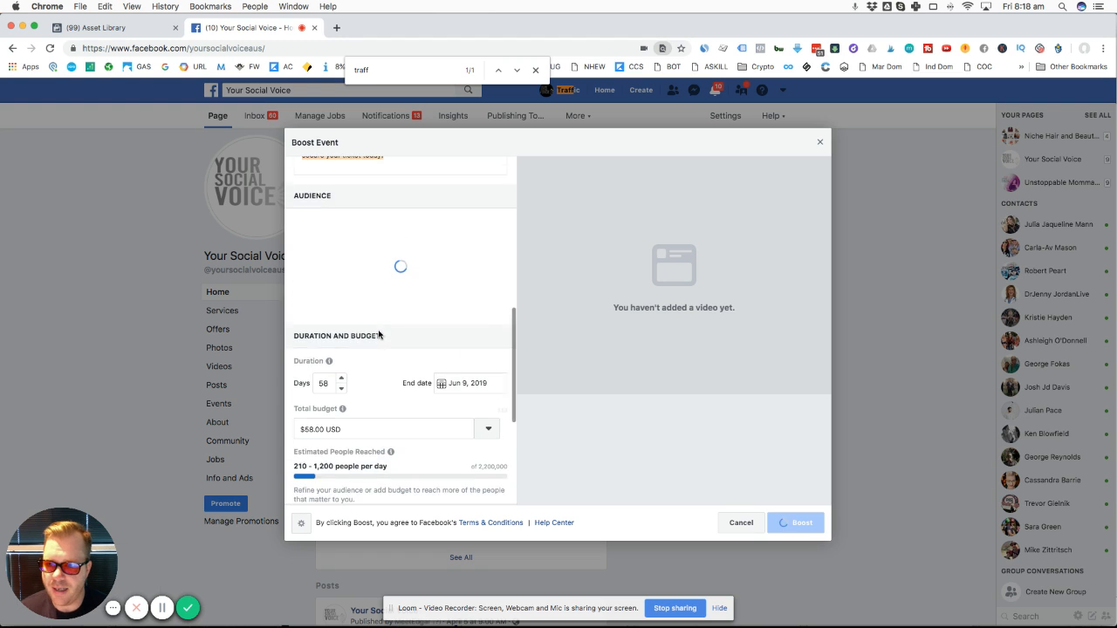
{"action": "scroll", "coordinate": [384, 290], "scroll_direction": "up", "scroll_amount": 3}
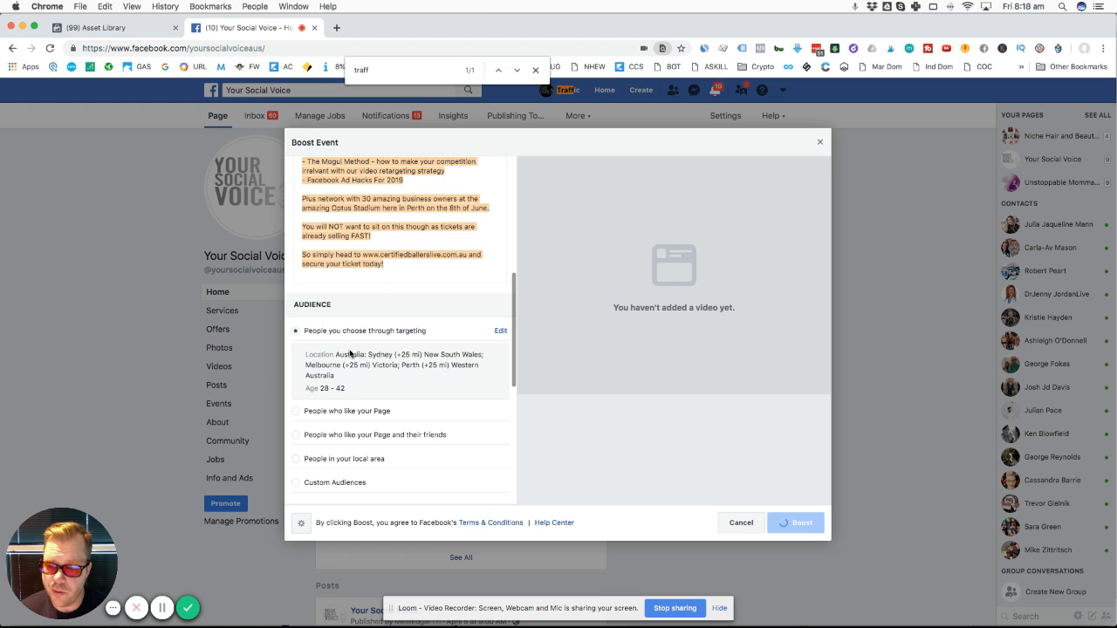
{"action": "scroll", "coordinate": [349, 433], "scroll_direction": "down", "scroll_amount": 1}
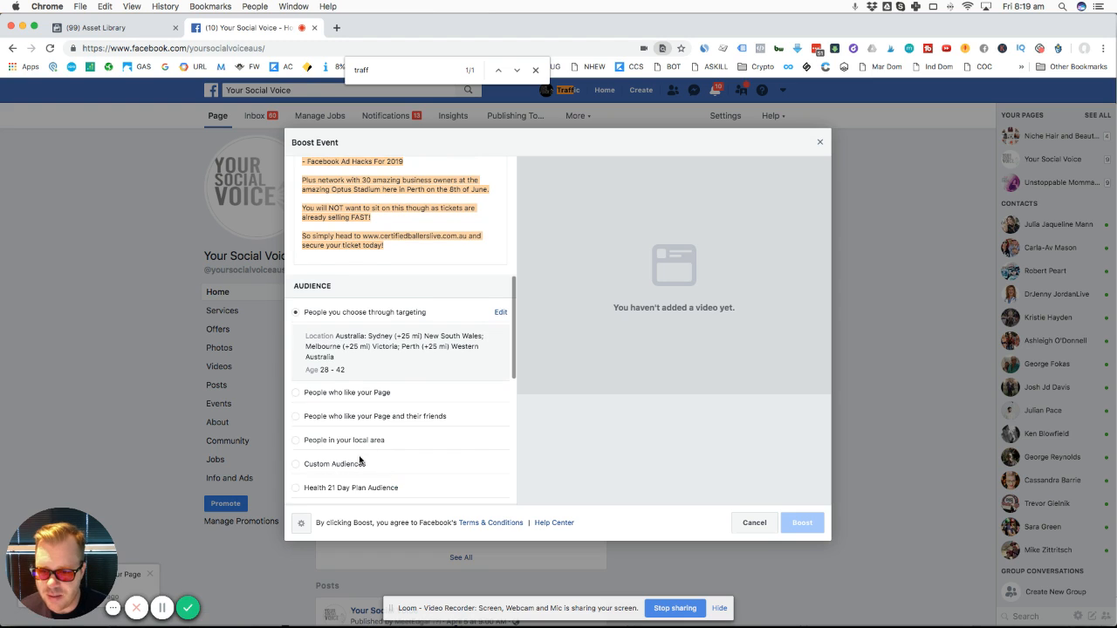
{"action": "scroll", "coordinate": [359, 459], "scroll_direction": "down", "scroll_amount": 2}
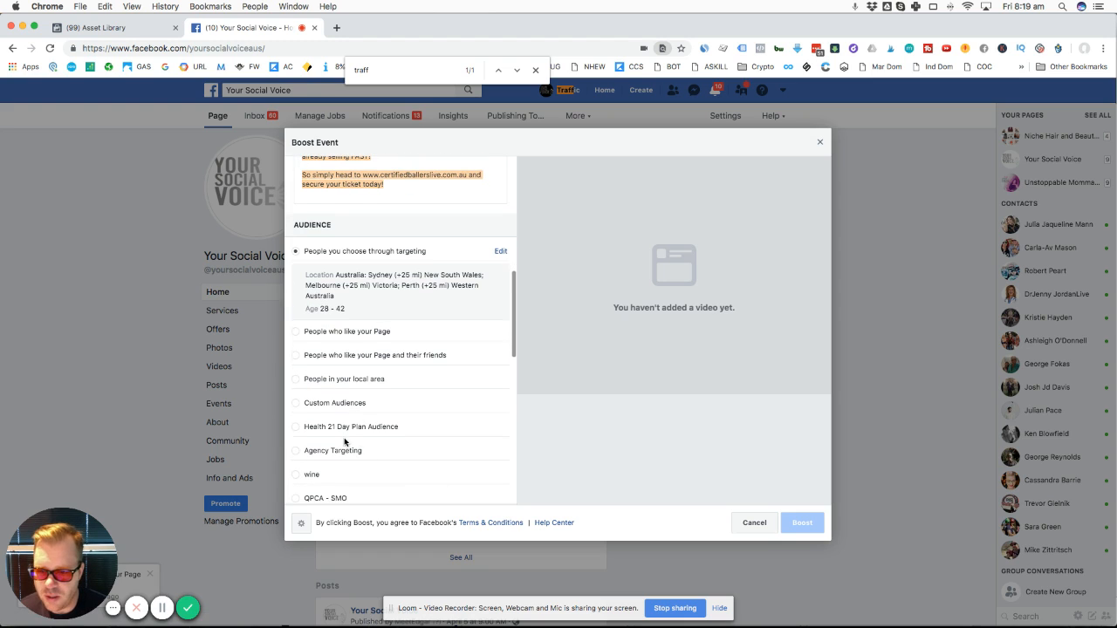
{"action": "left_click", "coordinate": [297, 427]}
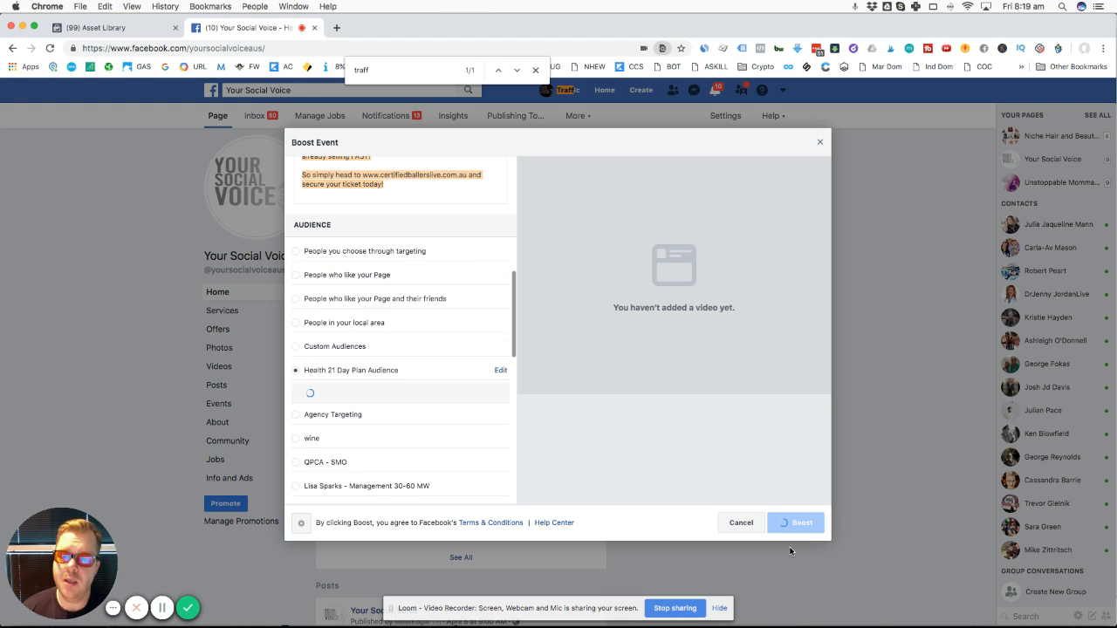